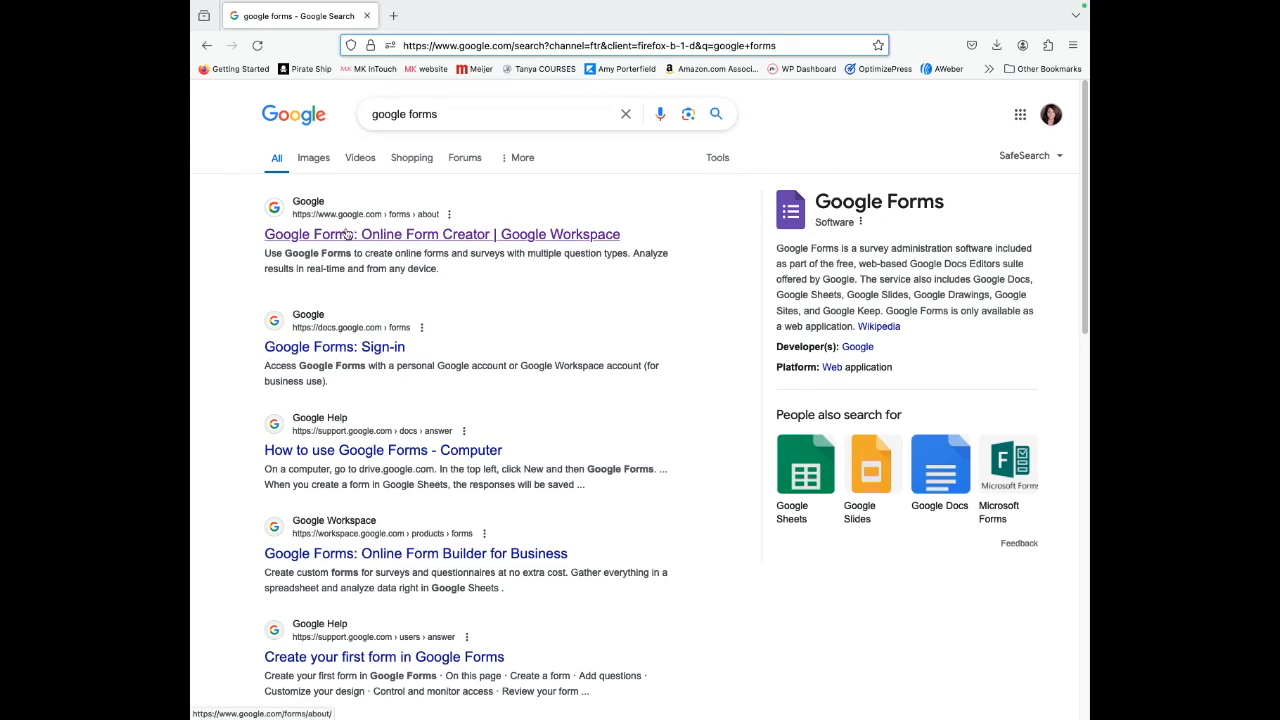
Open the Google Forms result from the search and go to Forms in a new tab.
click(343, 241)
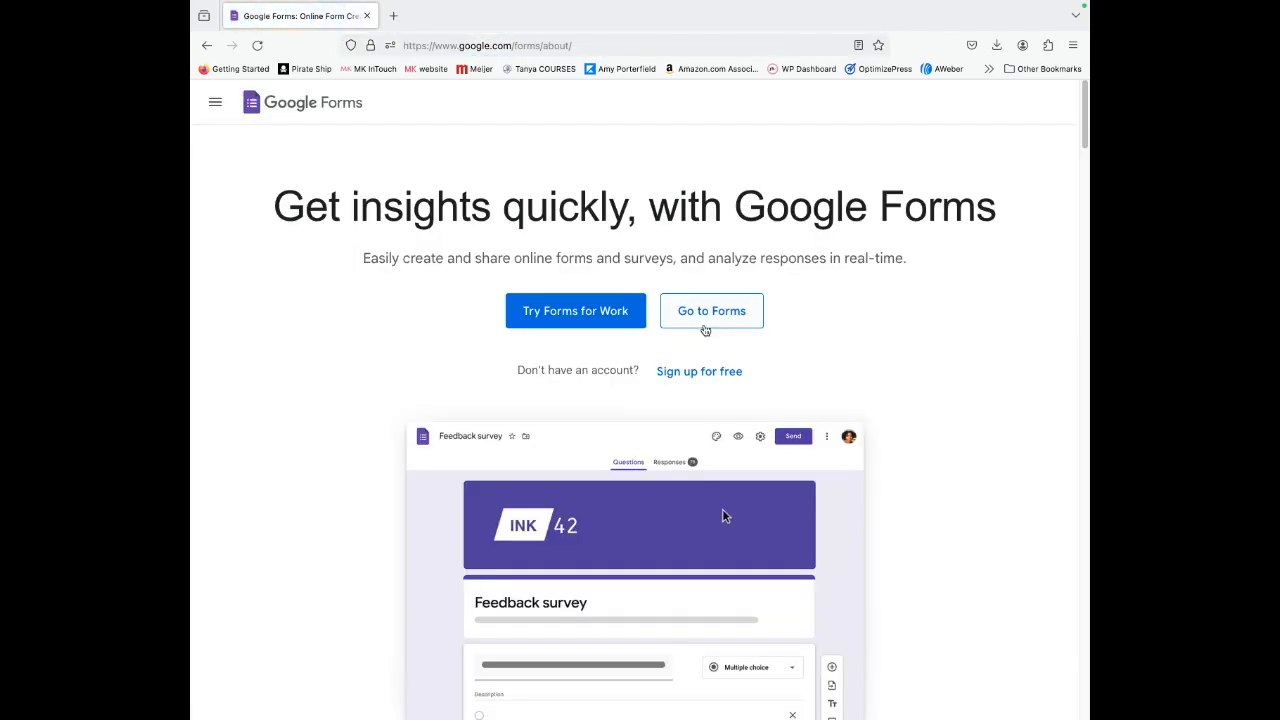
click(711, 314)
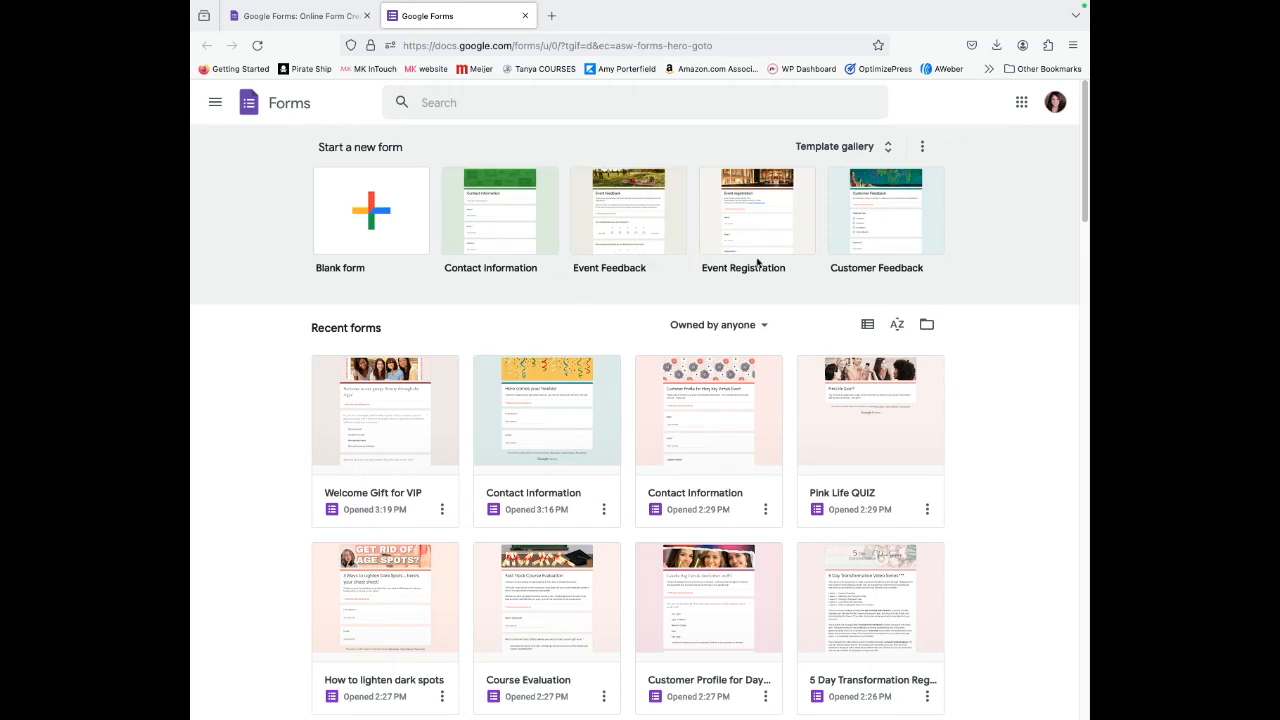
Browse the template gallery's Personal, Work and Education templates, then show the hidden bookmarks.
click(886, 152)
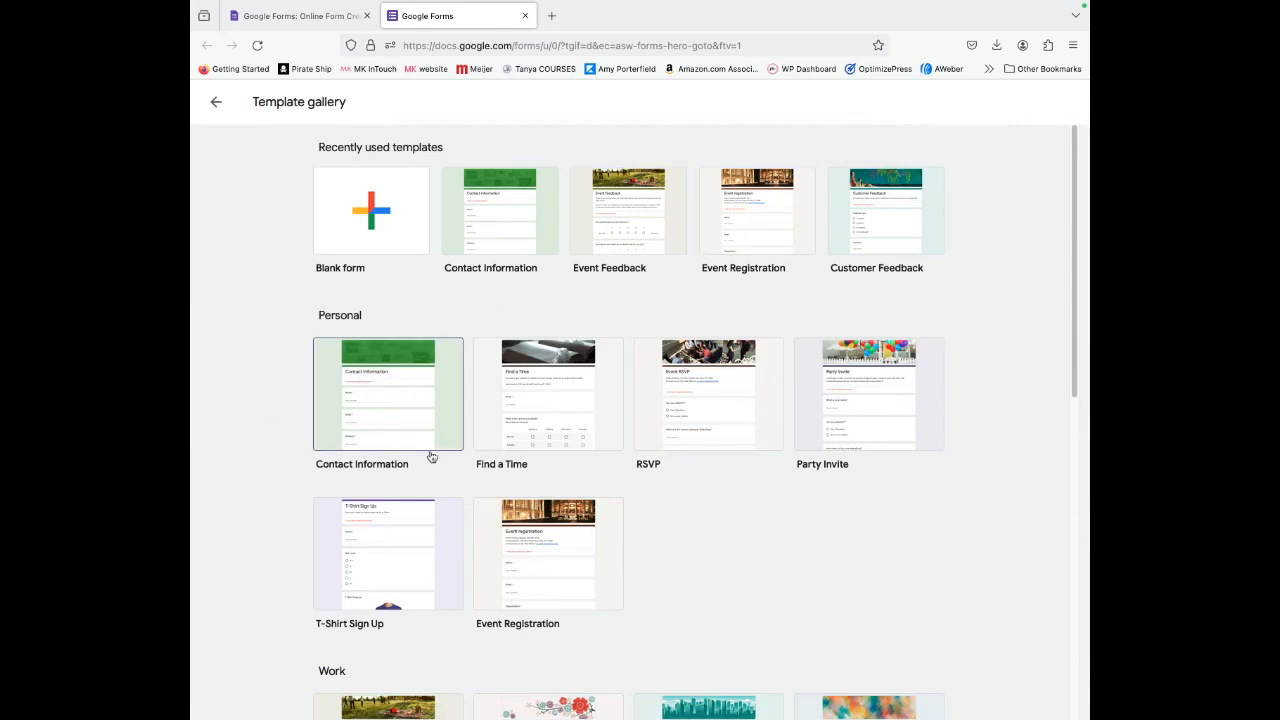
scroll(463, 583, down, 5)
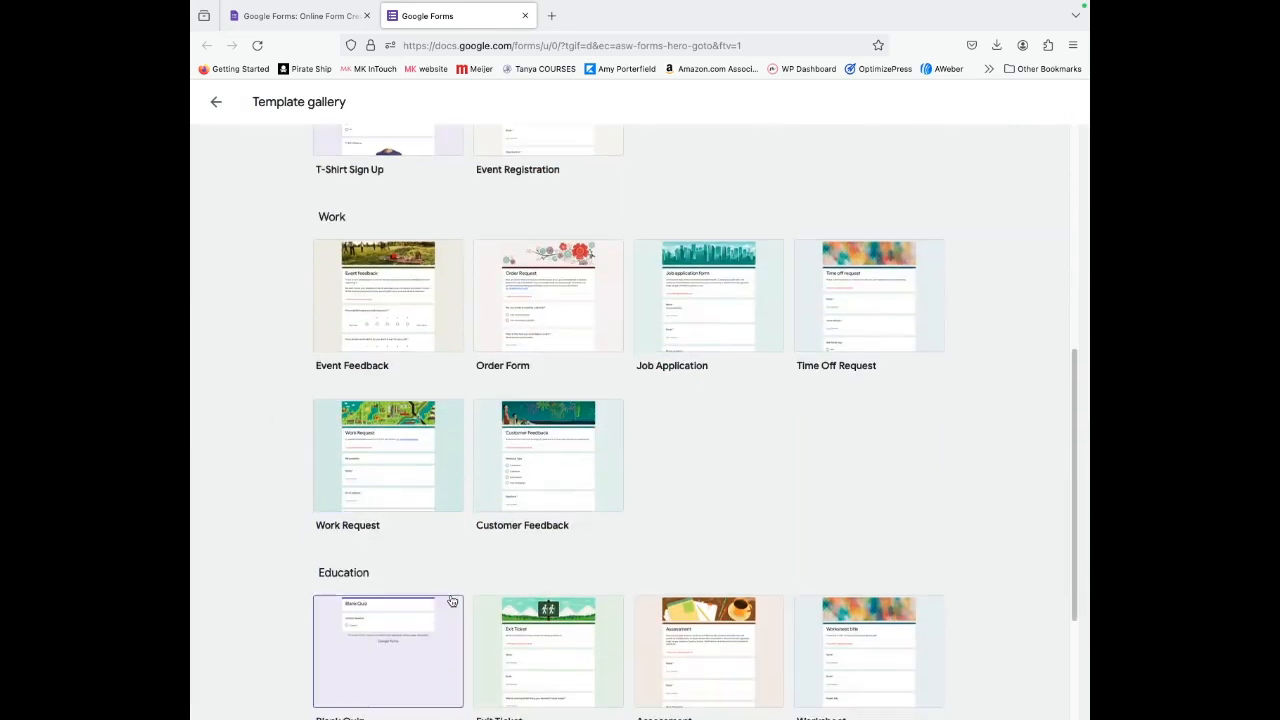
scroll(452, 601, down, 3)
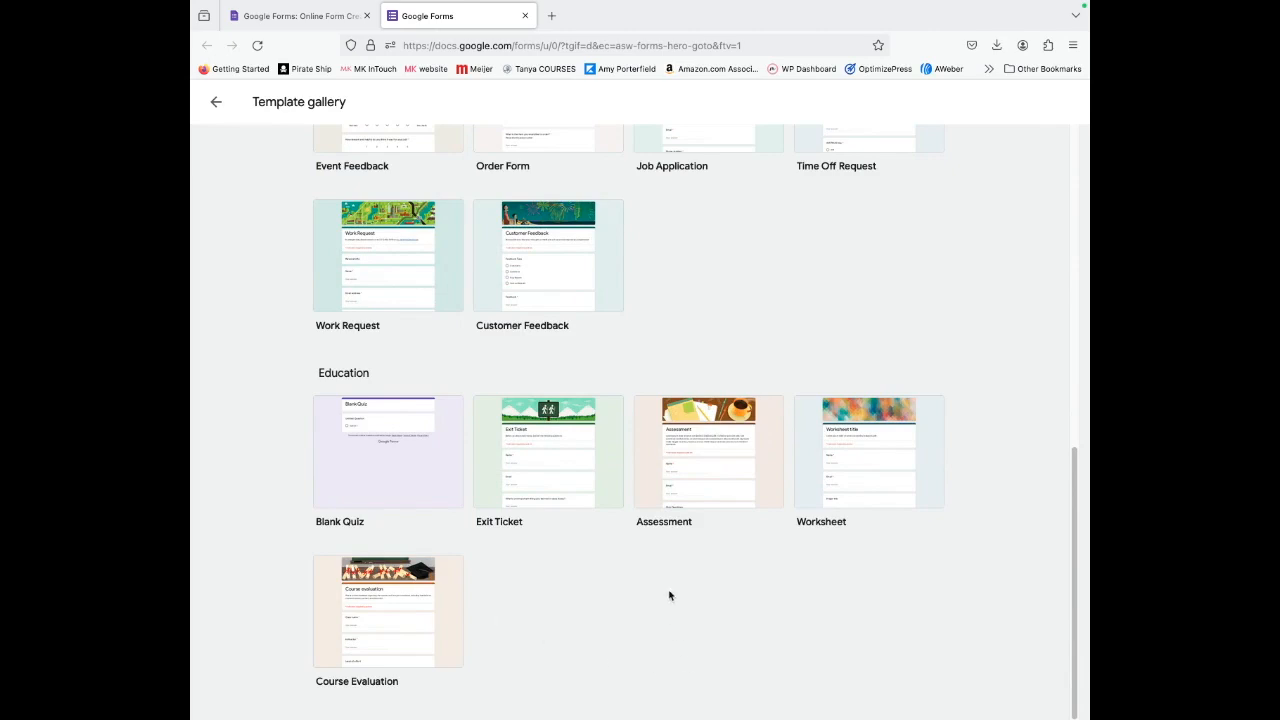
scroll(895, 305, up, 8)
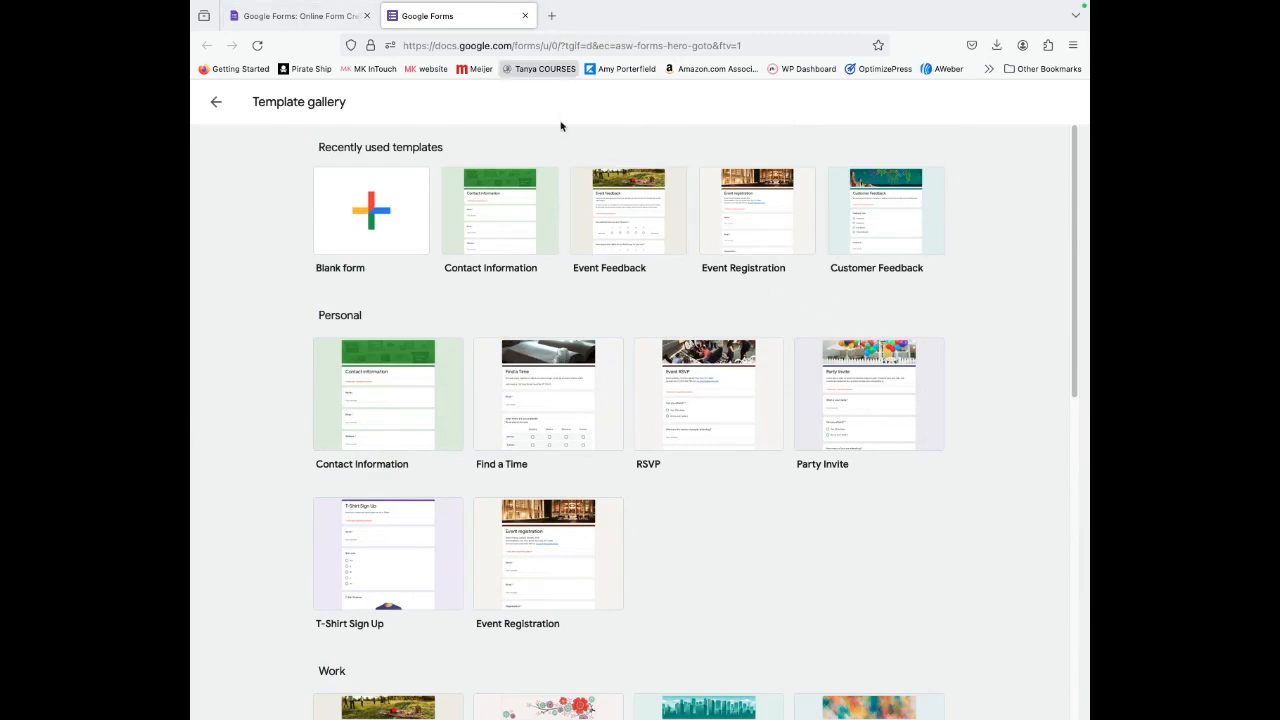
click(990, 72)
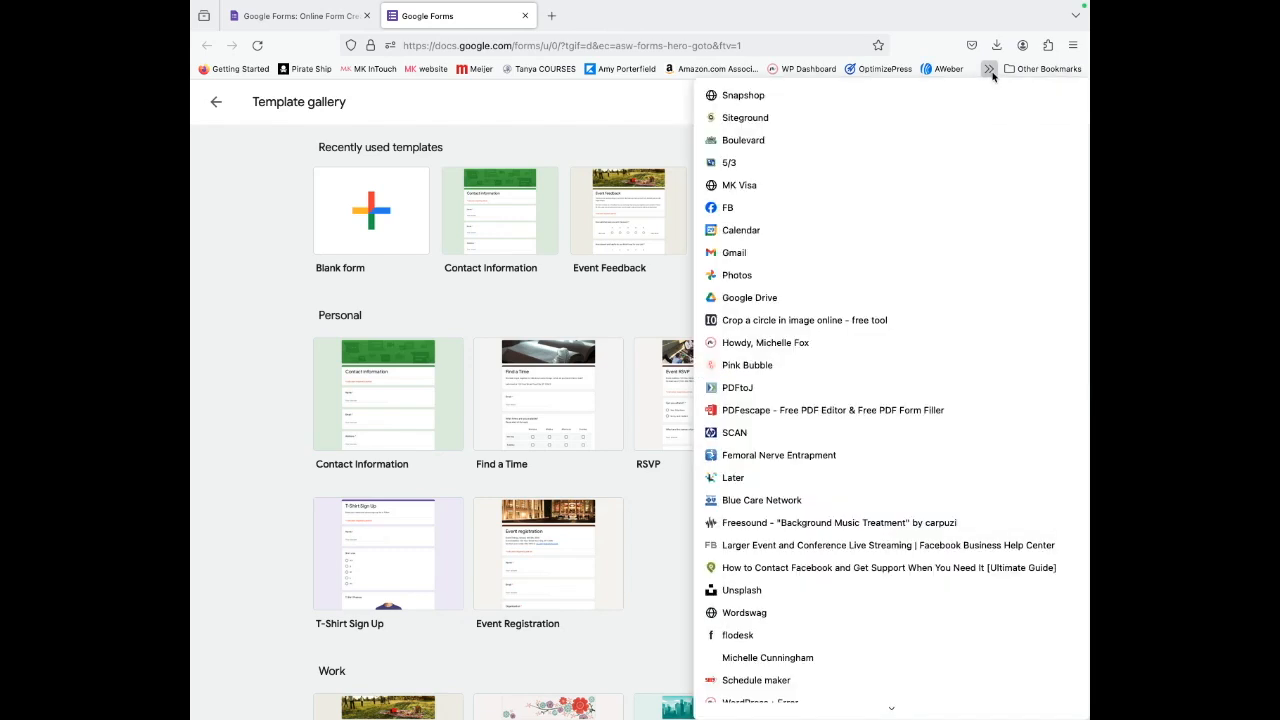
Create a blank Google Form from My Drive, then return to the Google Forms overview tab.
click(750, 298)
click(252, 158)
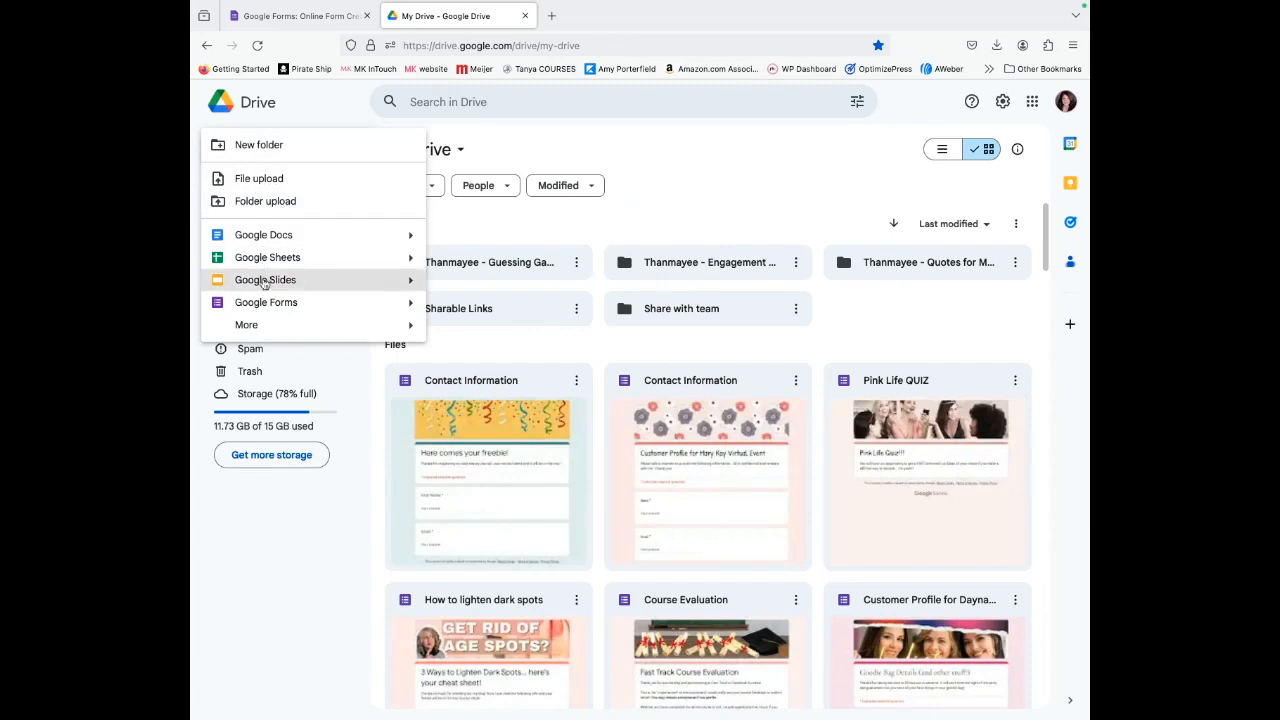
click(260, 303)
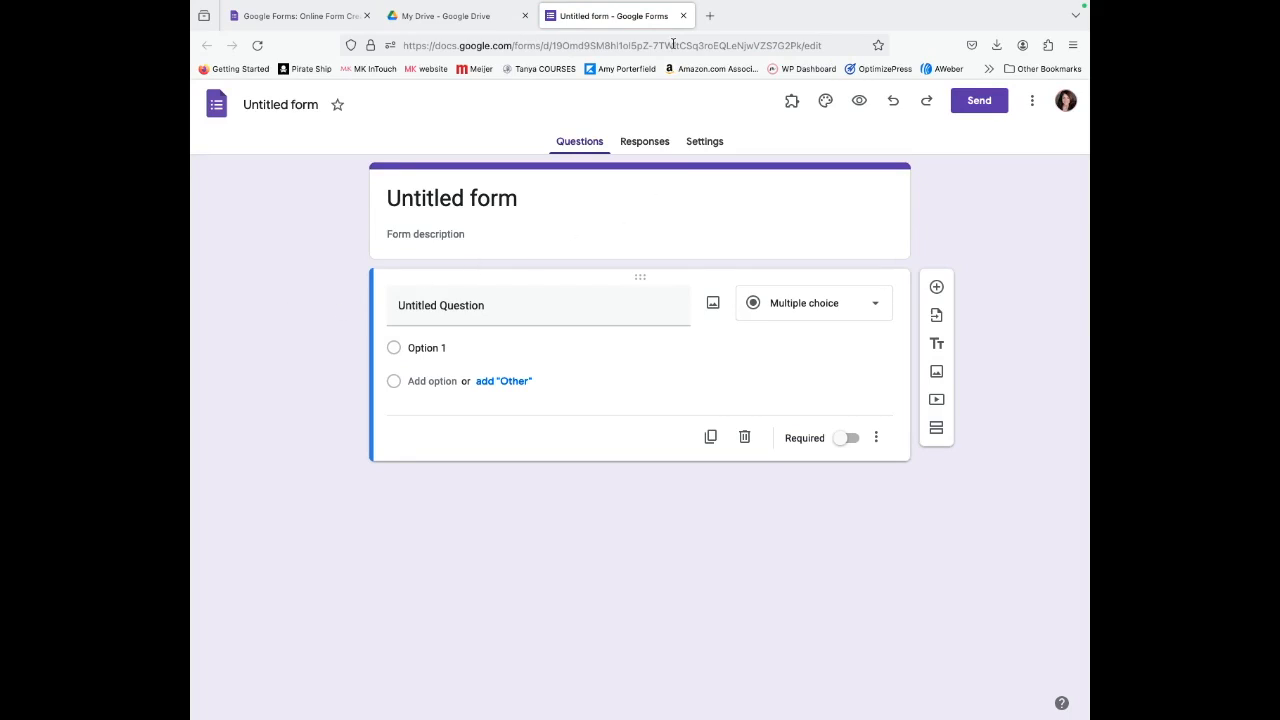
click(448, 17)
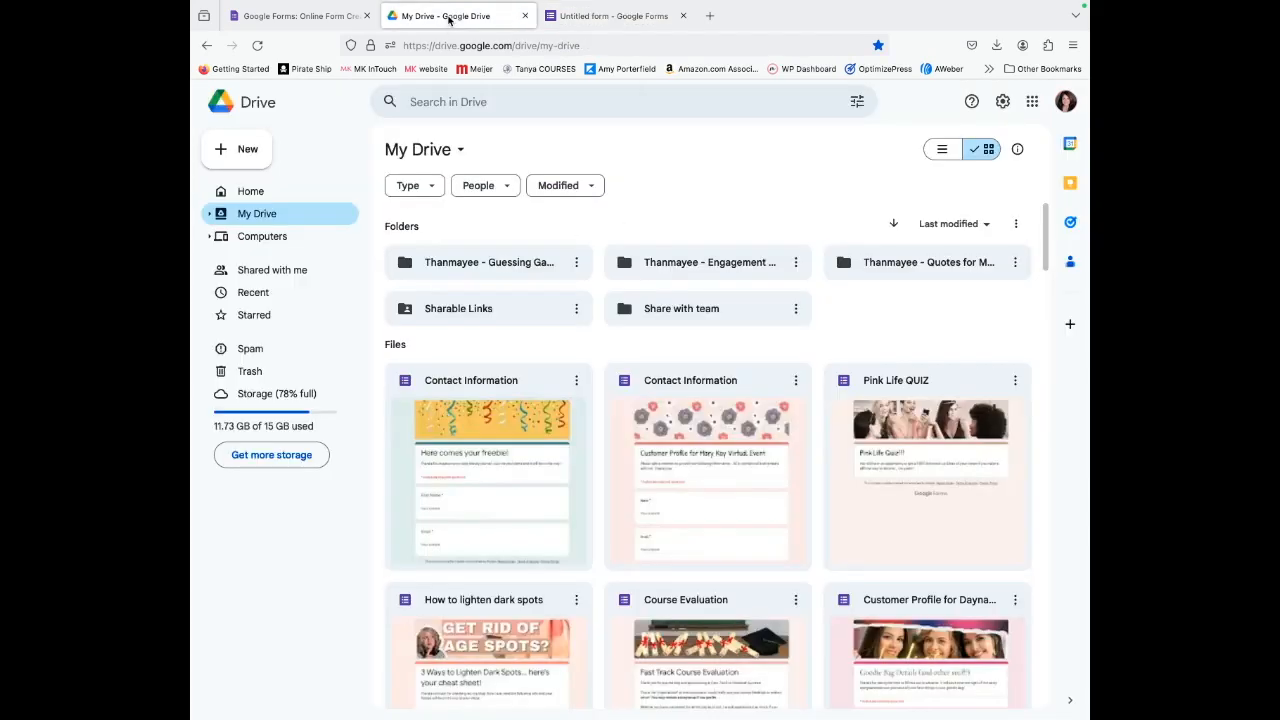
click(300, 16)
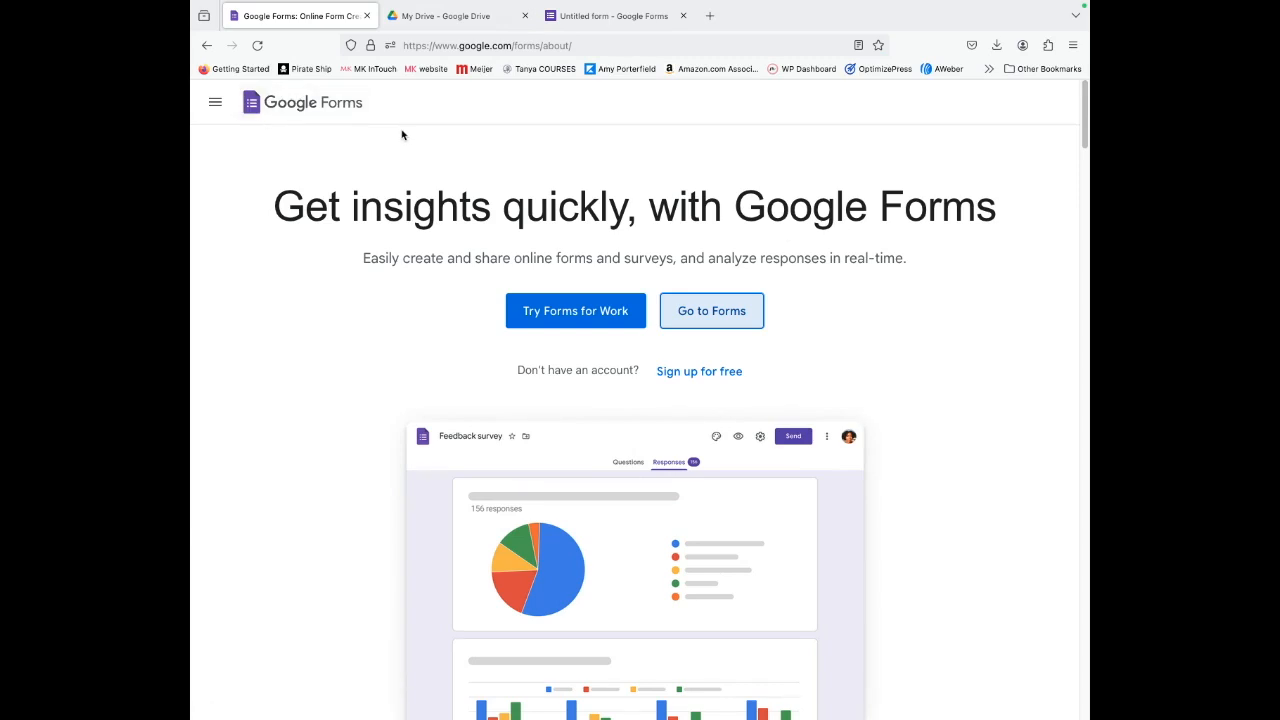
Go to Forms and start a new form from the Contact Information template.
click(731, 324)
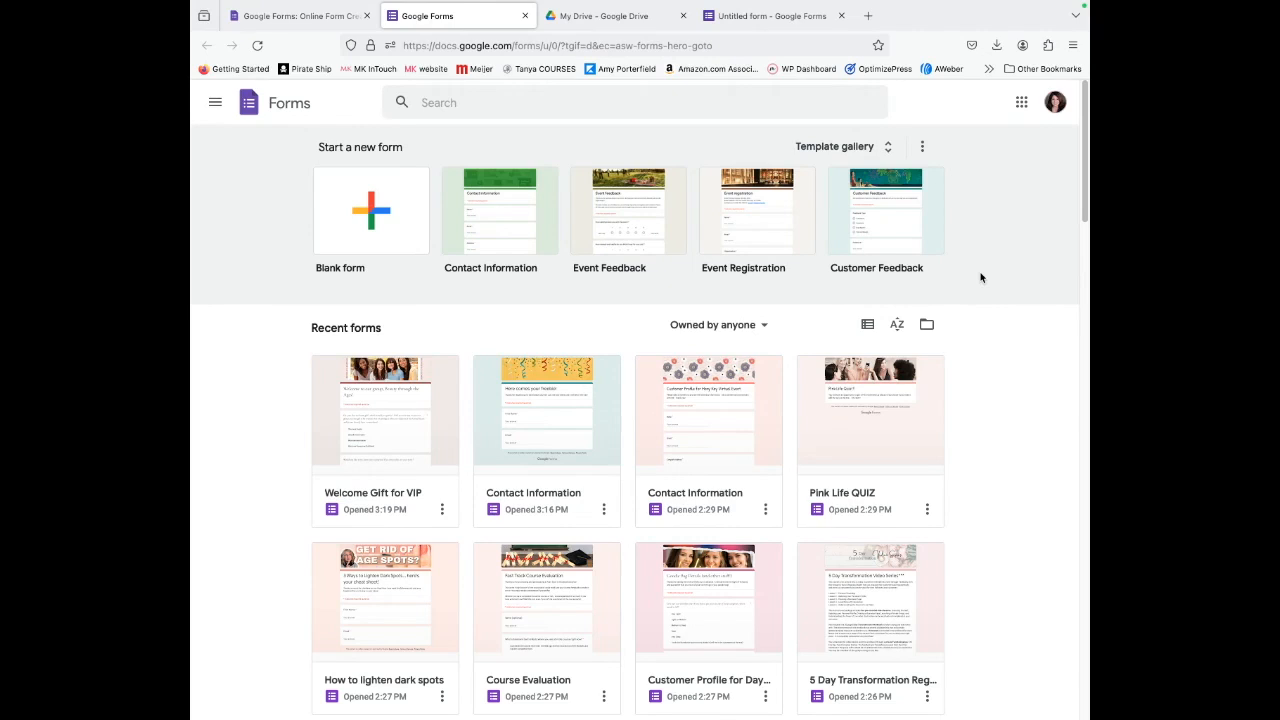
click(502, 234)
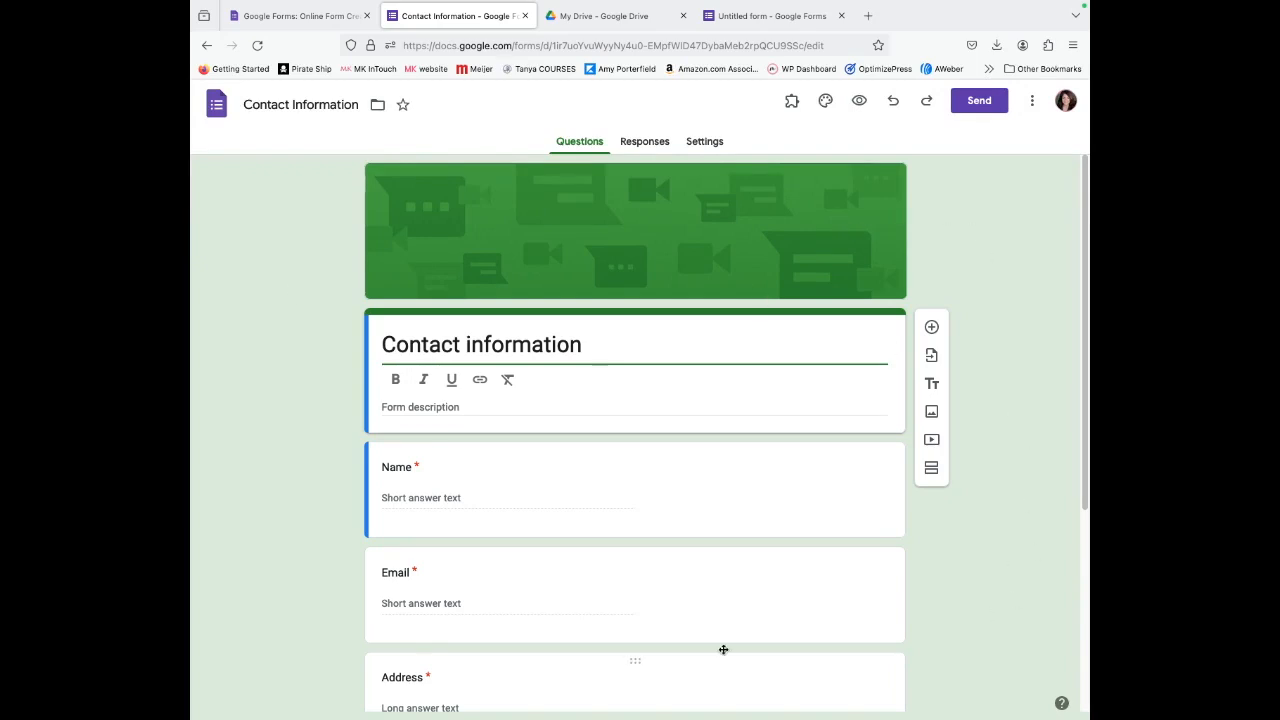
Set the form's theme colour to Blue Gray and bring up the header image picker.
click(826, 102)
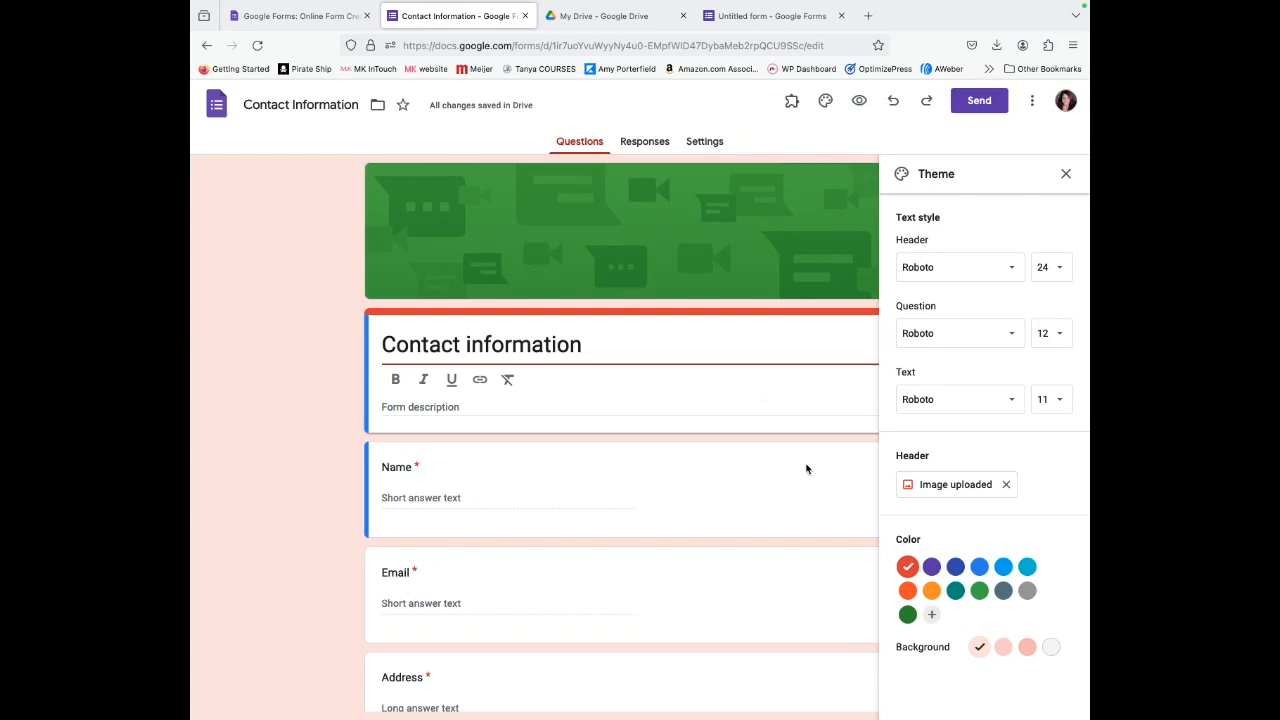
click(955, 590)
click(1003, 592)
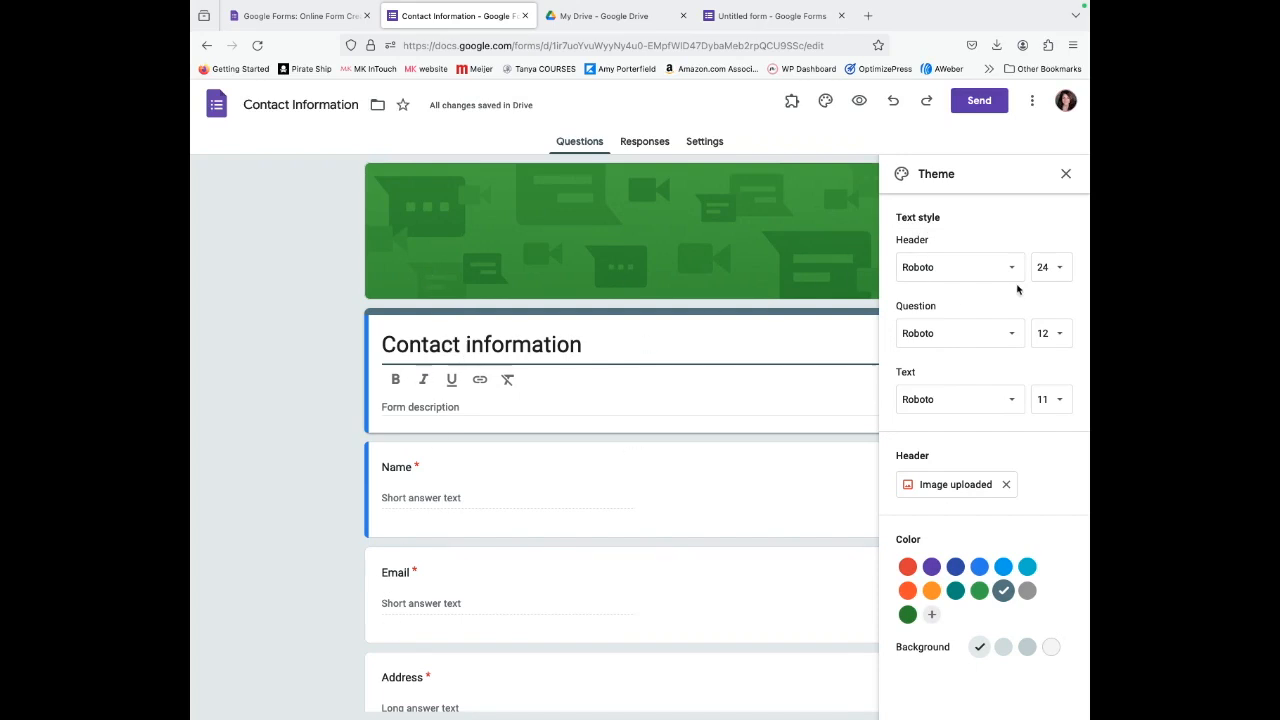
click(958, 484)
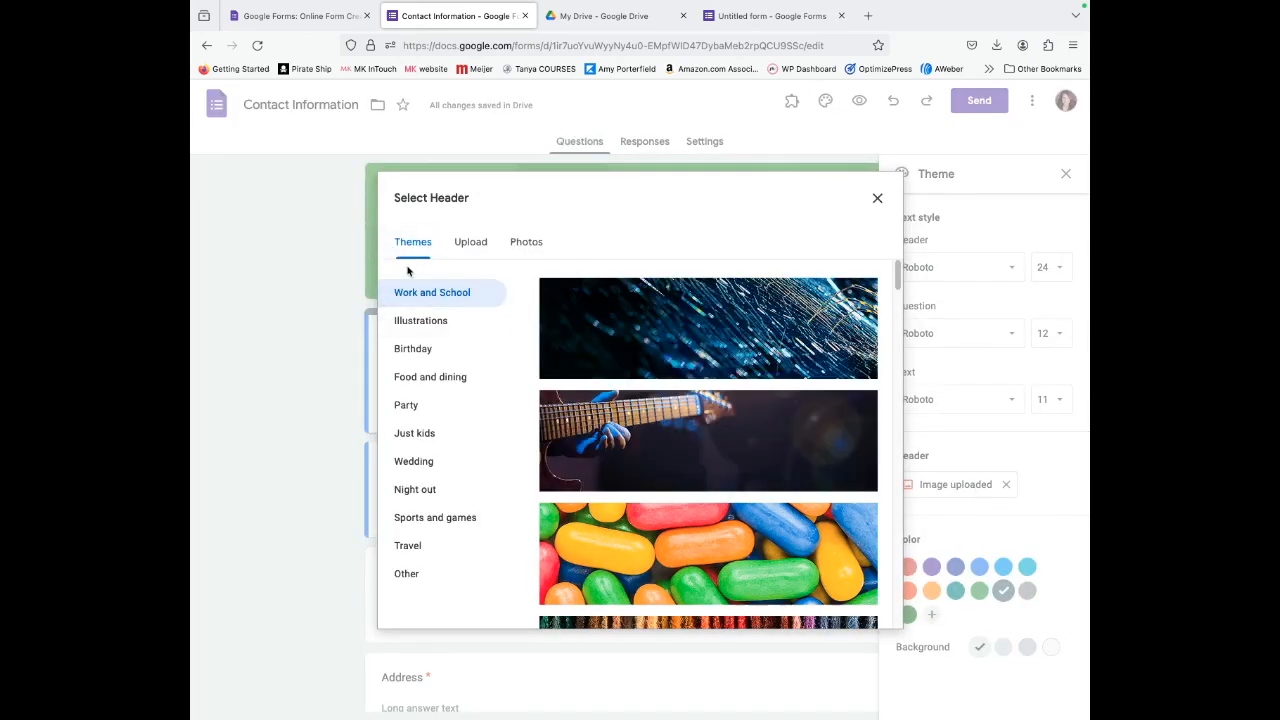
Browse the header themes: Illustrations, Birthday, Food and dining, Party, Wedding, Night out, Travel and more.
scroll(691, 543, down, 5)
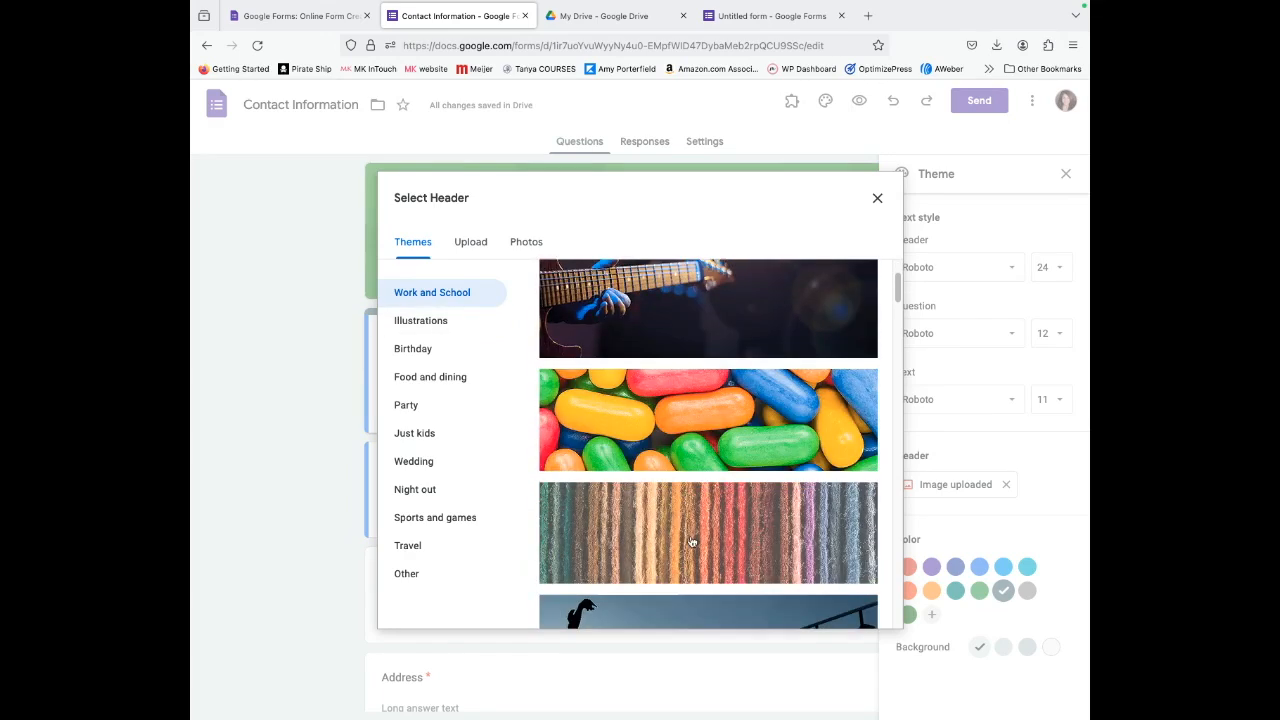
scroll(698, 554, down, 8)
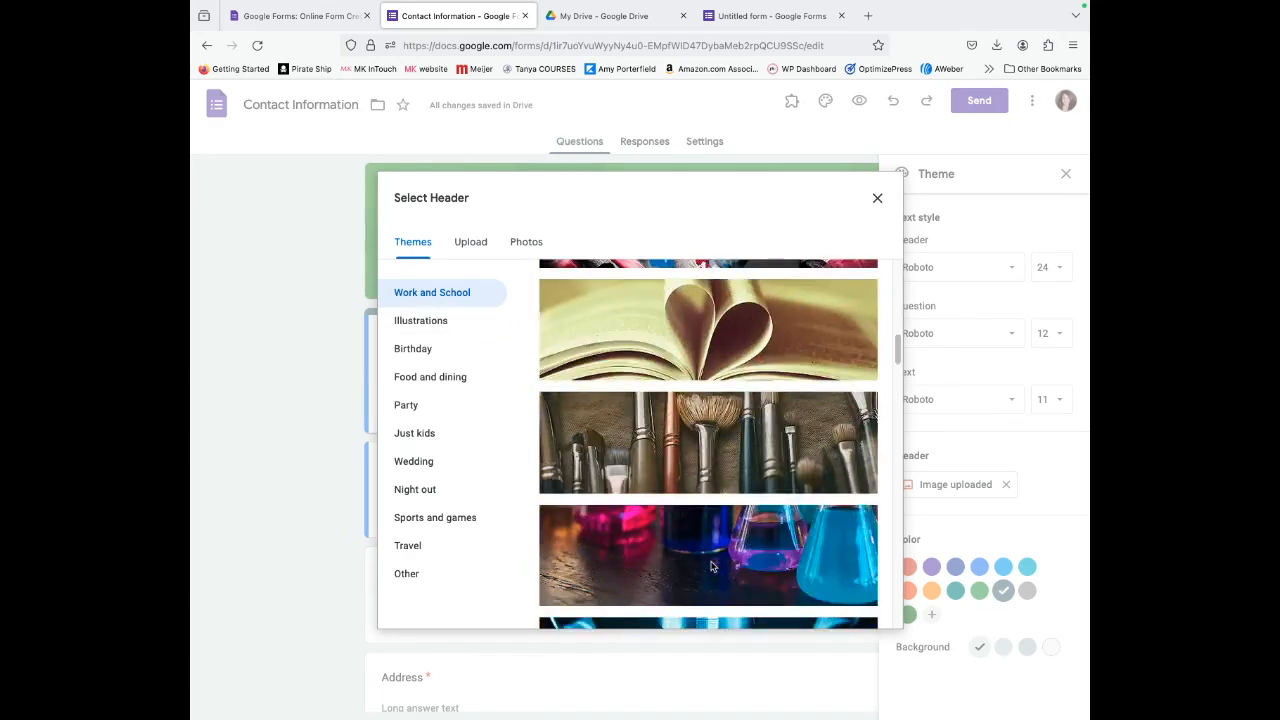
scroll(712, 567, down, 5)
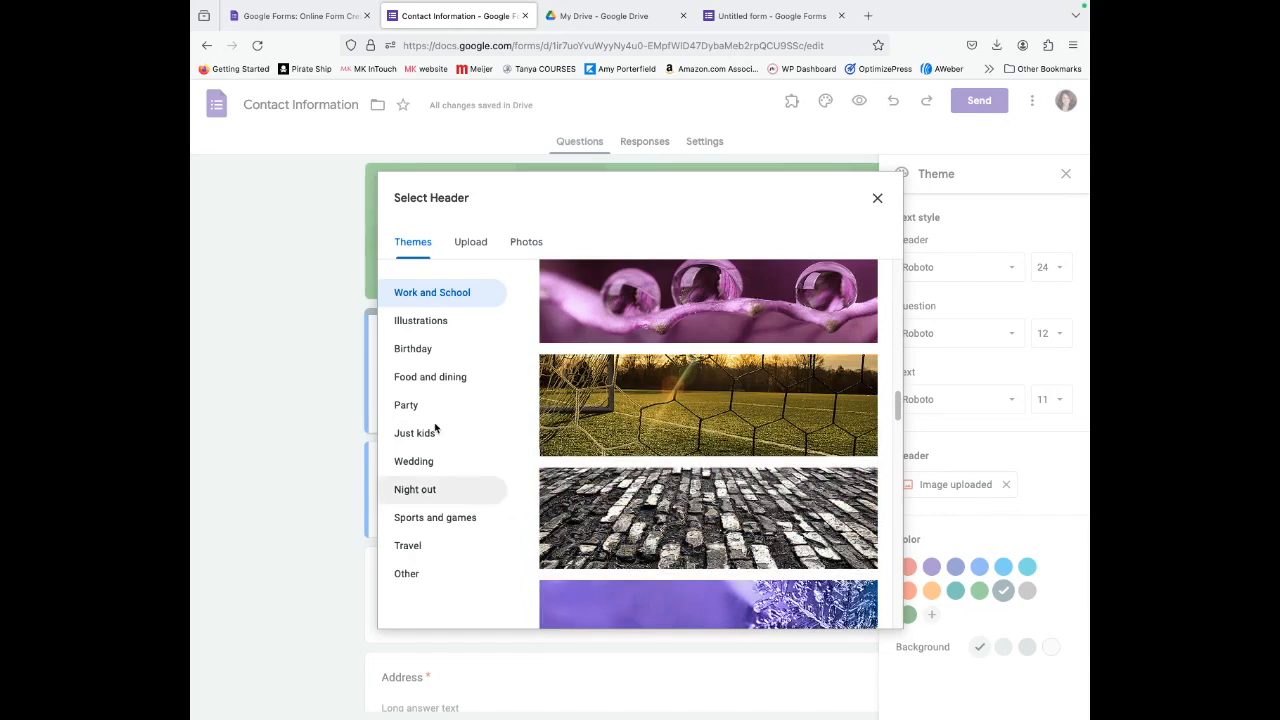
click(400, 324)
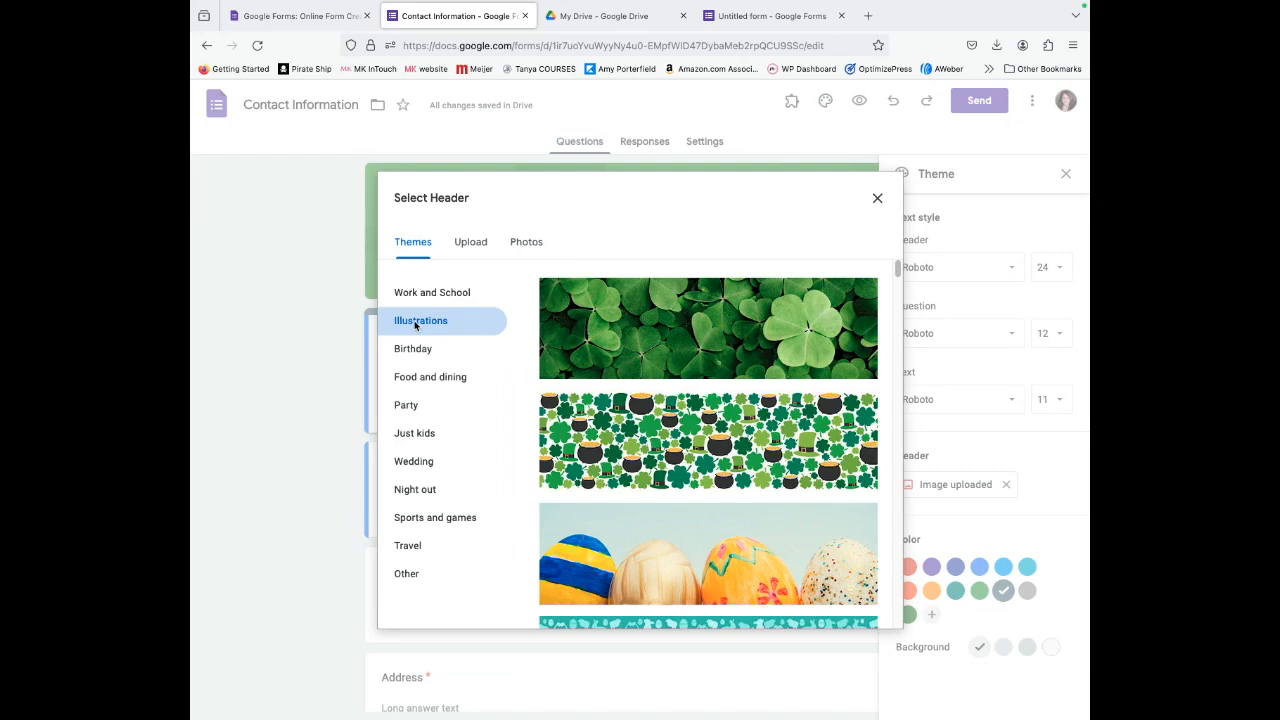
click(412, 350)
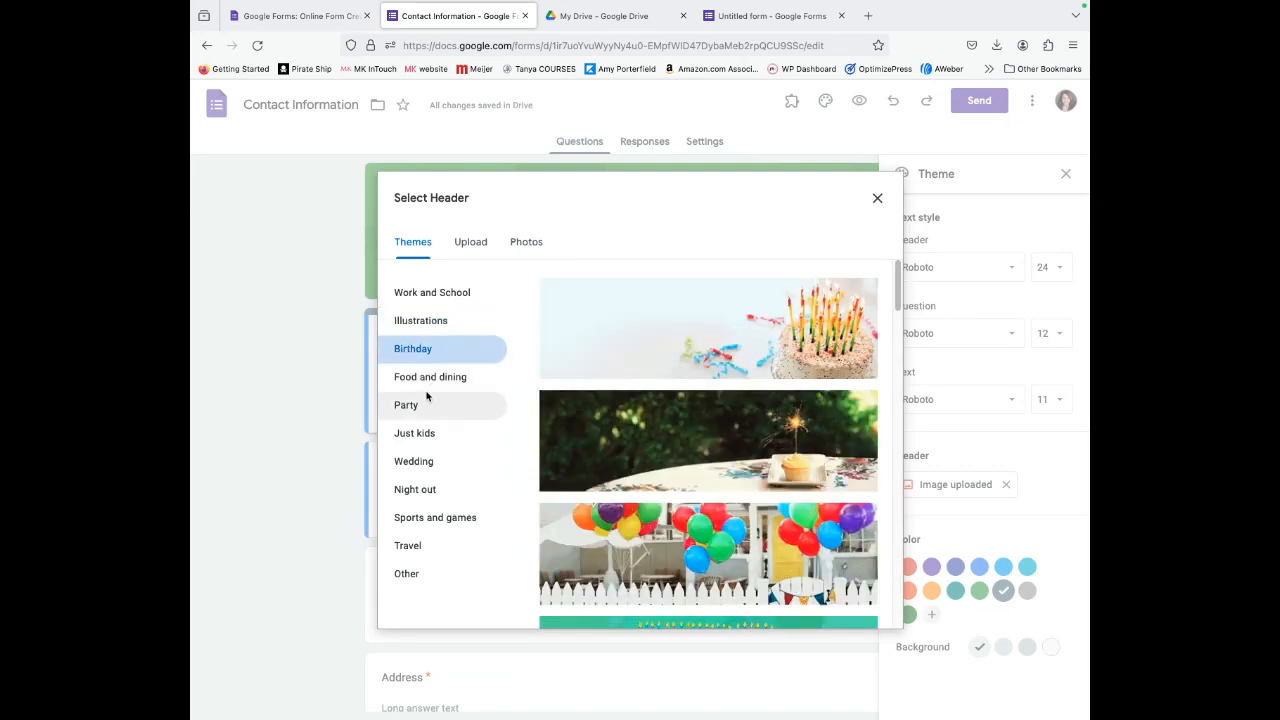
click(428, 377)
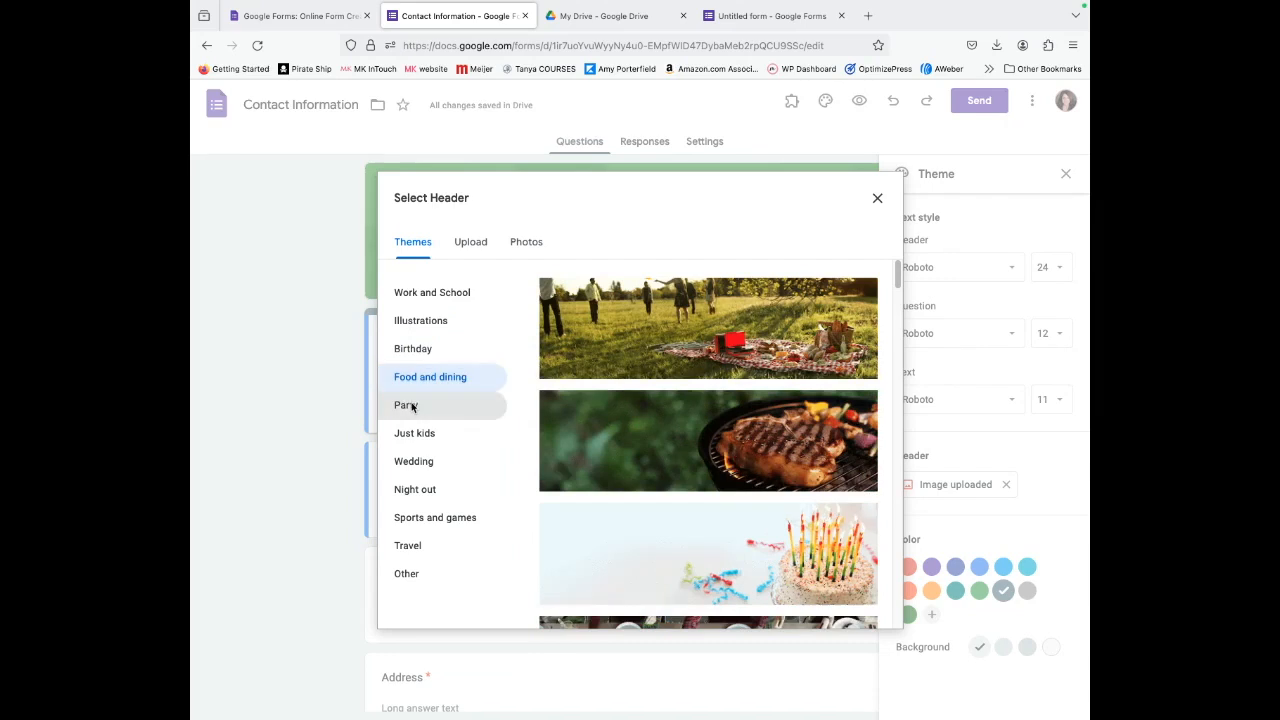
click(411, 405)
click(405, 443)
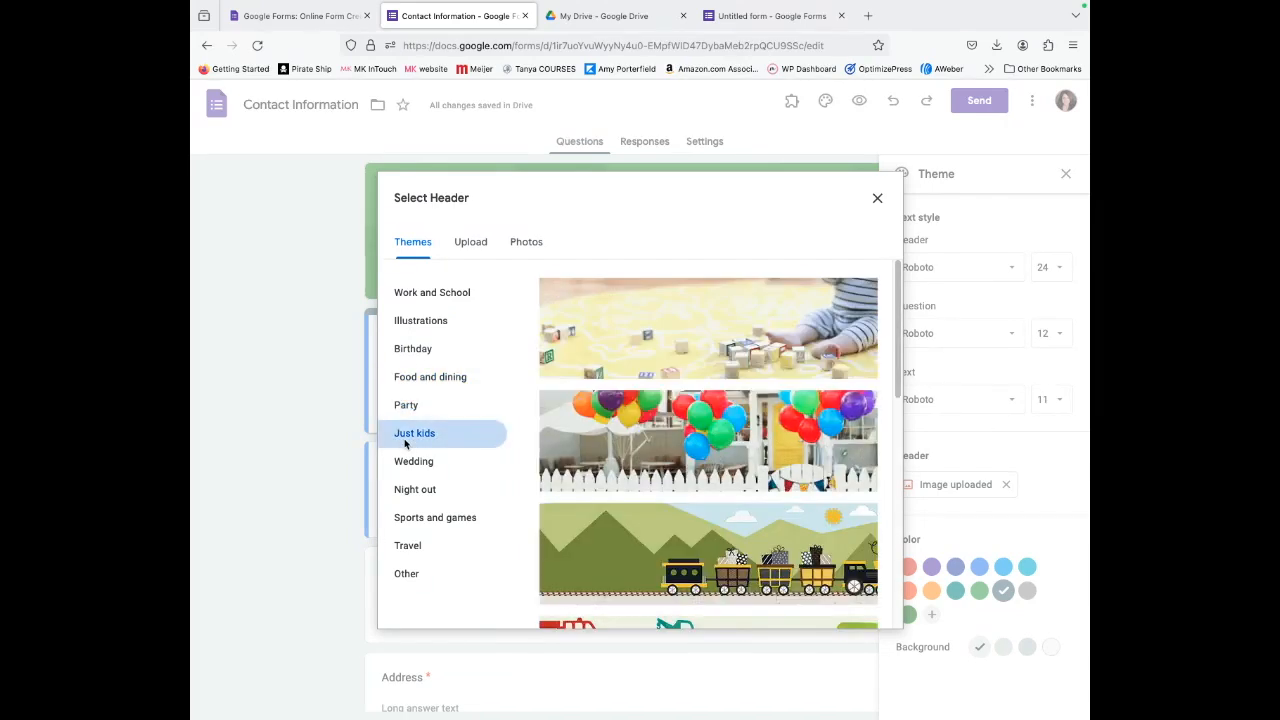
click(405, 463)
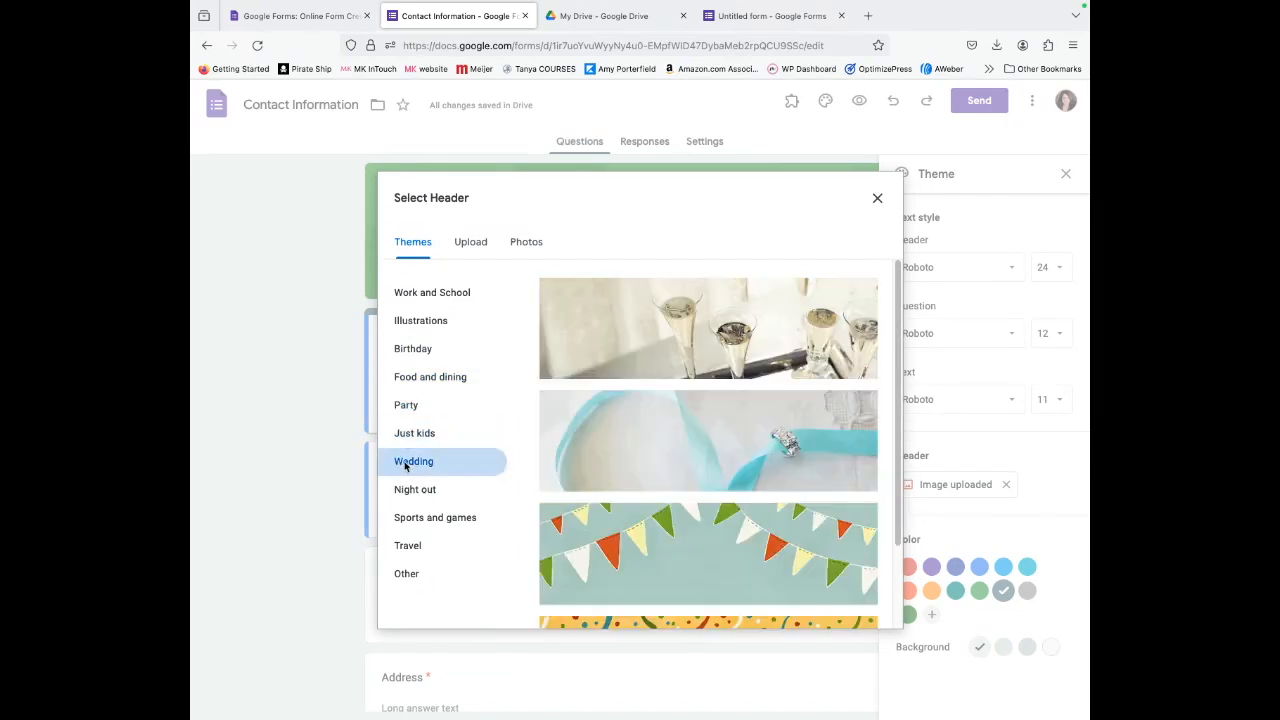
click(409, 491)
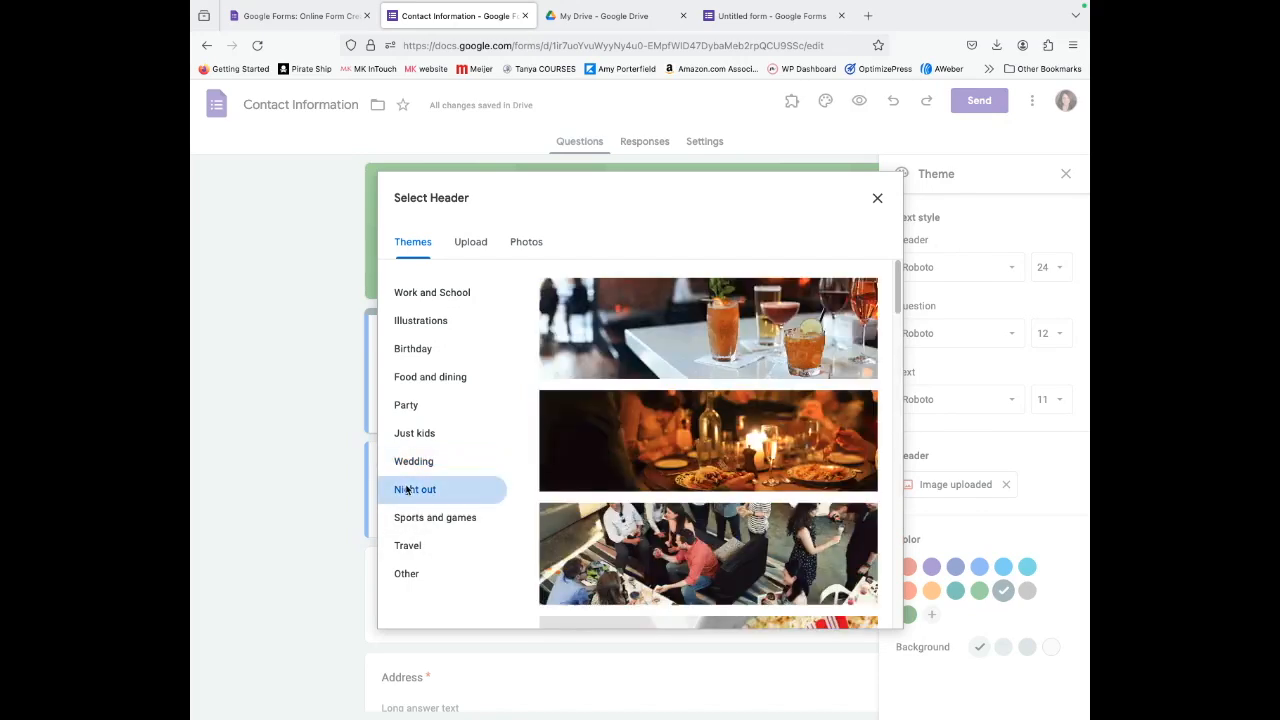
scroll(600, 583, down, 10)
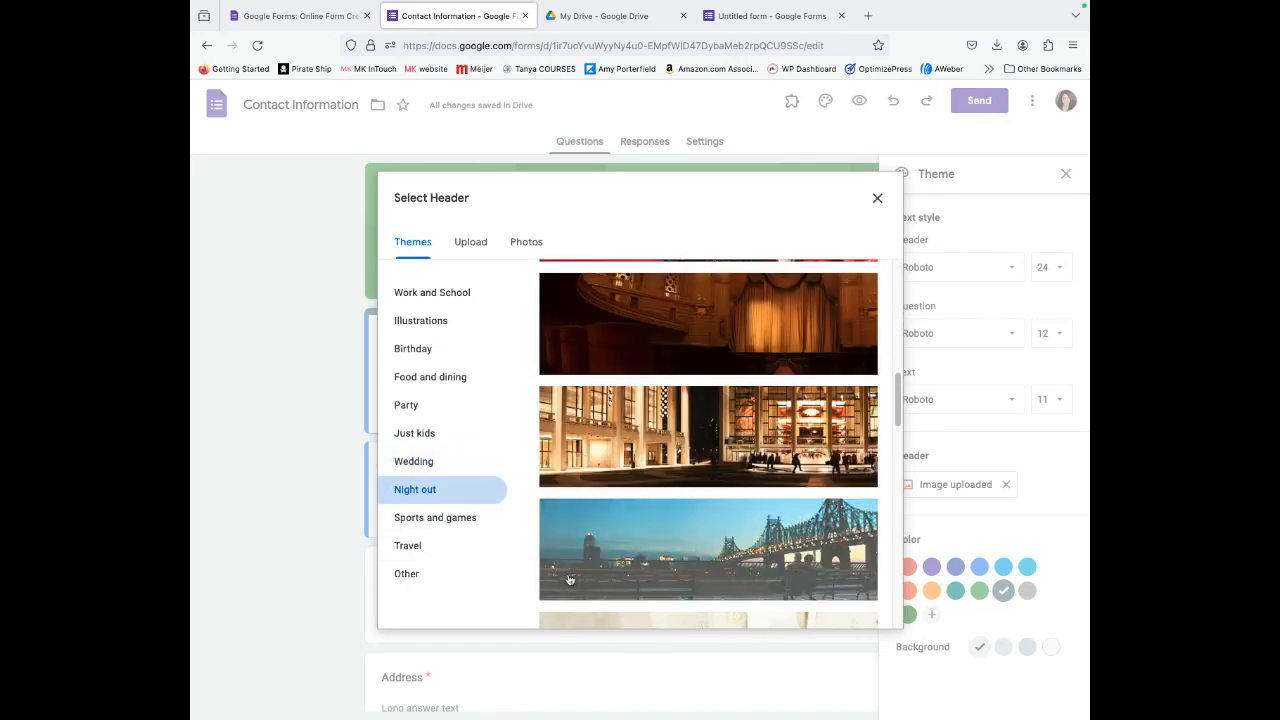
click(423, 518)
click(410, 546)
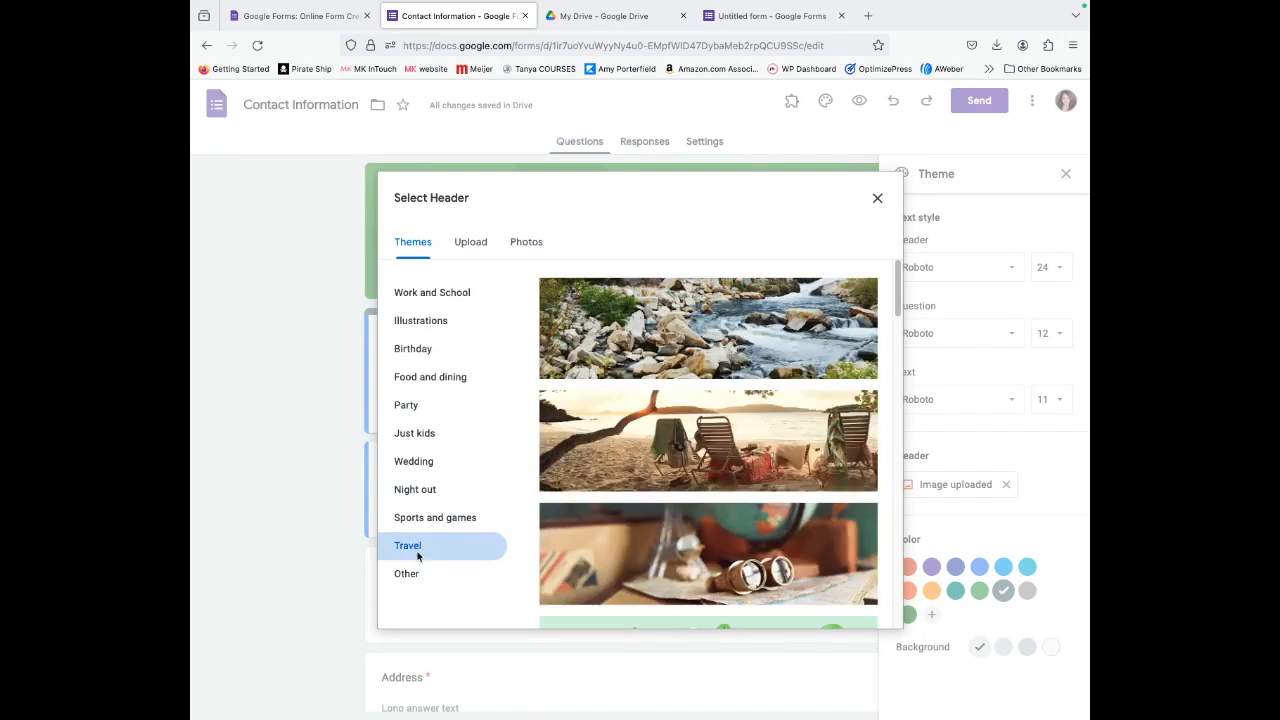
Insert the watercolour floral image from the Other themes as the header.
click(401, 578)
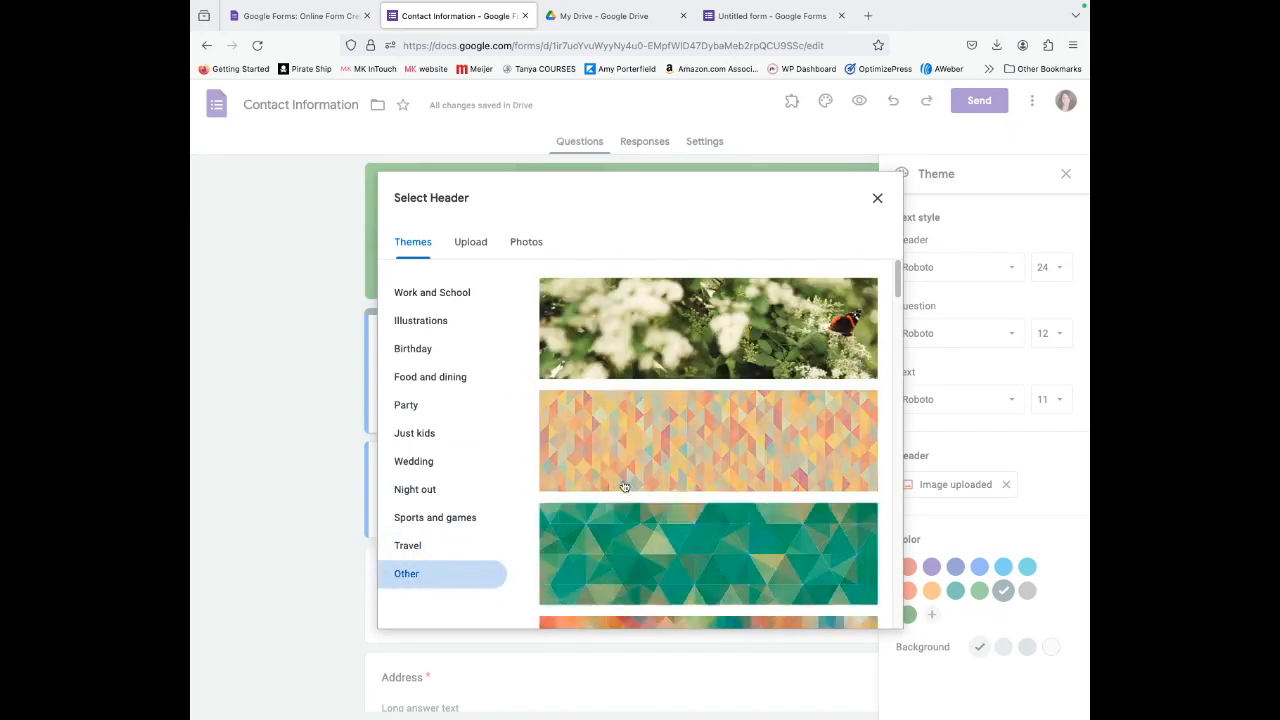
scroll(630, 495, down, 2)
scroll(636, 503, down, 5)
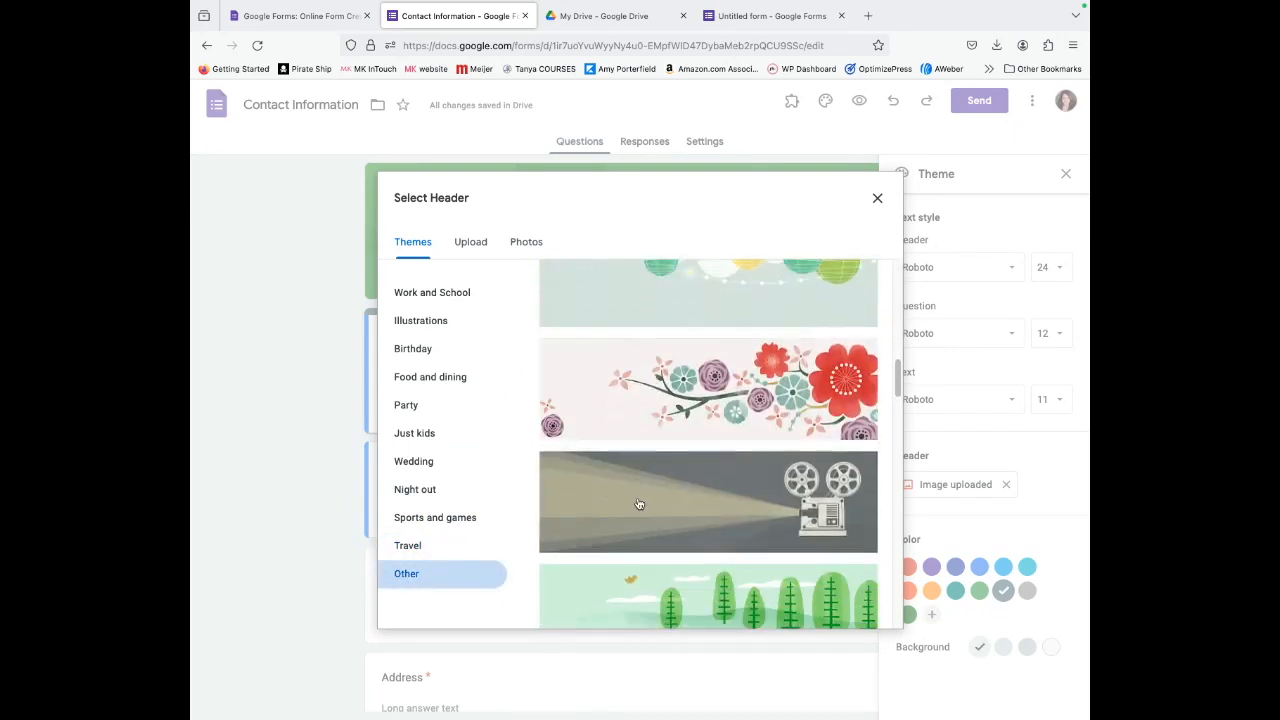
scroll(639, 503, down, 2)
scroll(650, 480, up, 2)
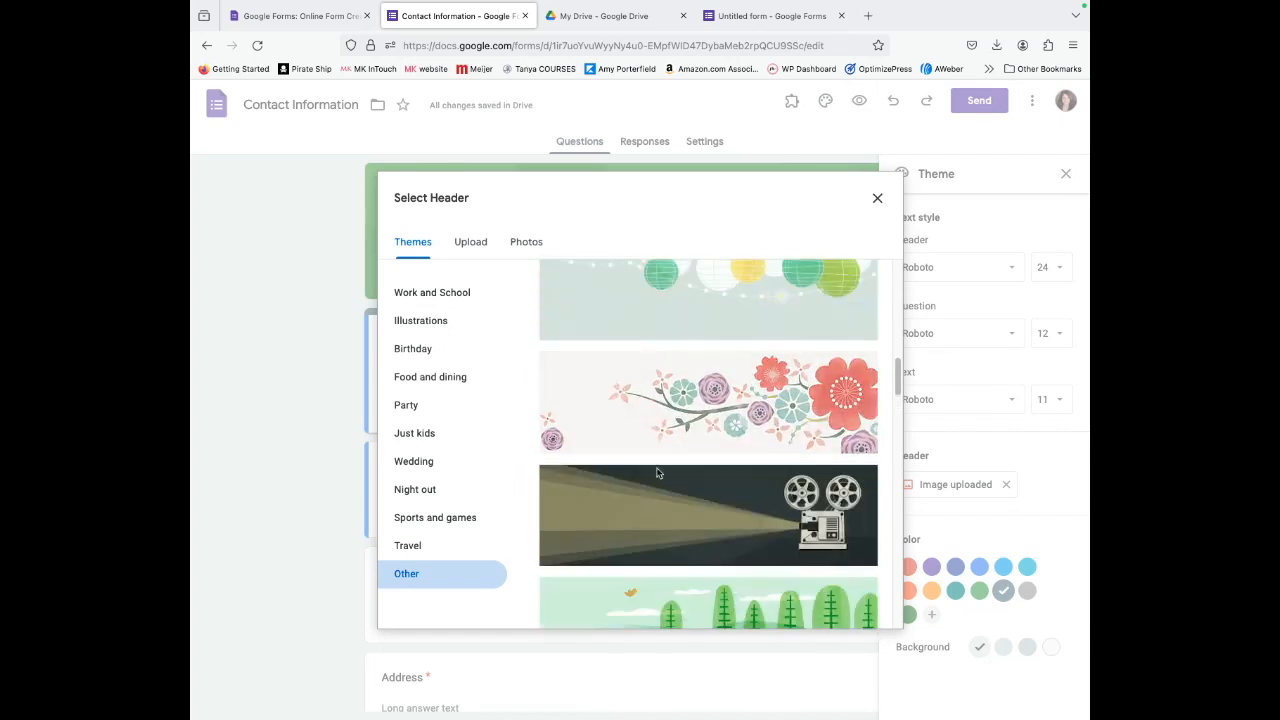
click(746, 393)
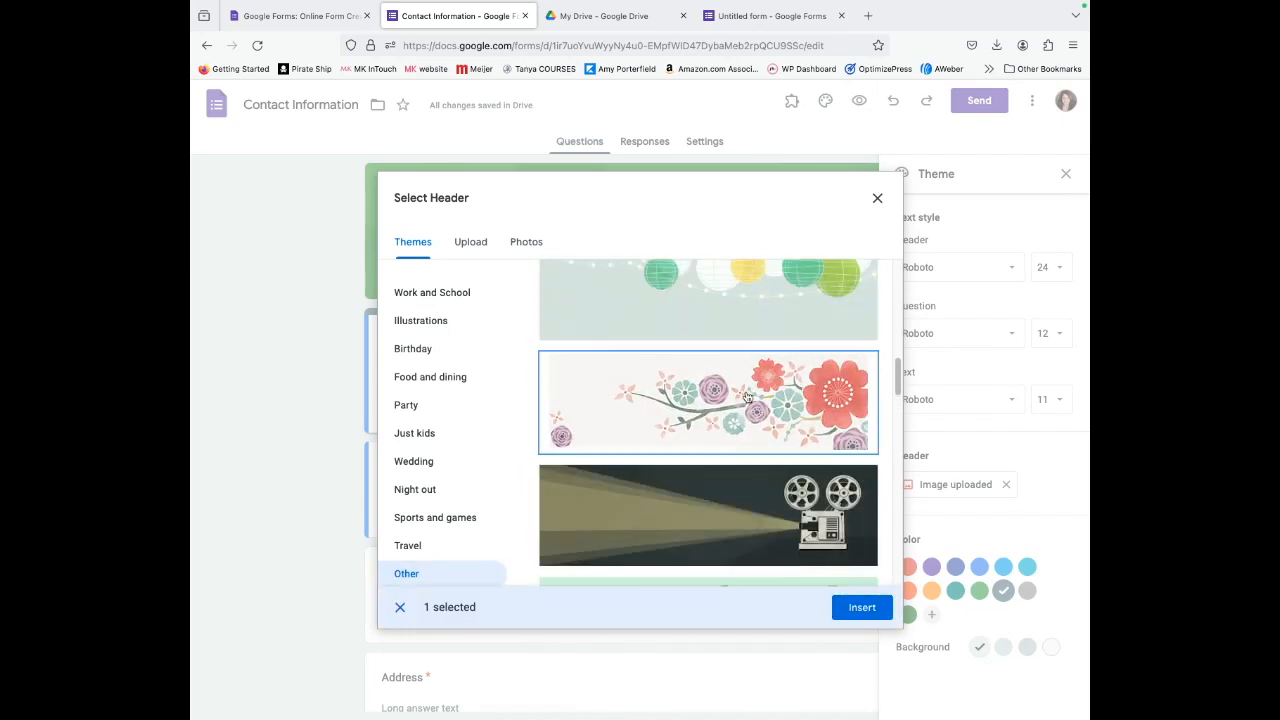
click(862, 607)
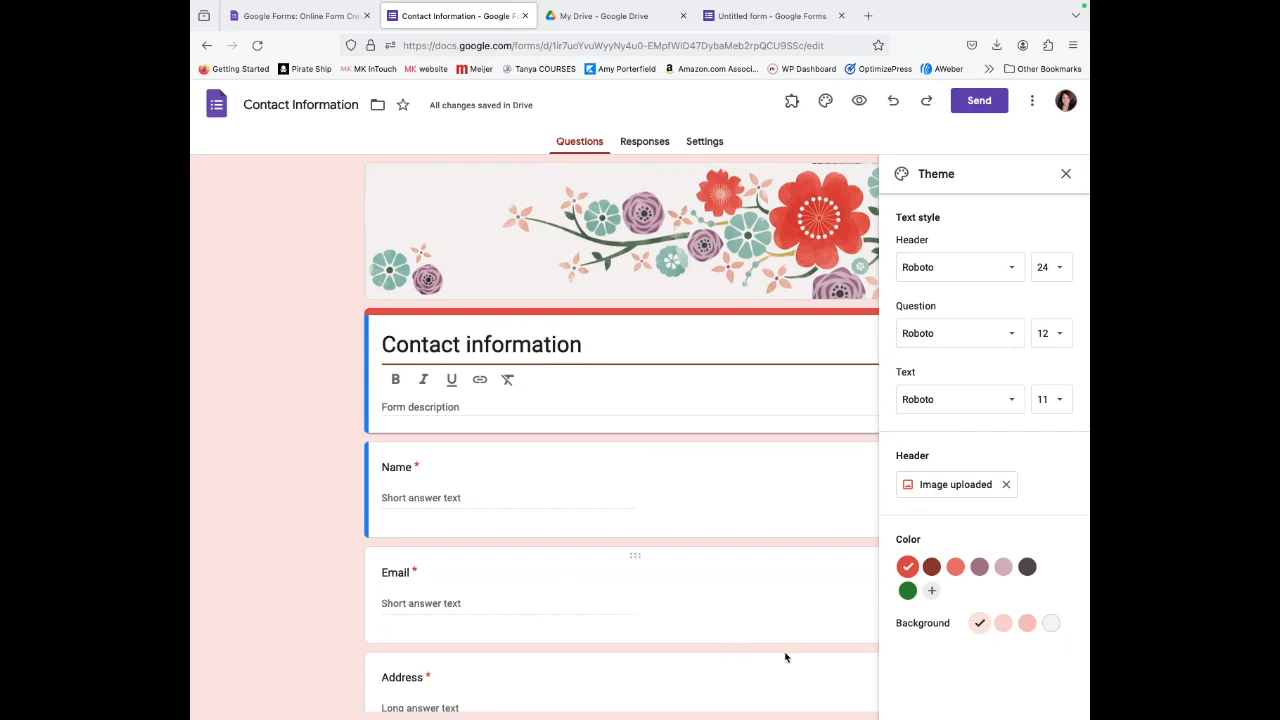
Try green theme colours with a dark background, then settle on mauve.
click(907, 591)
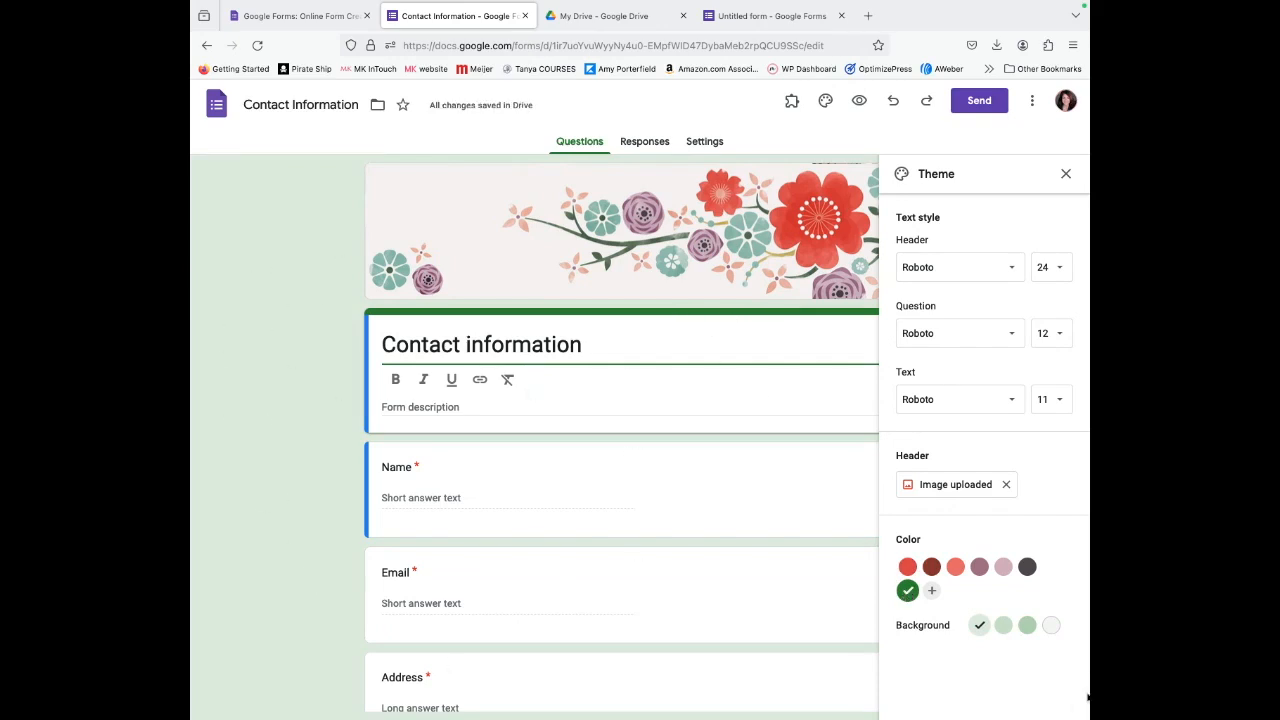
click(1026, 626)
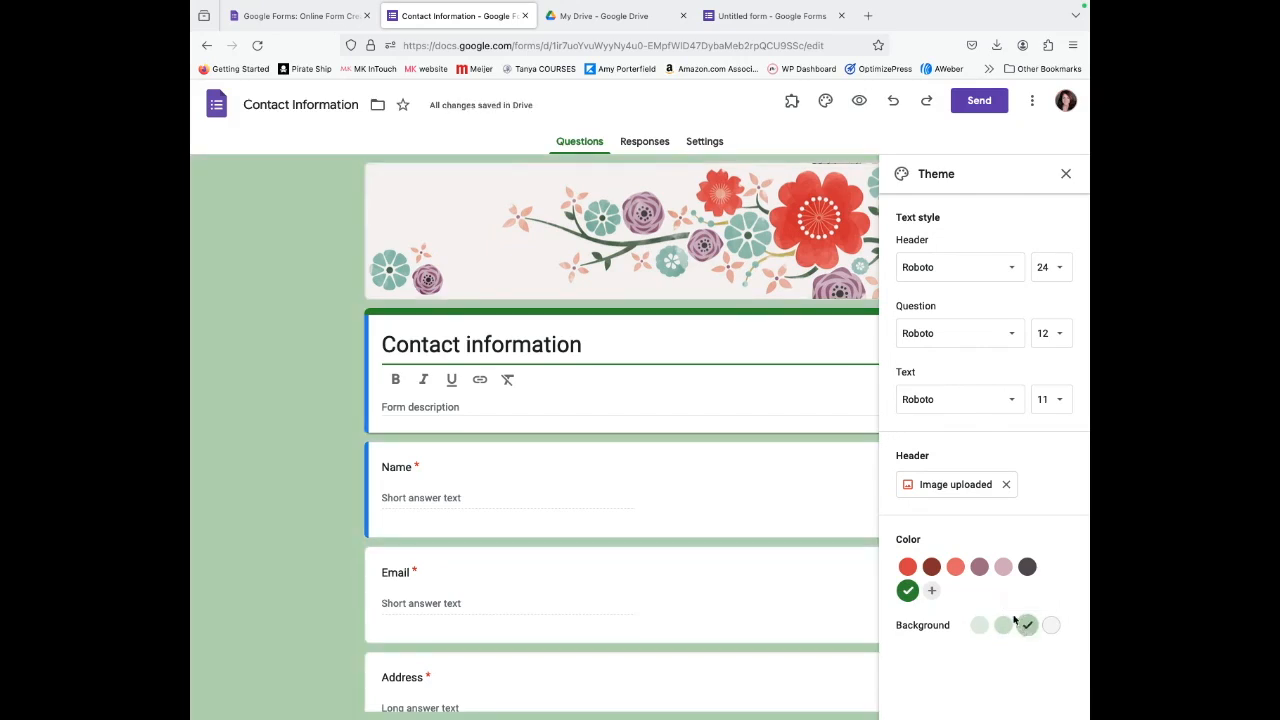
click(979, 567)
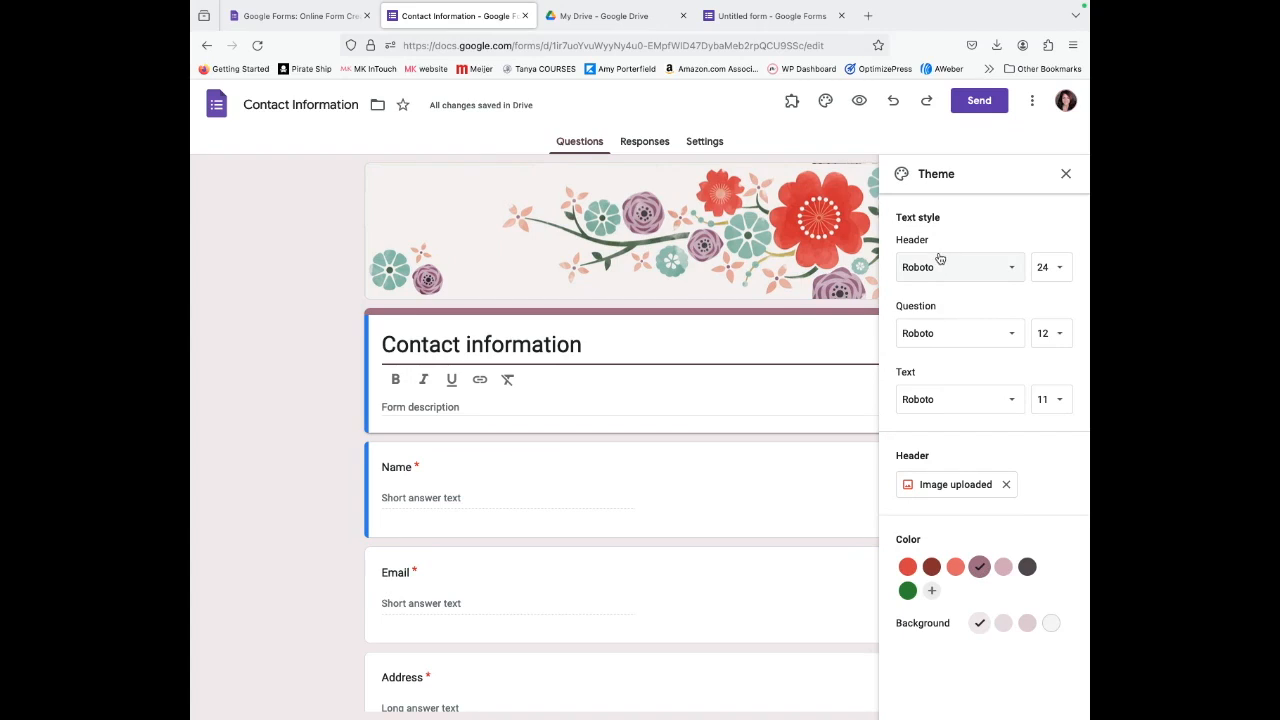
Try Merriweather as the header font, then switch it to Playfair Display.
click(1009, 267)
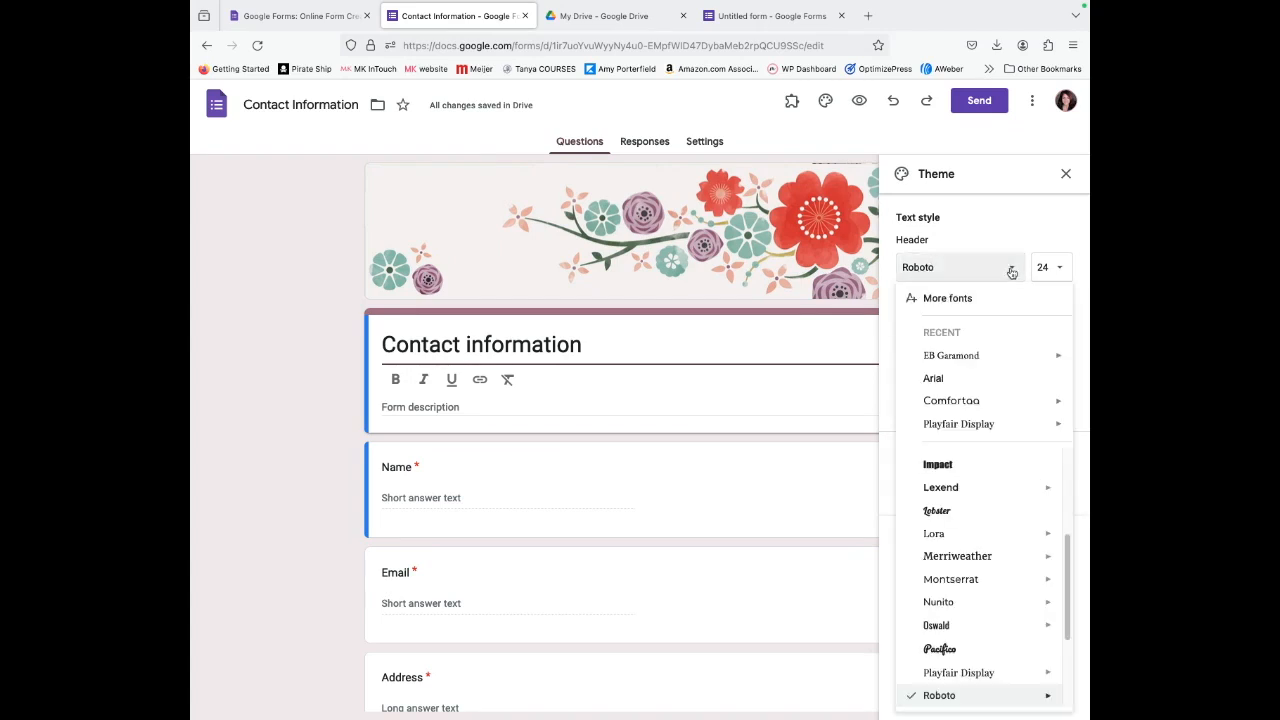
scroll(985, 480, up, 3)
scroll(966, 586, down, 1)
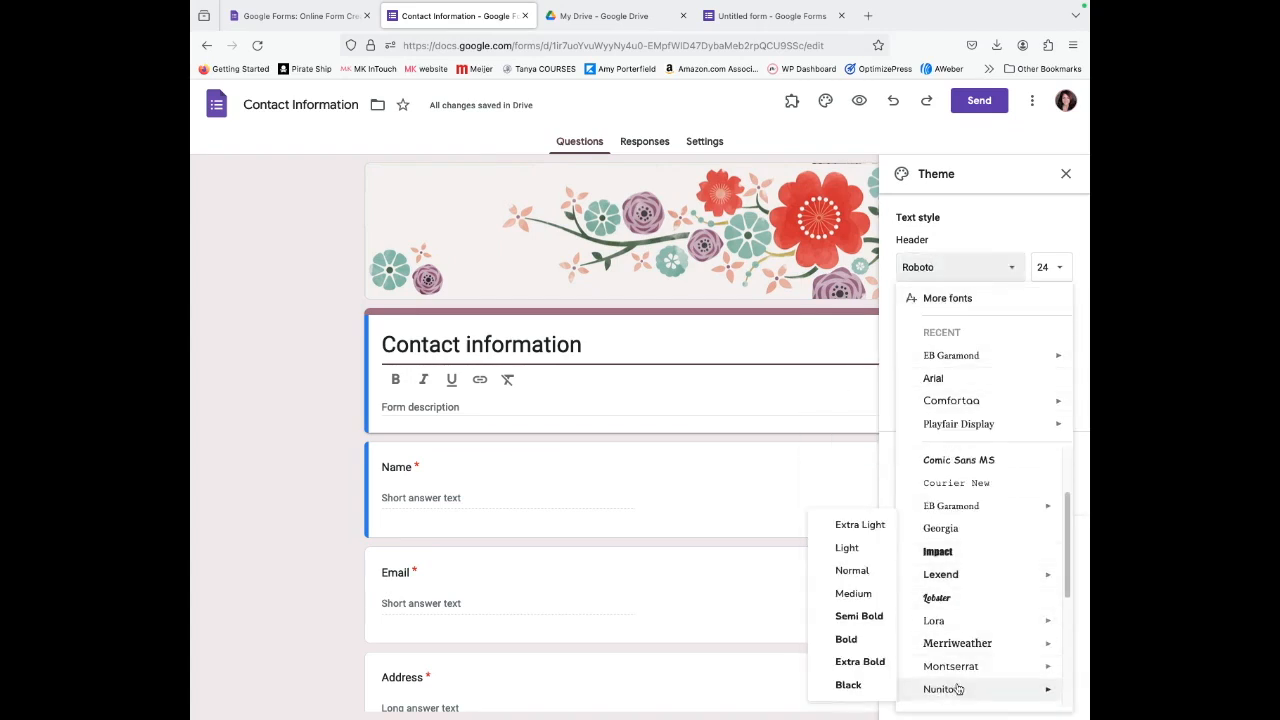
click(960, 646)
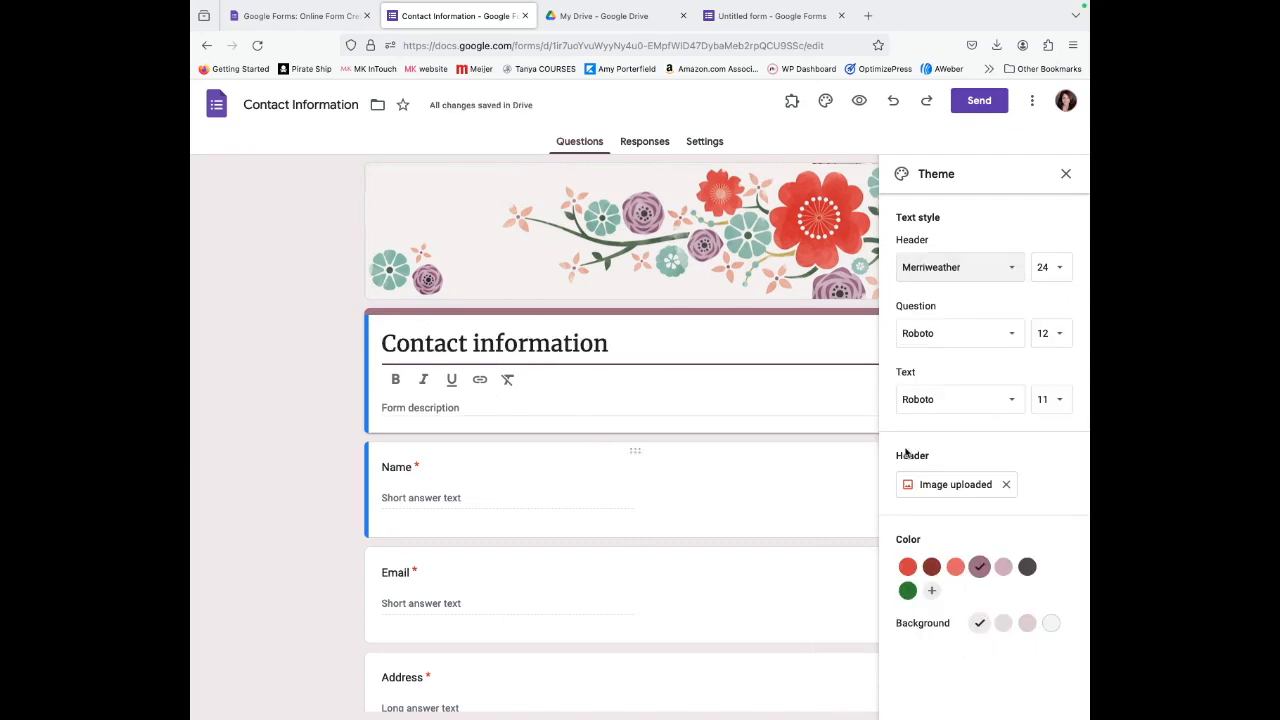
click(1003, 276)
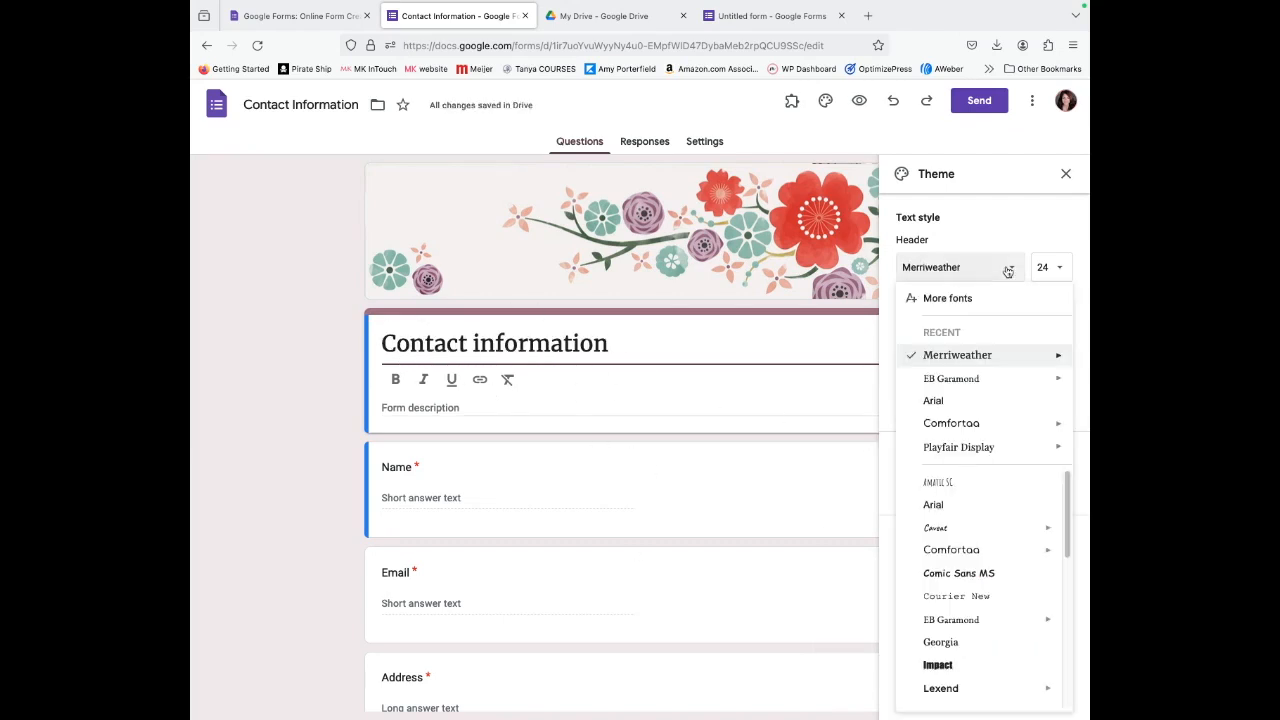
click(979, 449)
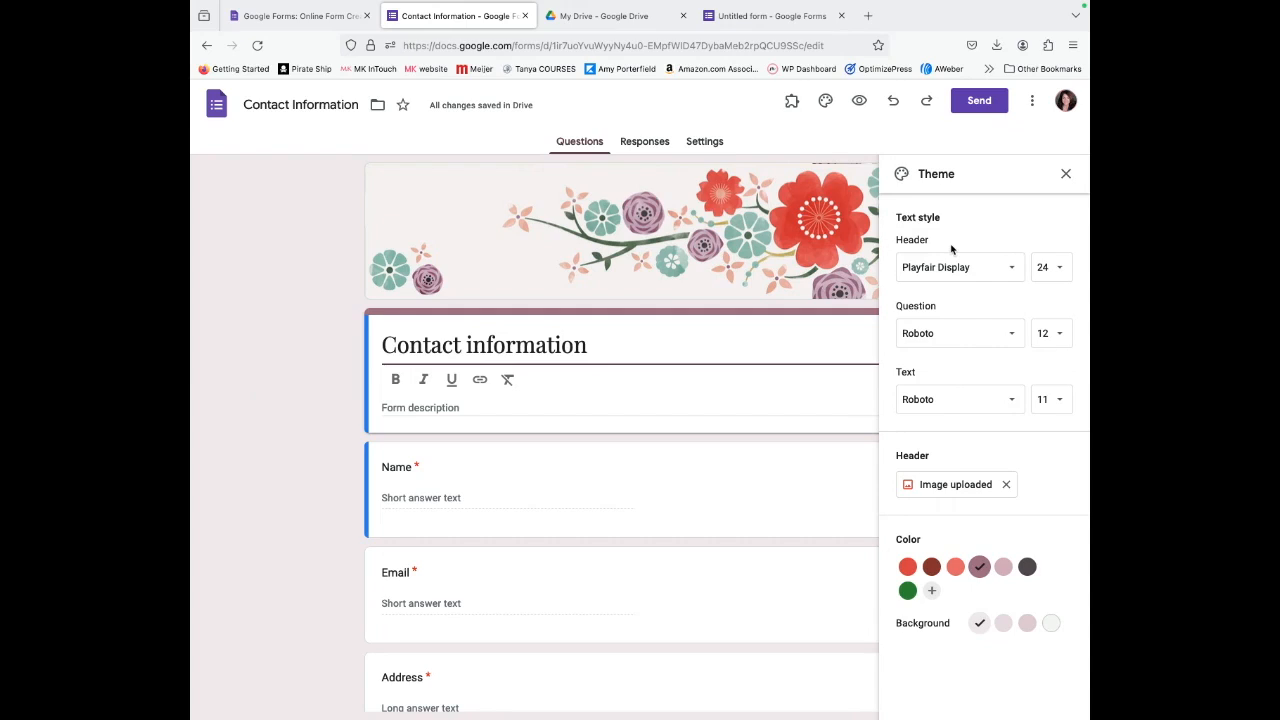
drag(625, 346, 359, 342)
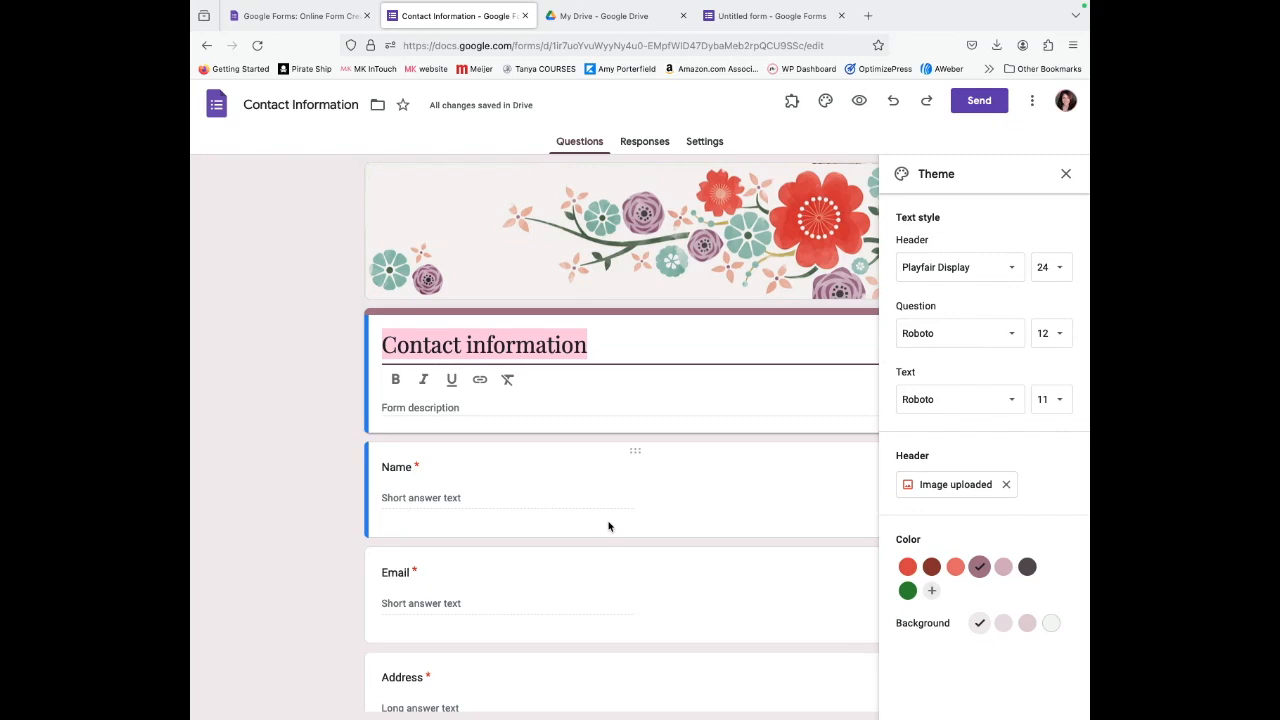
Title the form 'Welcome!', add a description inviting contact details for a free offer, and close Theme.
text(Welcome!)
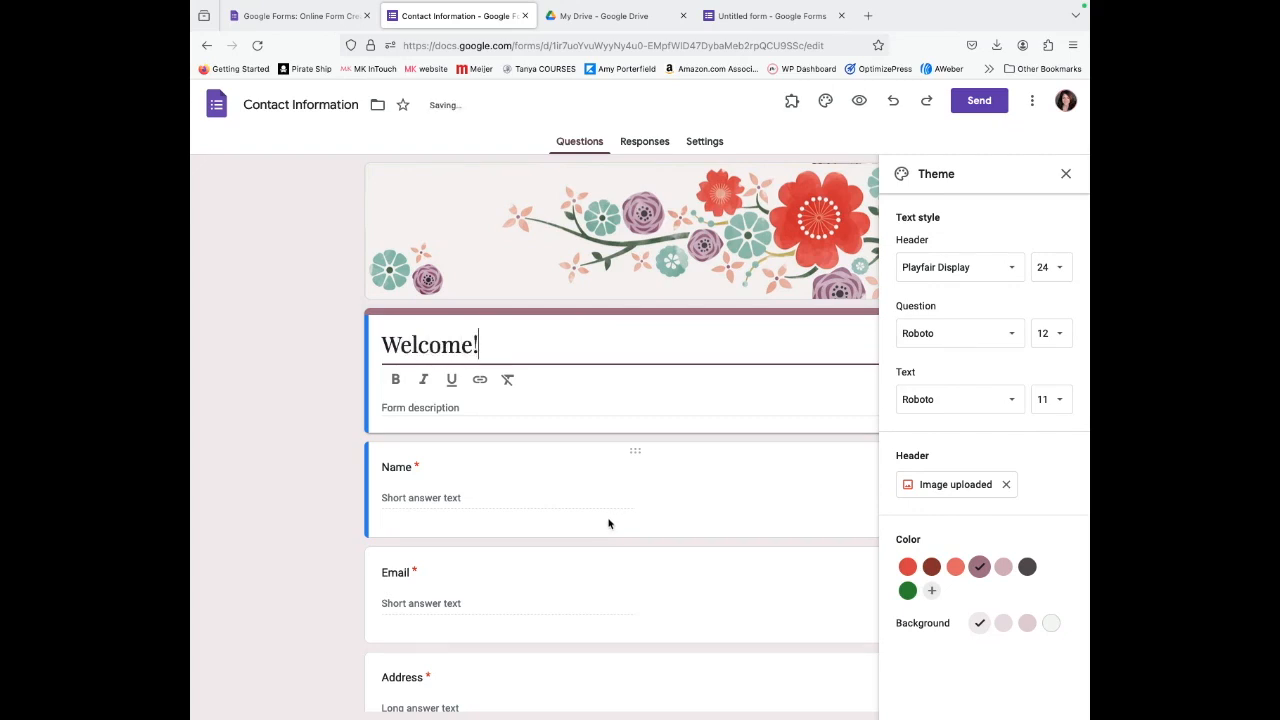
click(471, 407)
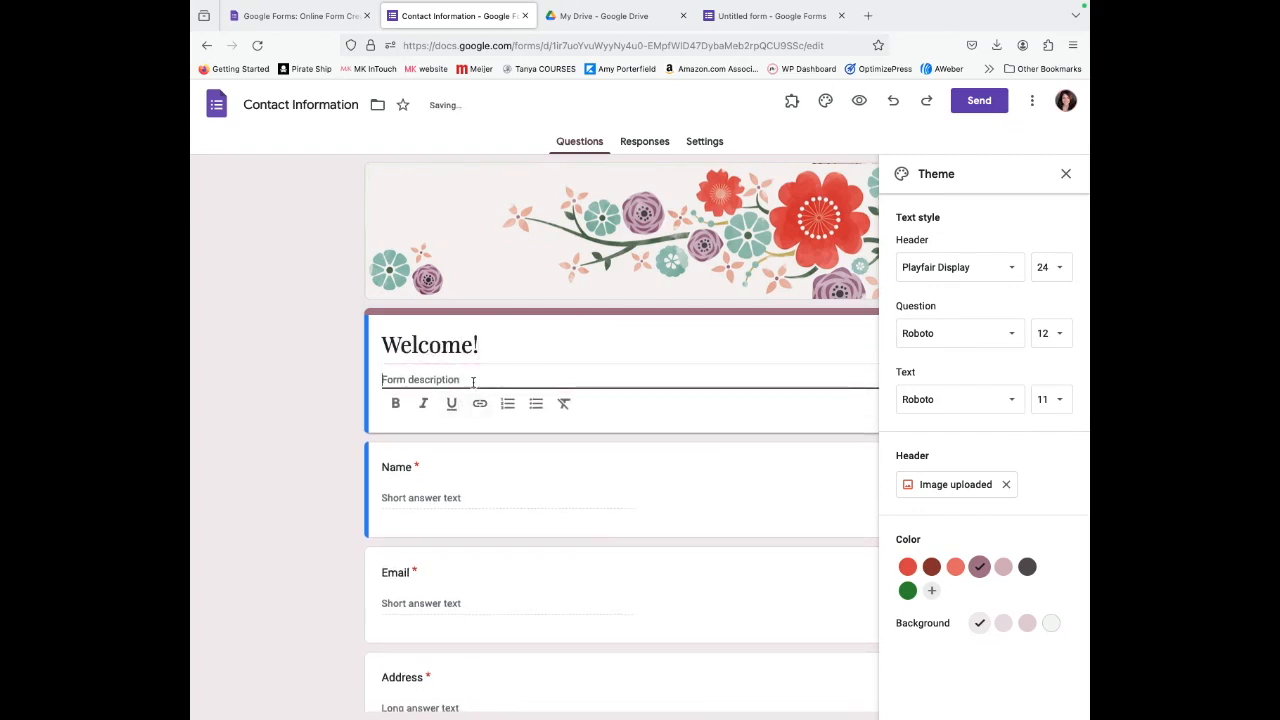
click(473, 382)
text(I can't wait t)
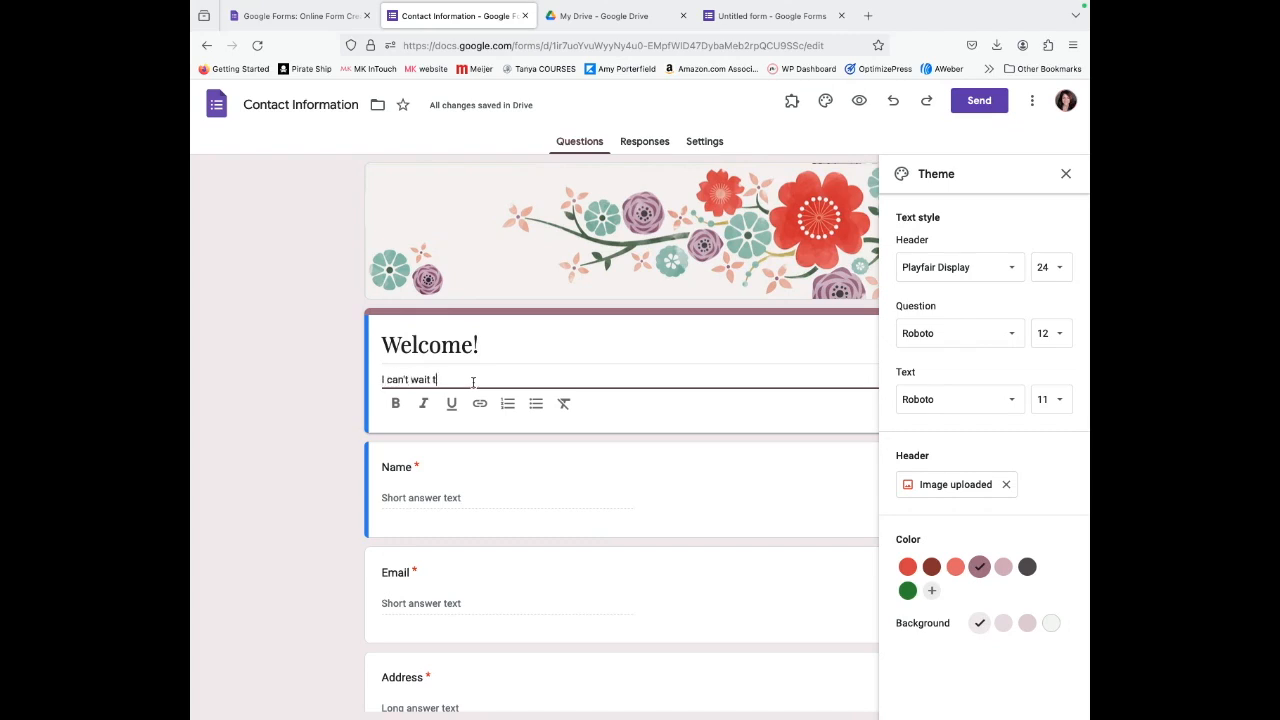
text(o het to know you! Fill out your contact detai)
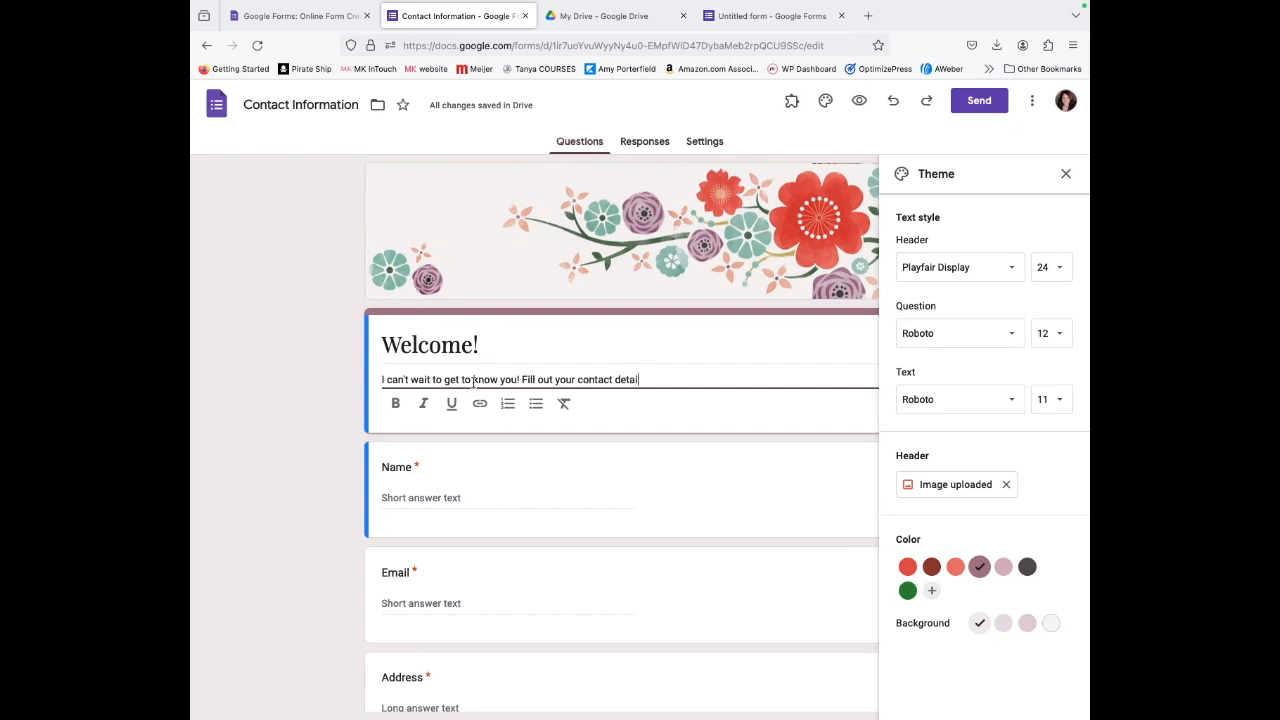
text(ls below and I'll send y)
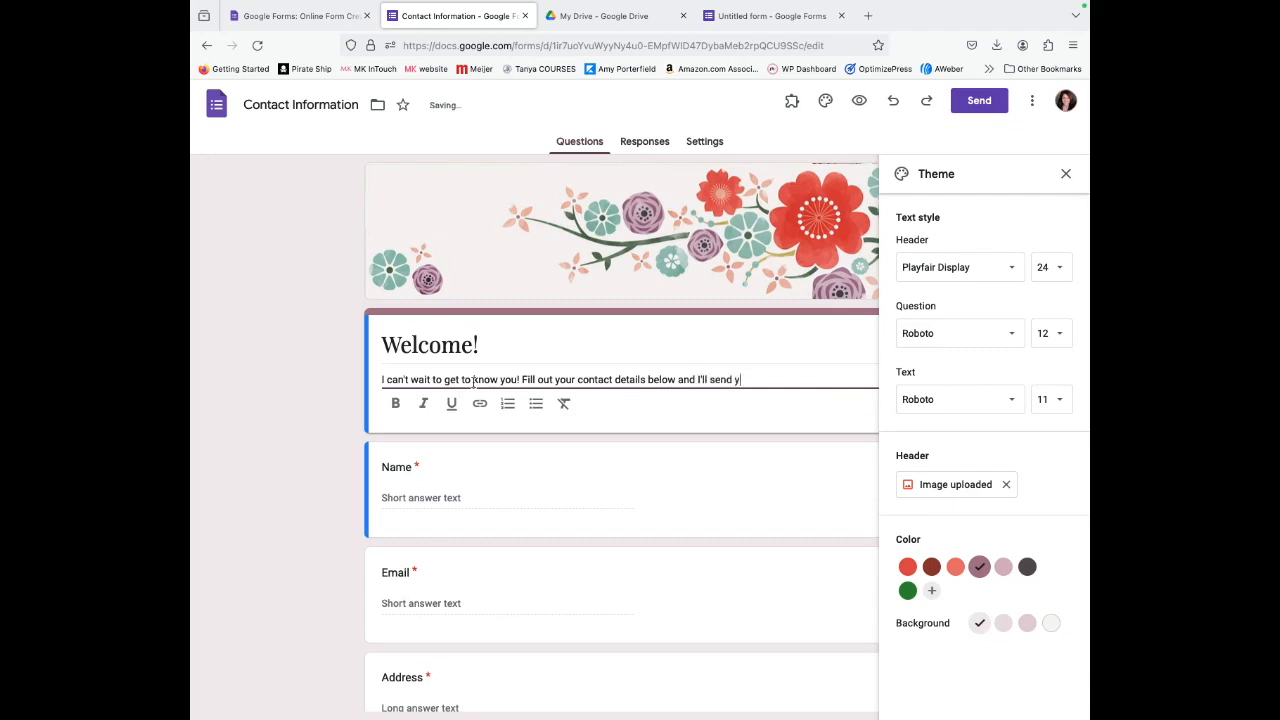
text(ou a welcome message with a free)
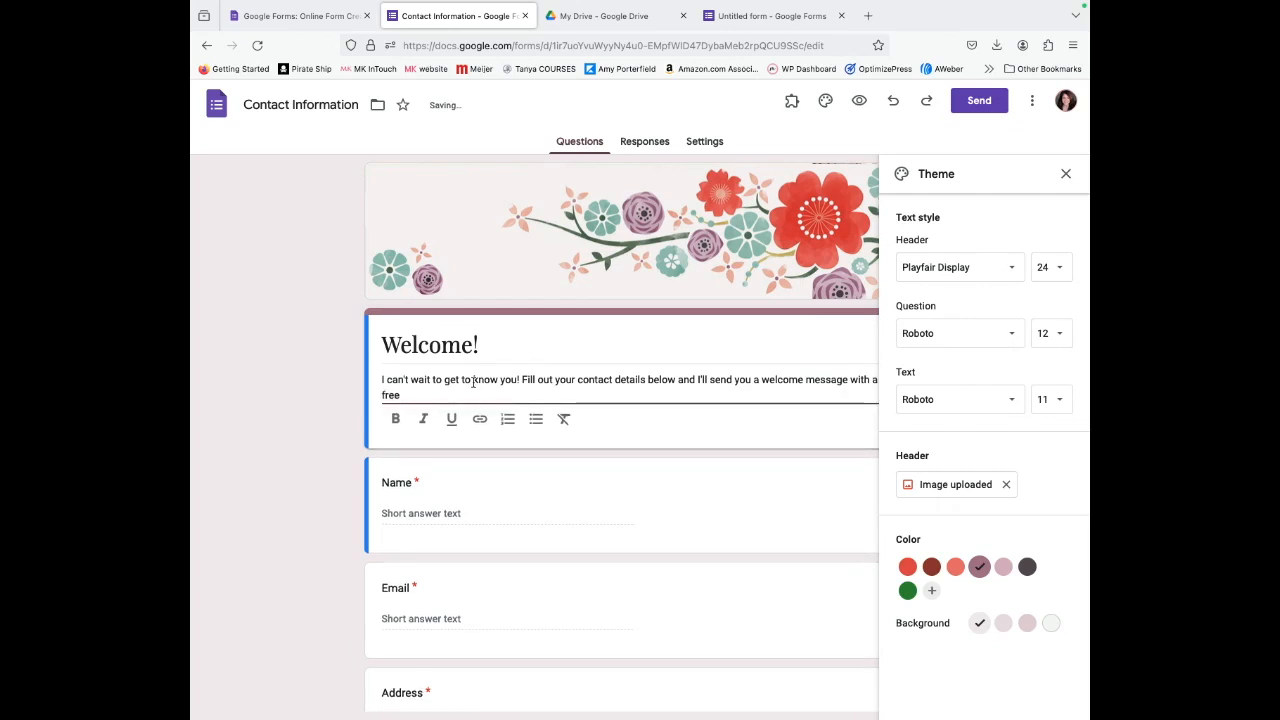
text( offer.)
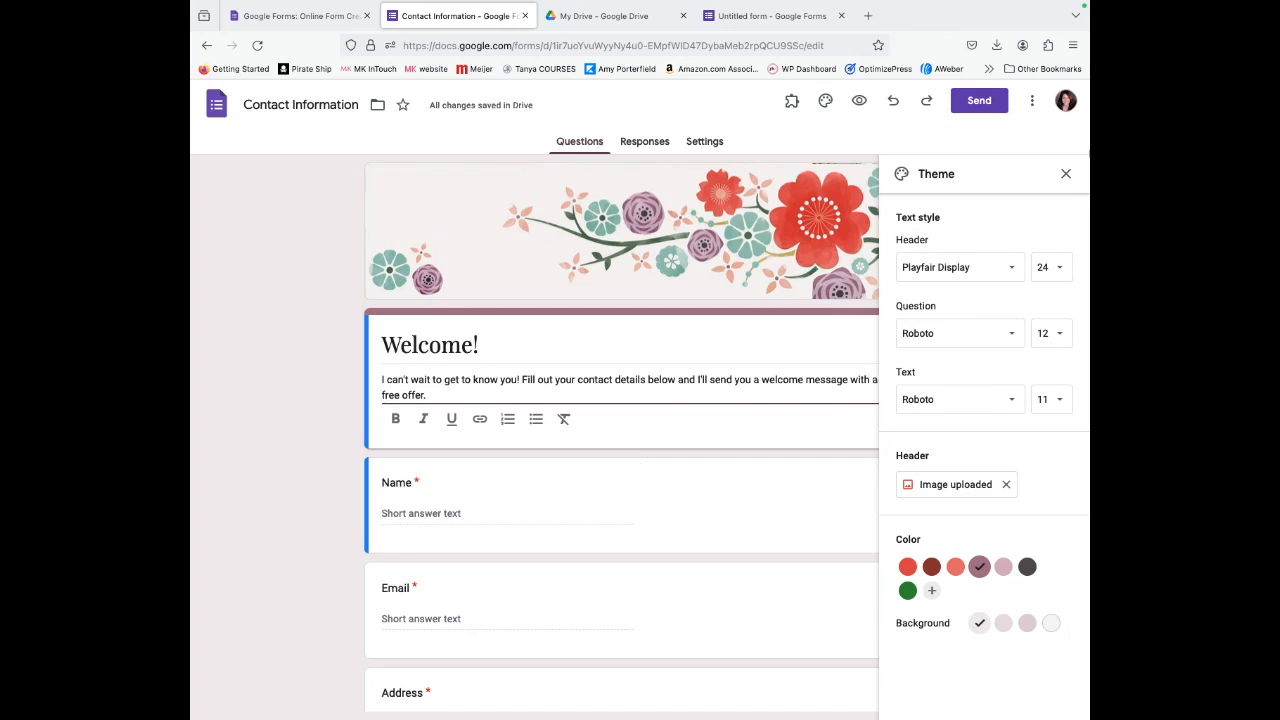
click(1066, 173)
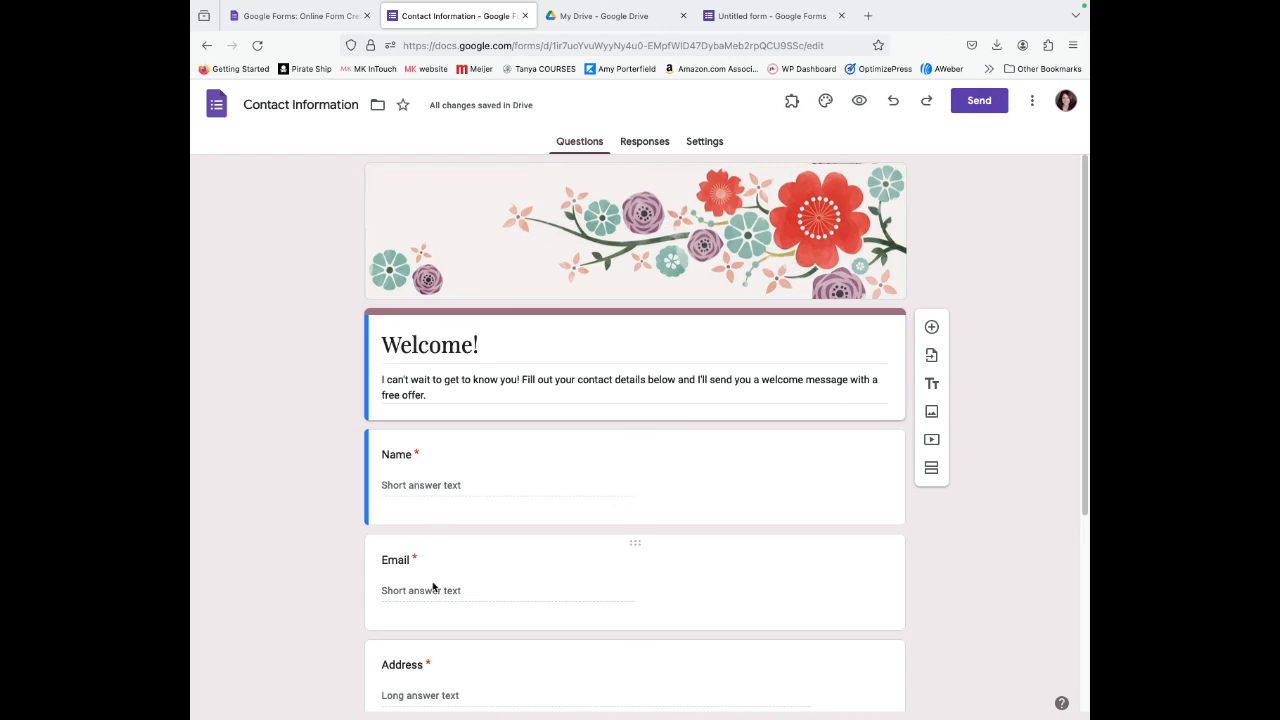
scroll(455, 595, down, 5)
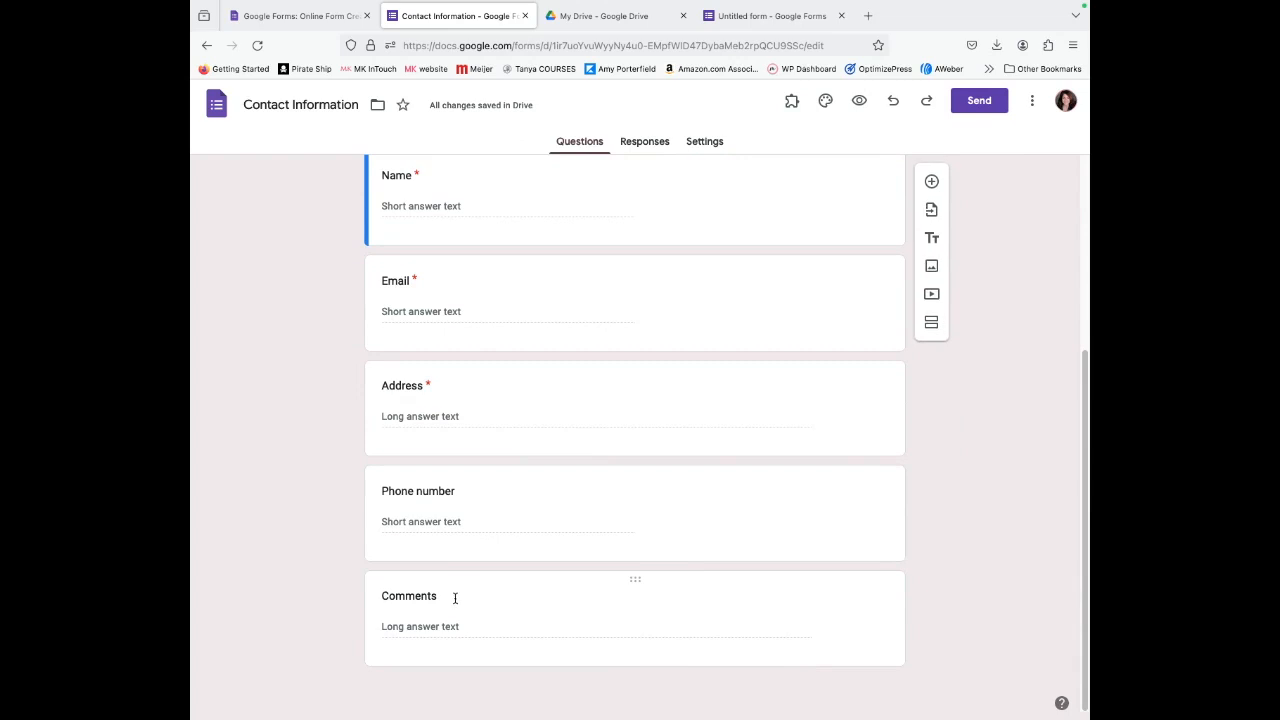
scroll(453, 598, up, 1)
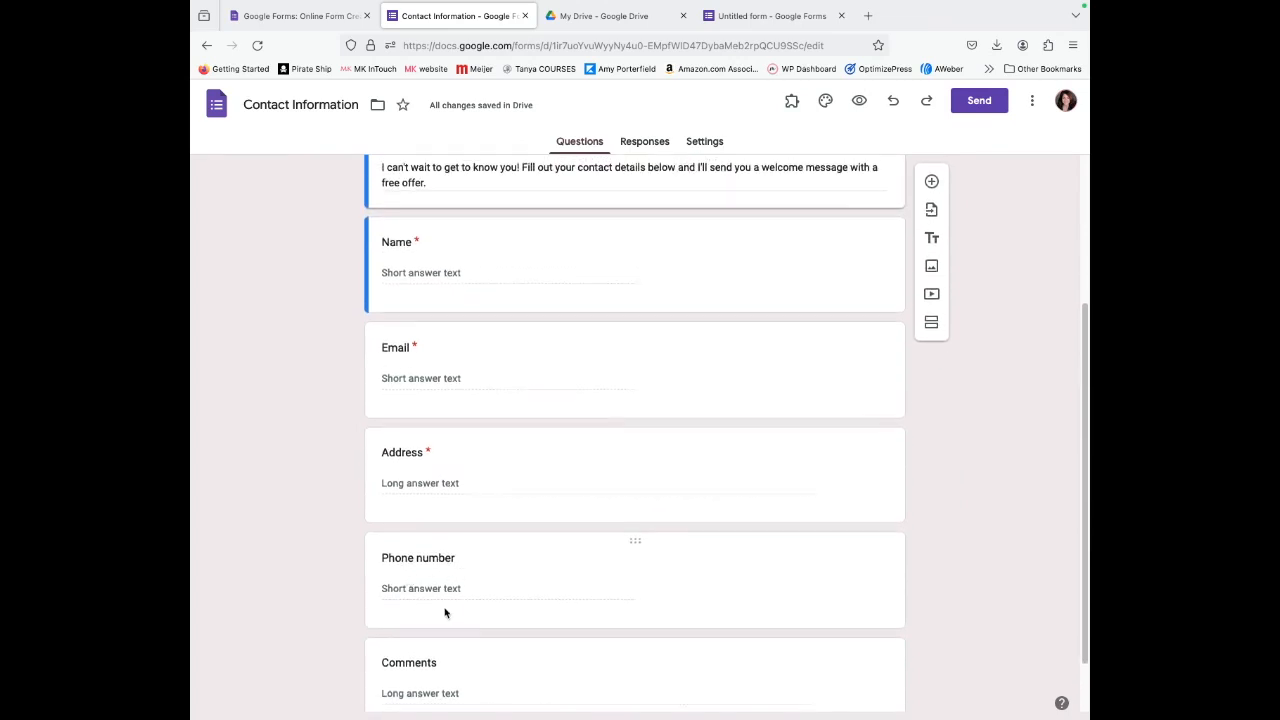
scroll(443, 608, up, 3)
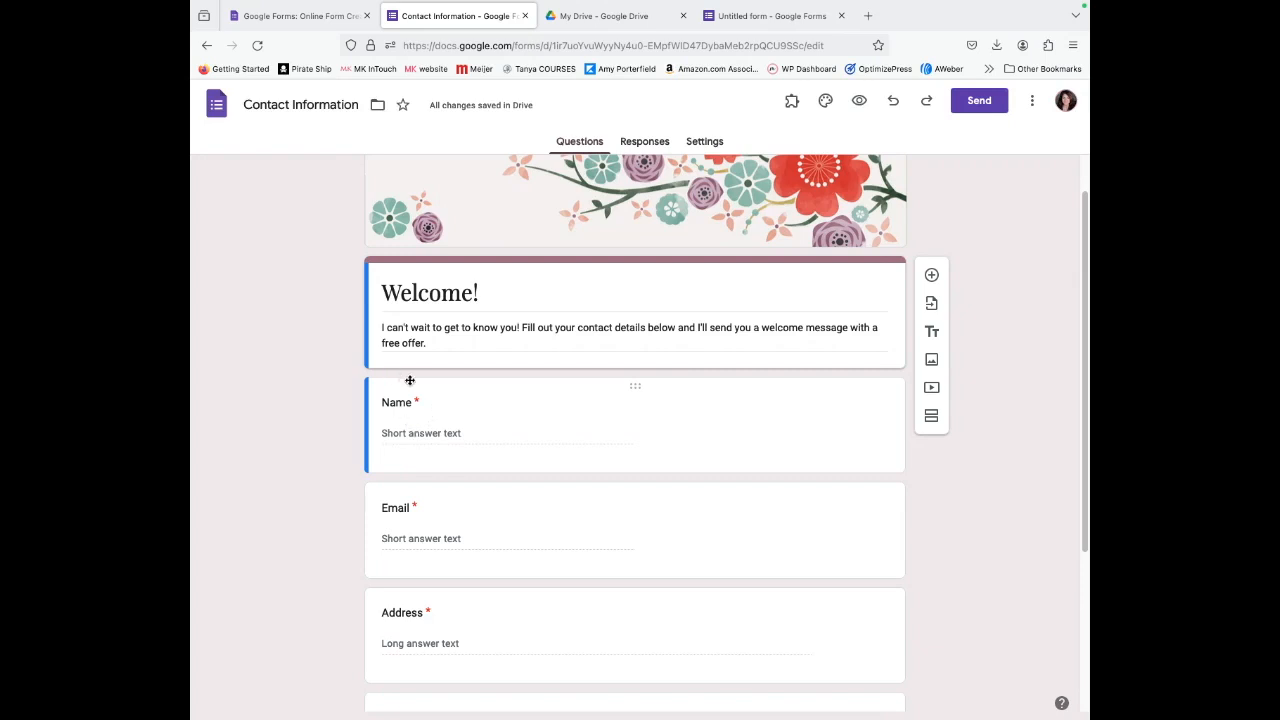
Rename the Name question to 'First Name'.
double_click(424, 405)
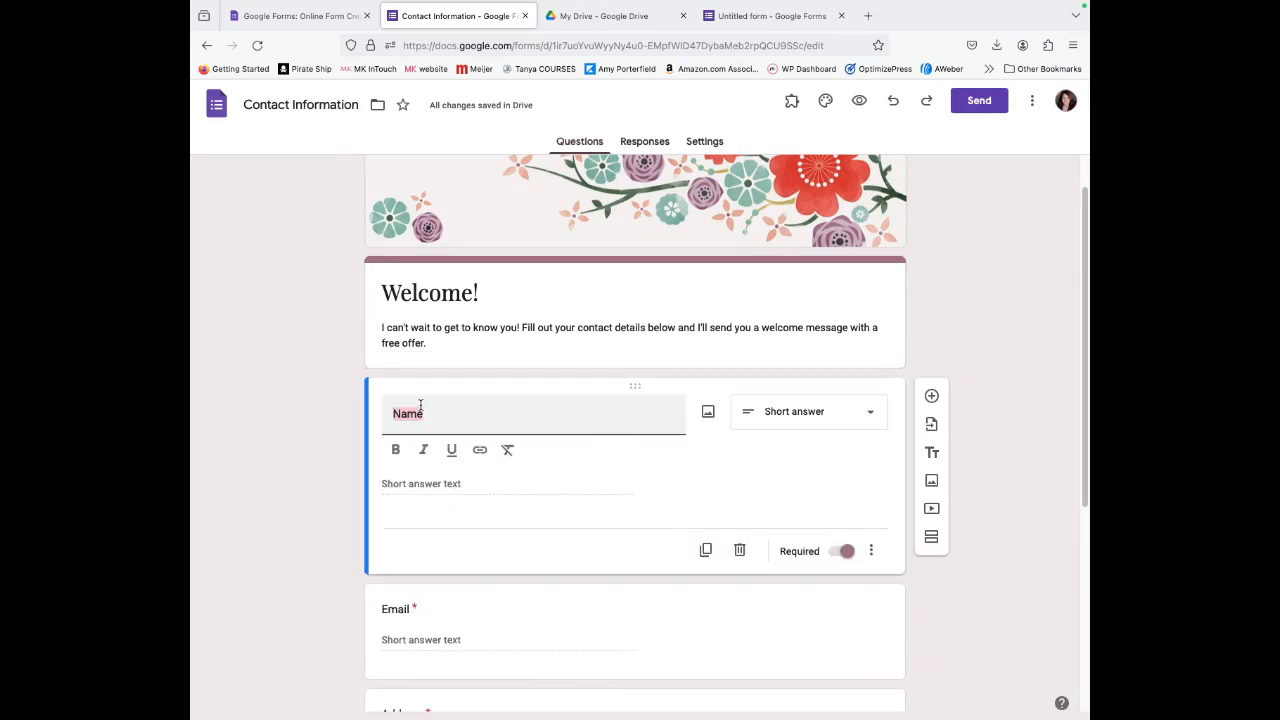
text(First)
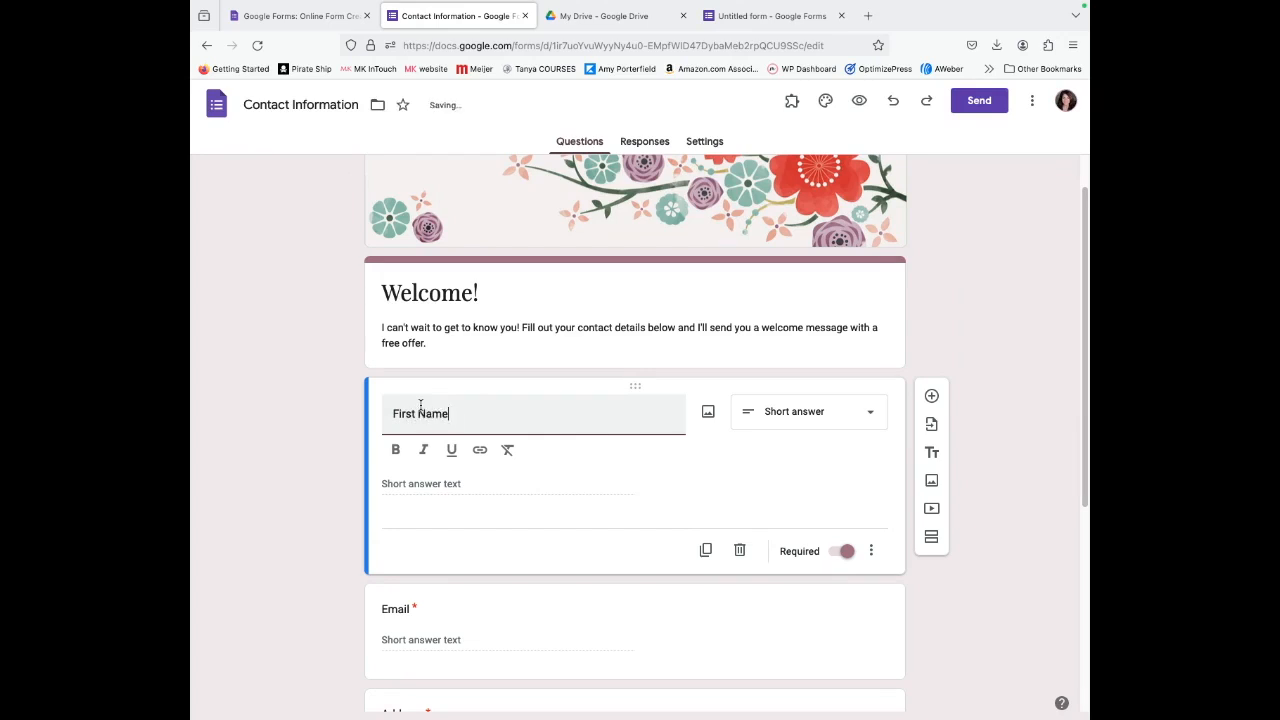
click(647, 466)
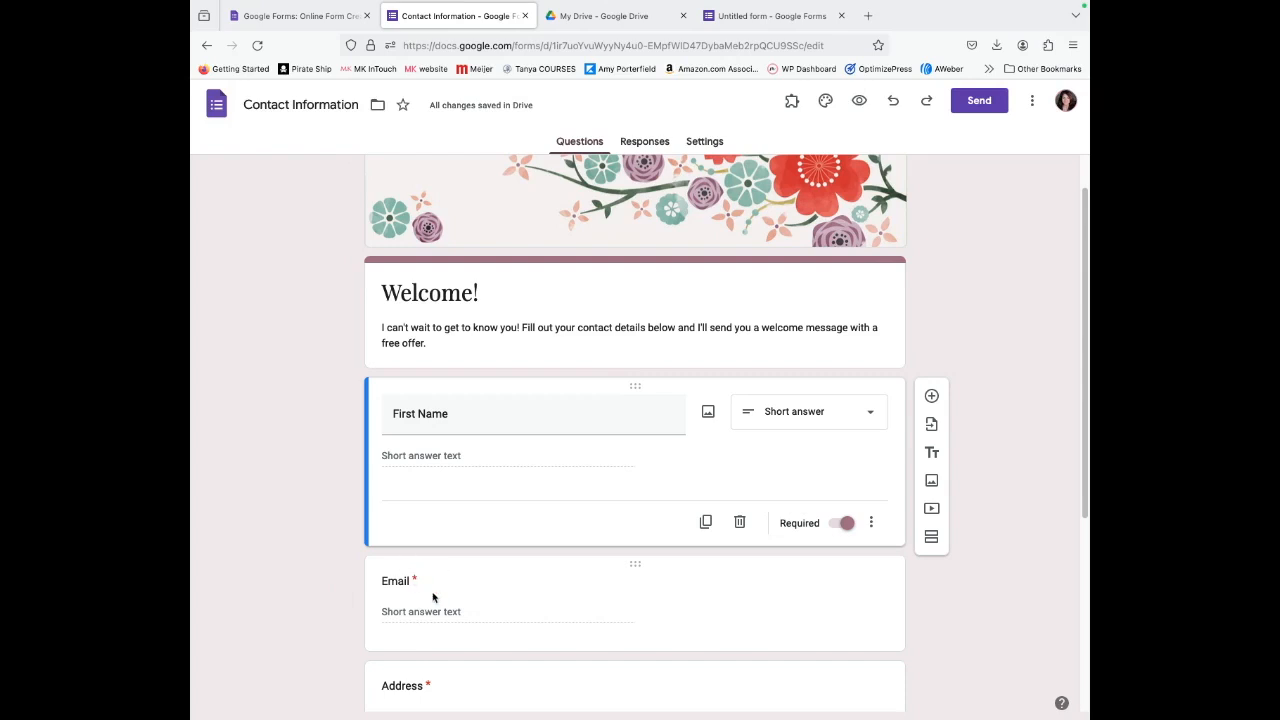
Delete the Address and Phone number questions, leaving Email and Comments.
scroll(523, 600, down, 1)
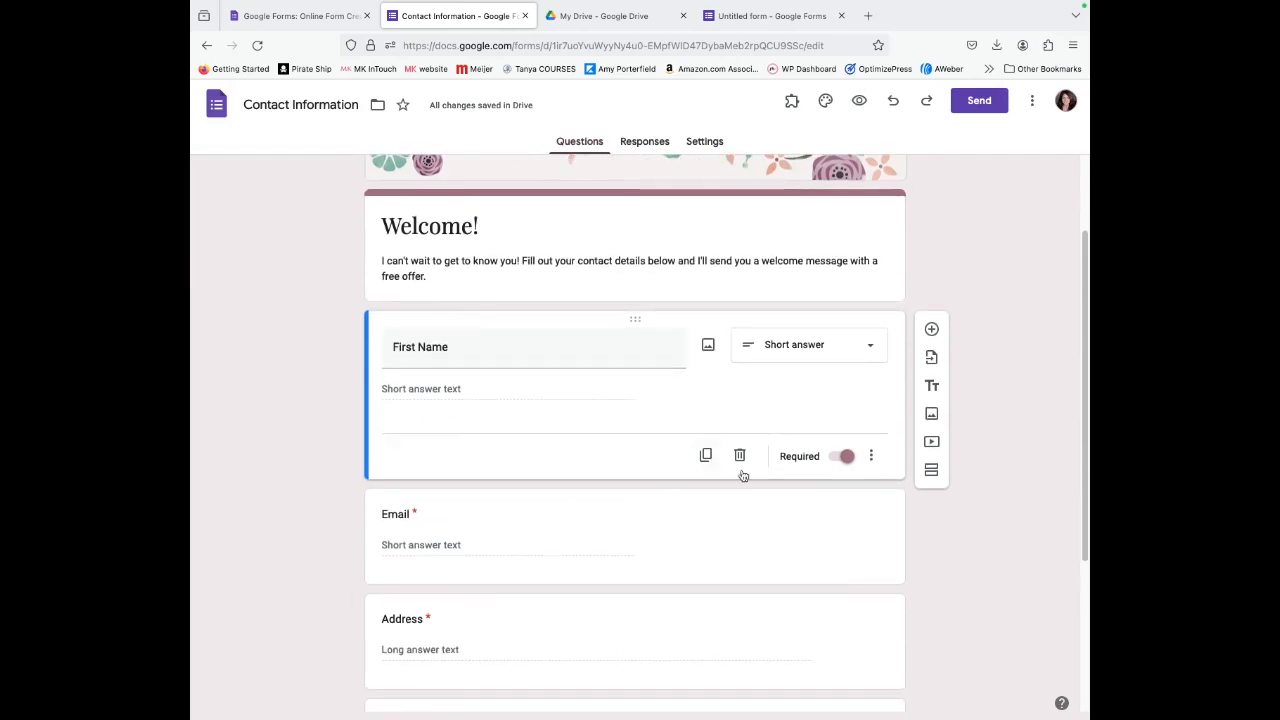
click(818, 545)
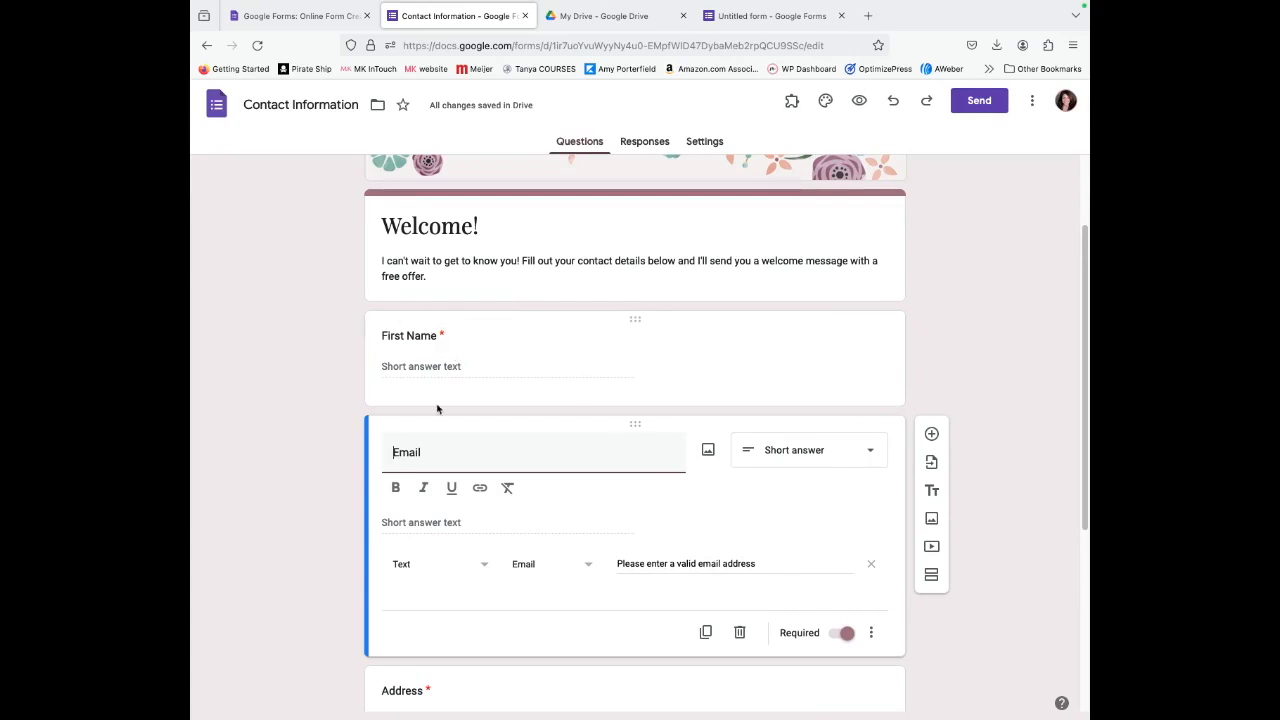
click(785, 683)
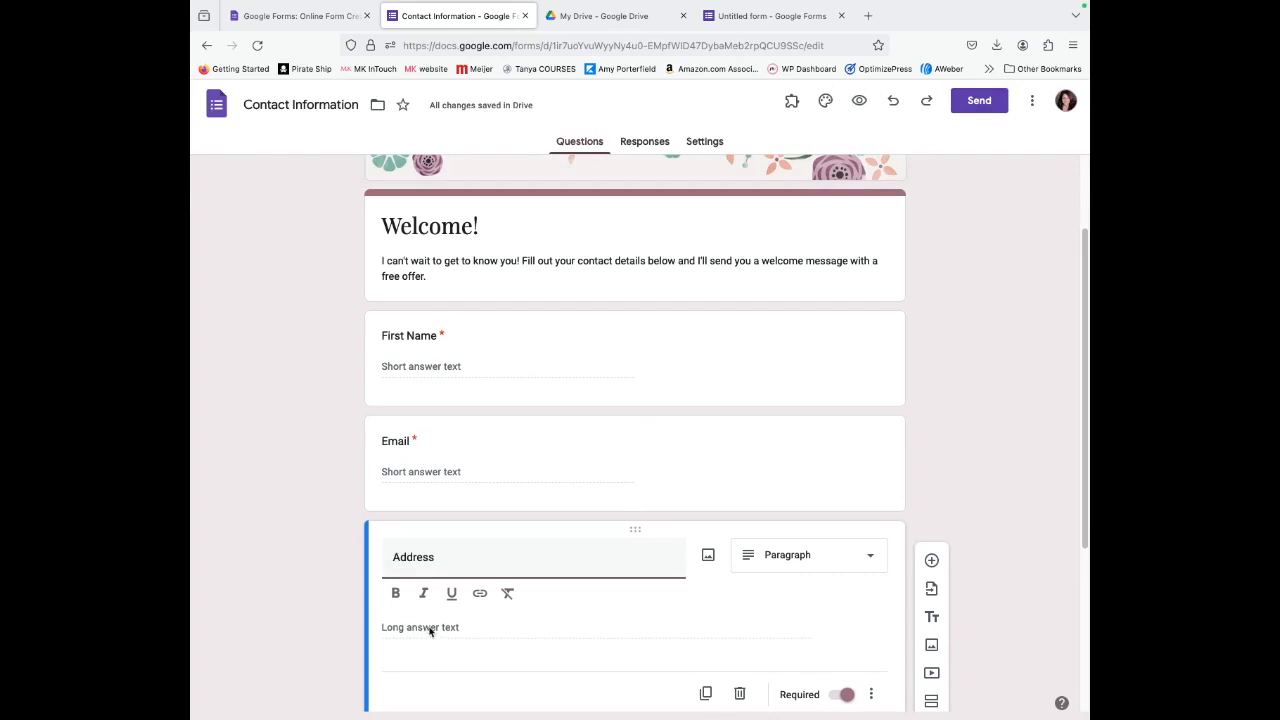
scroll(429, 629, down, 2)
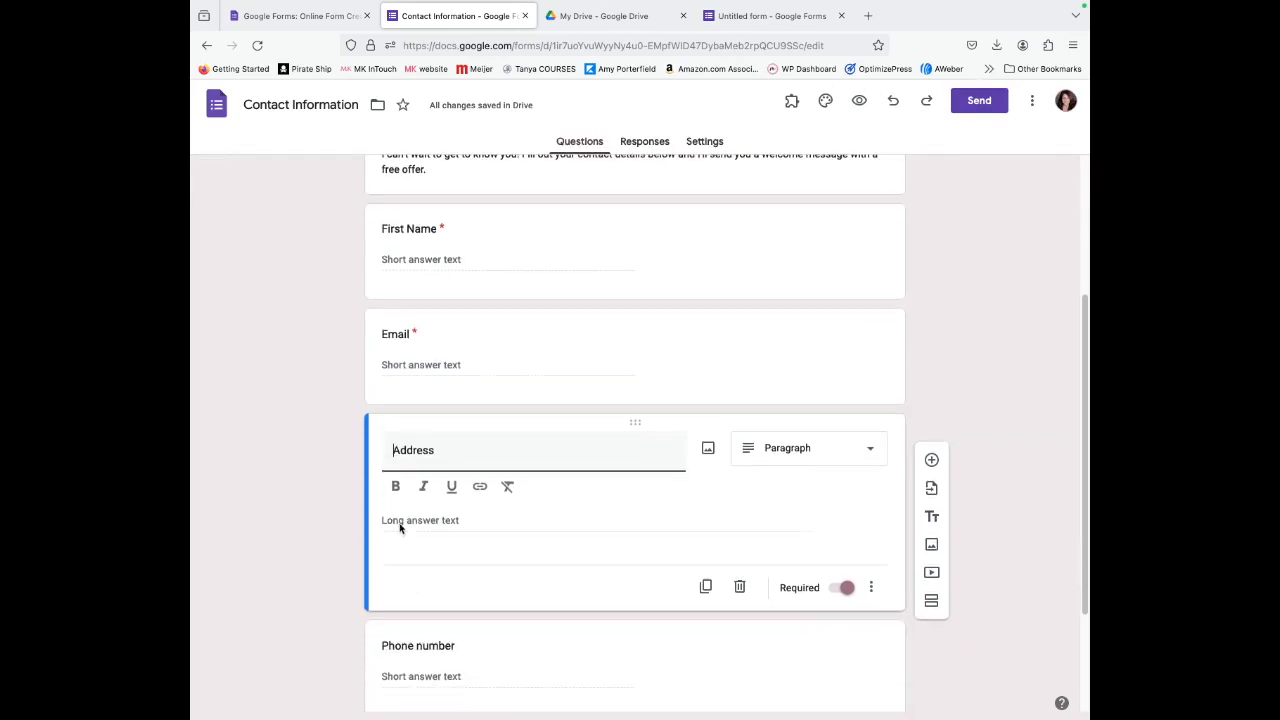
click(740, 588)
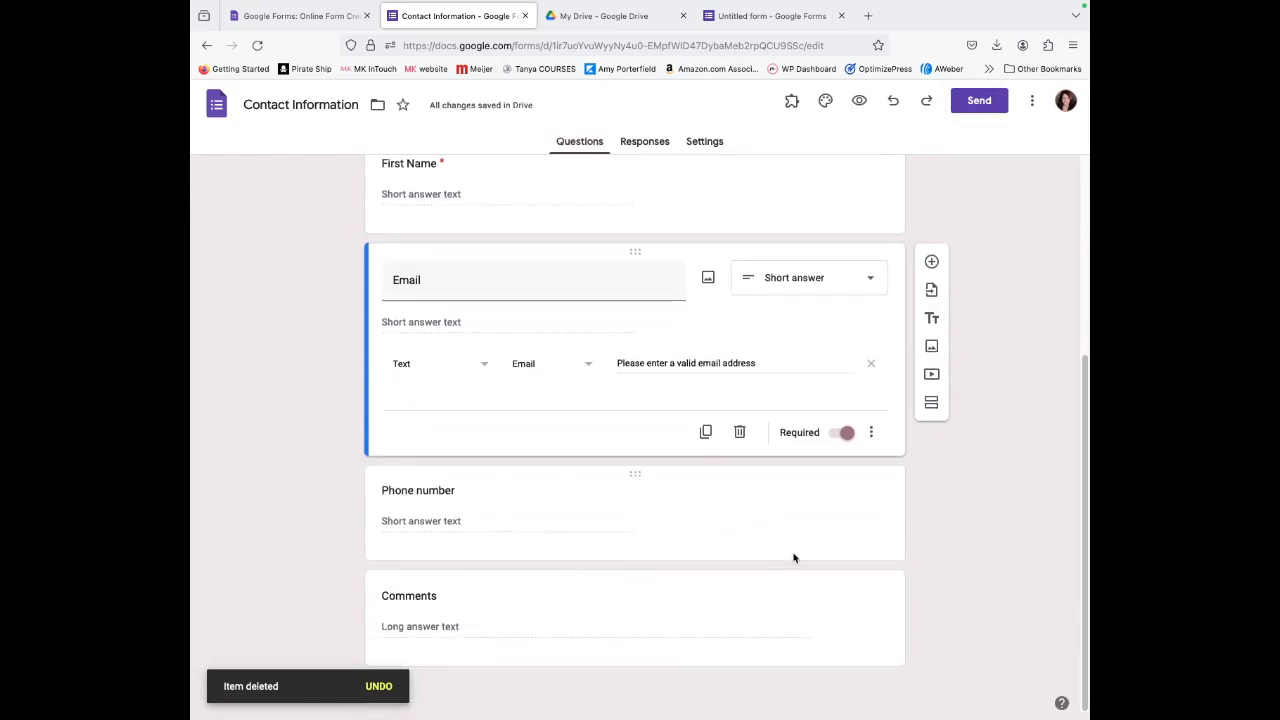
click(735, 525)
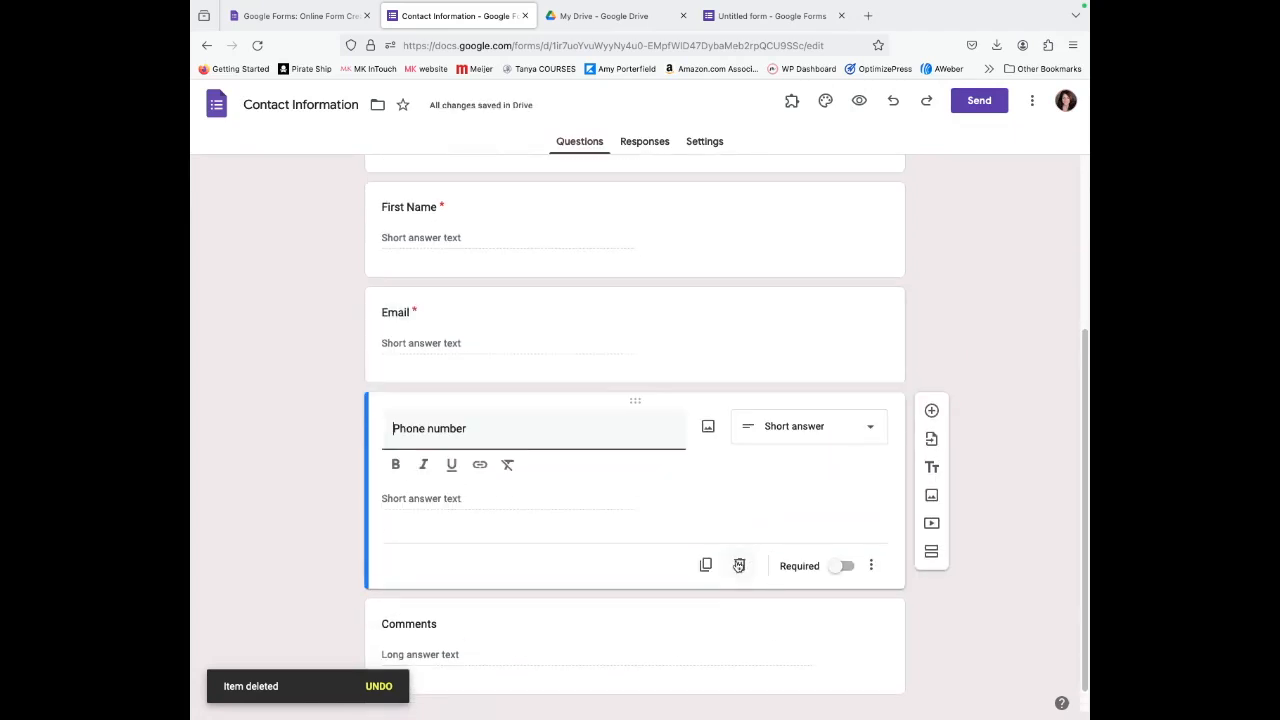
click(739, 565)
click(671, 614)
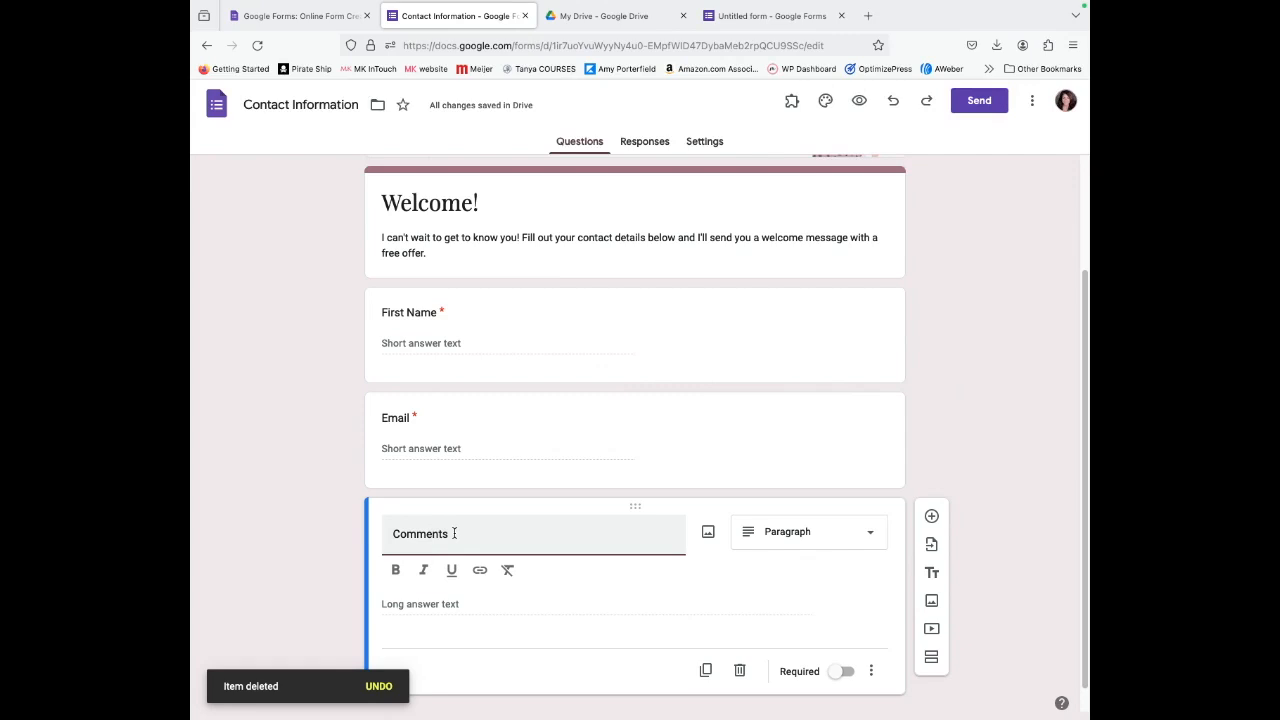
Reword the Comments question title to 'If you have any questions for me, post them here:'.
text(If you)
drag(481, 534, 421, 534)
text(have any questi)
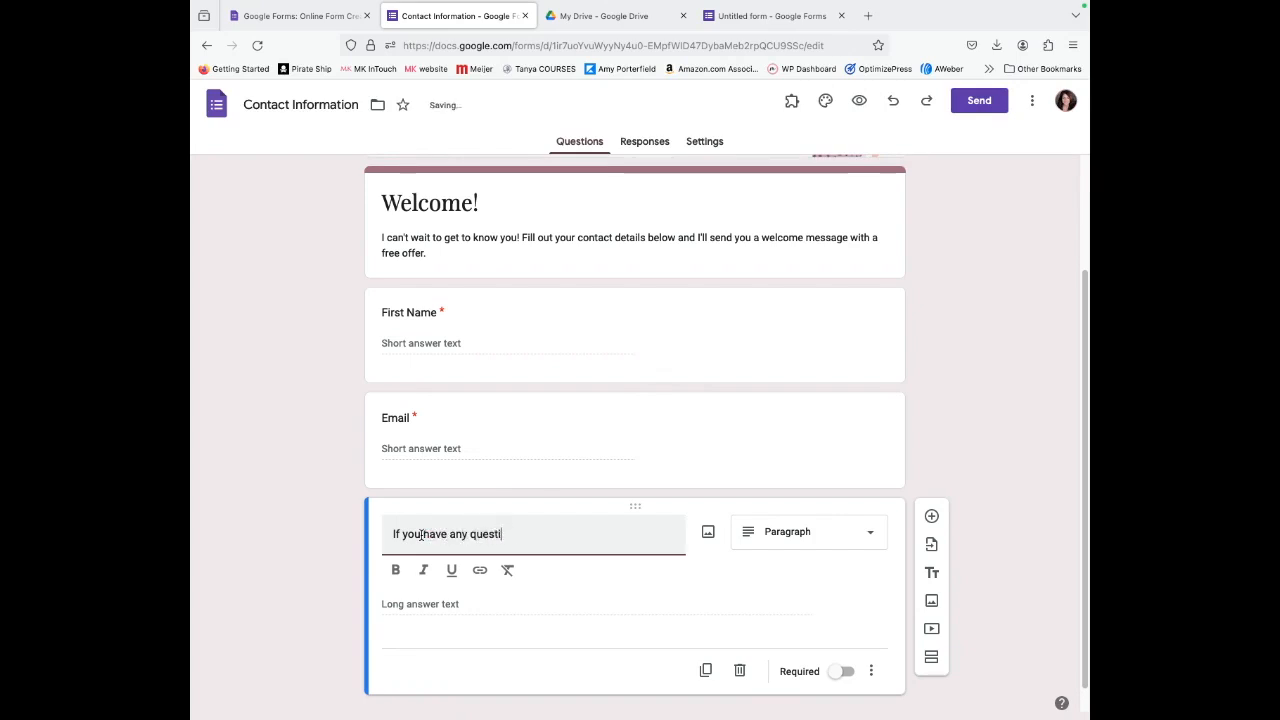
text(ons for me, post them her)
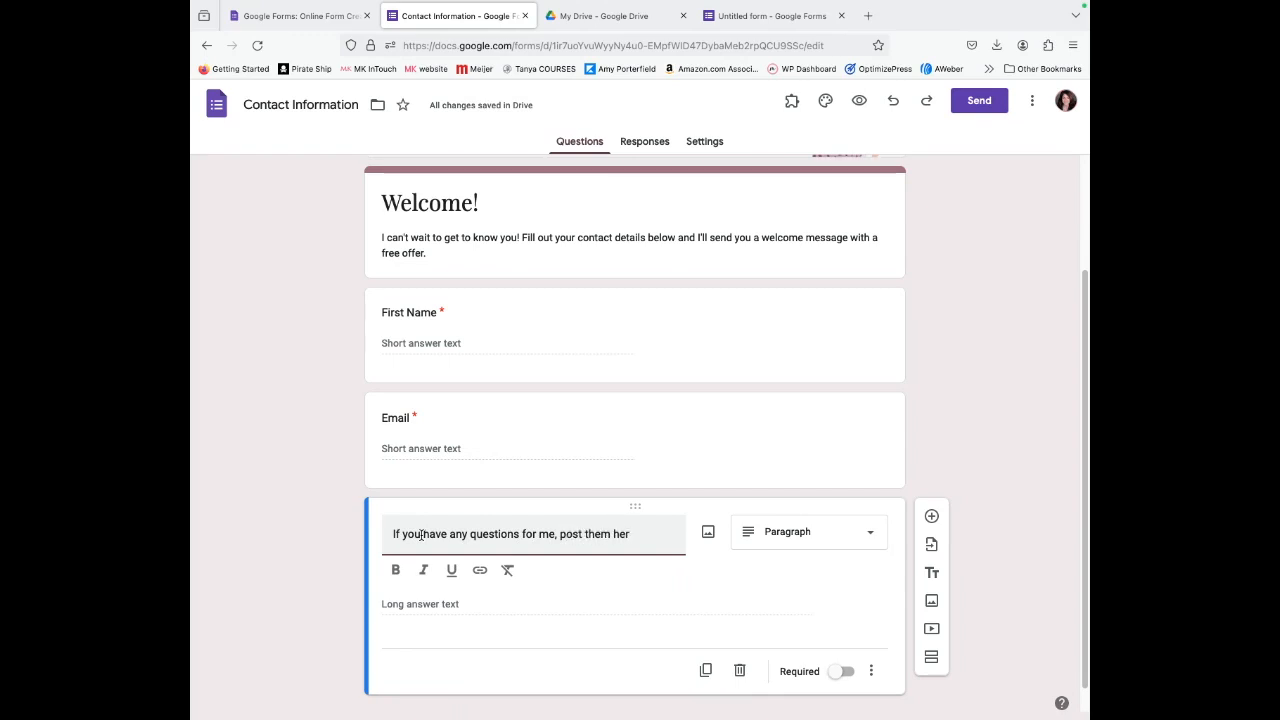
text(e:)
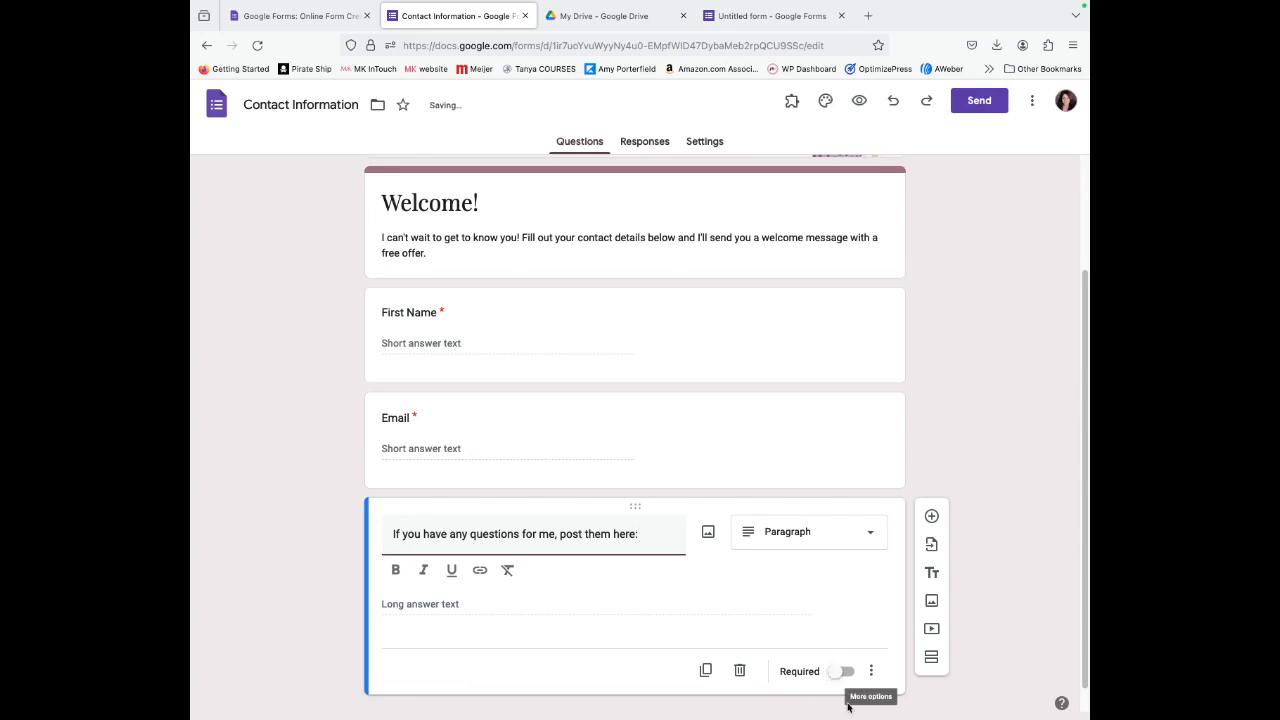
click(1021, 656)
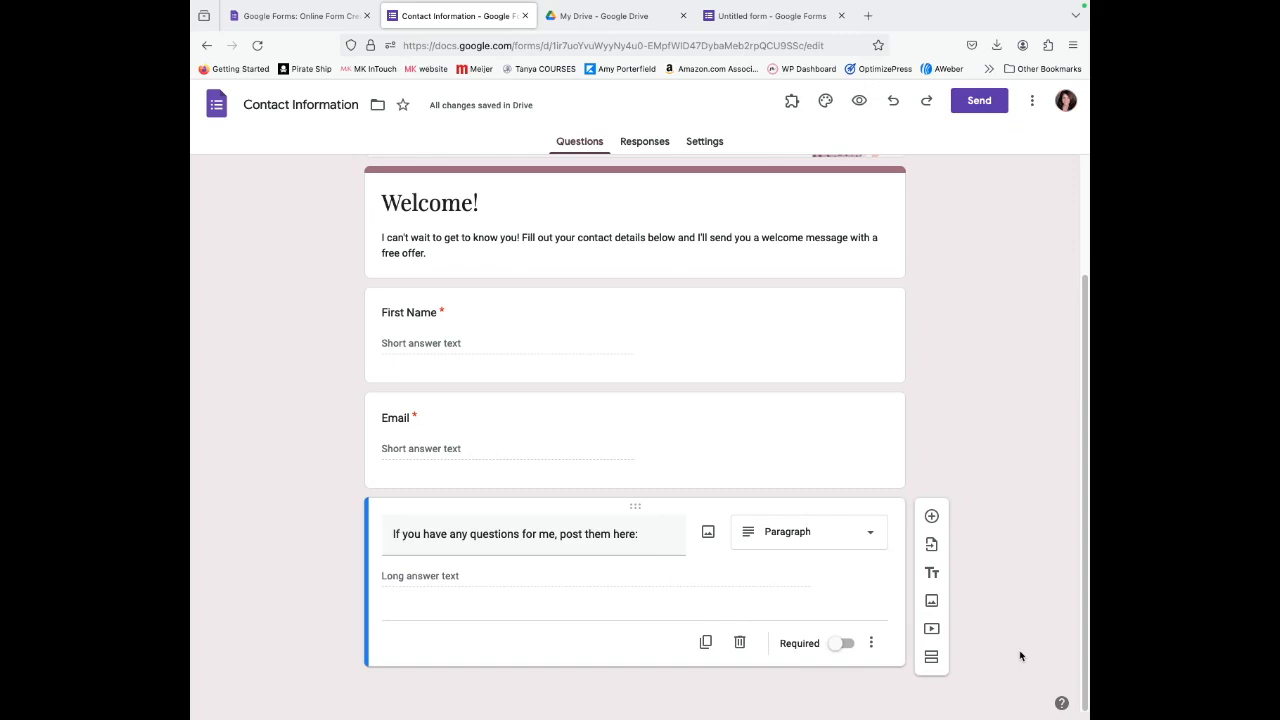
scroll(945, 620, up, 3)
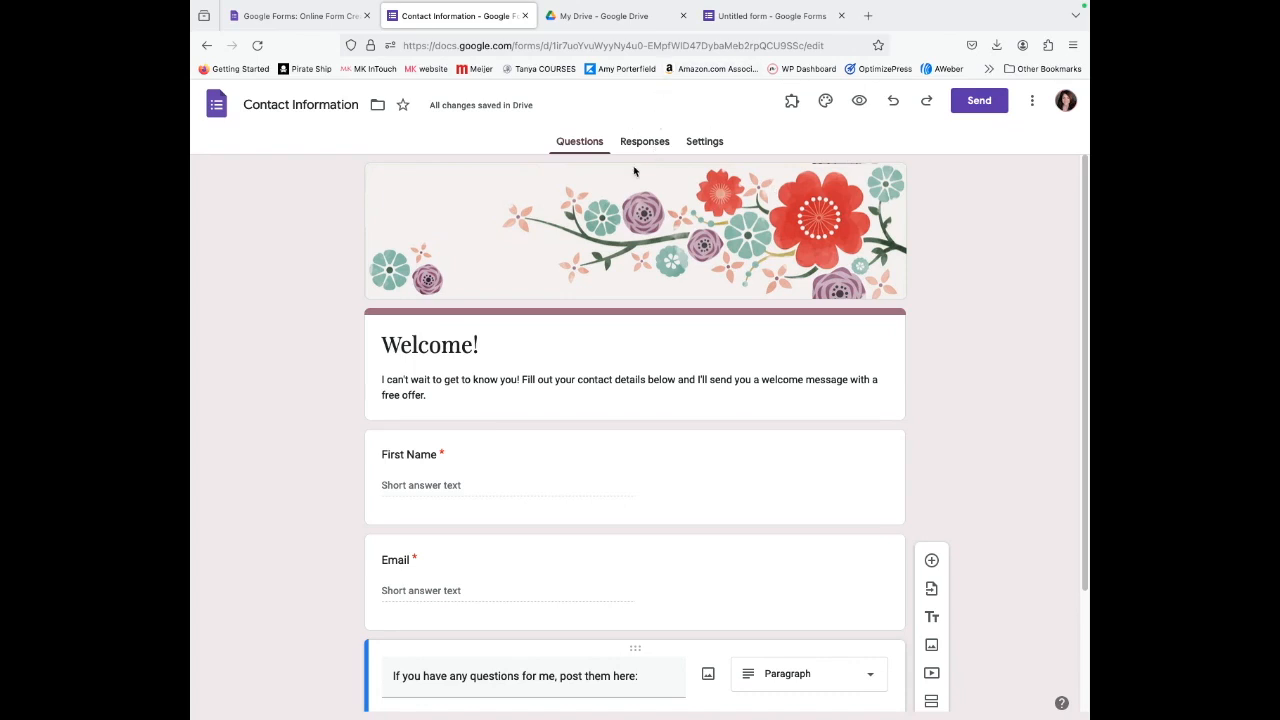
Check that the Responses tab shows 0 responses, then go to the form's Settings.
click(645, 142)
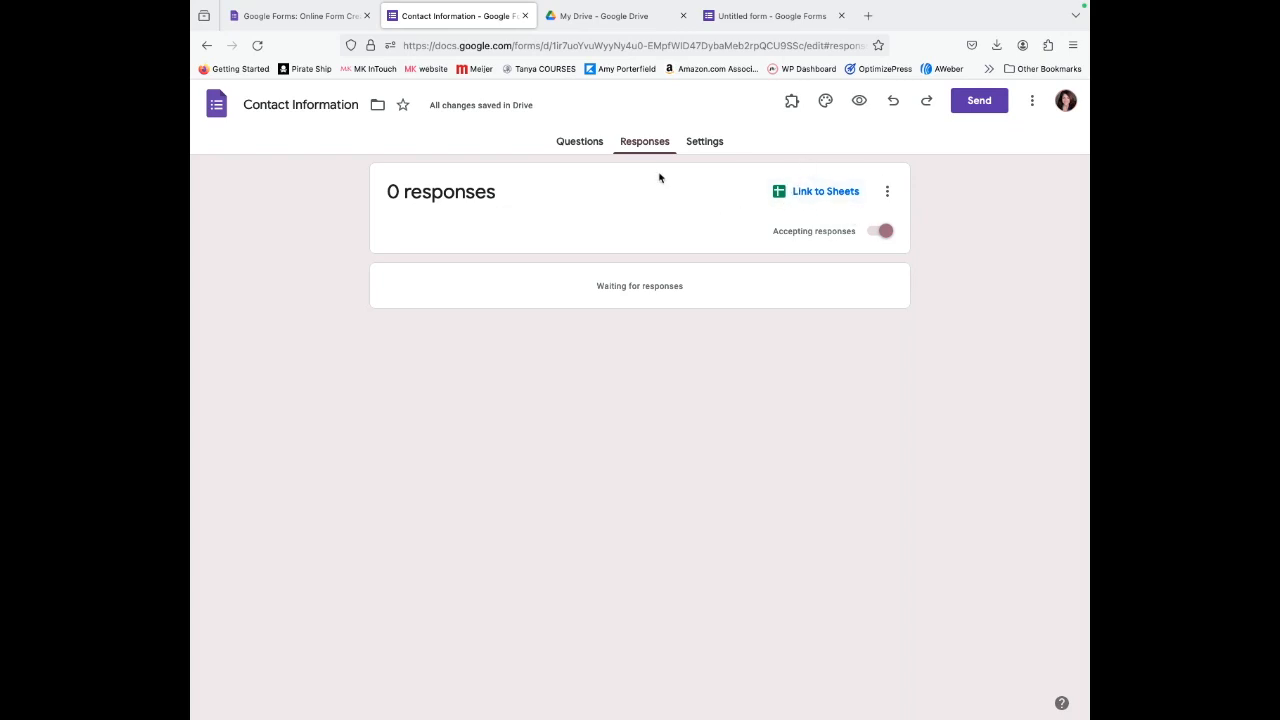
click(704, 143)
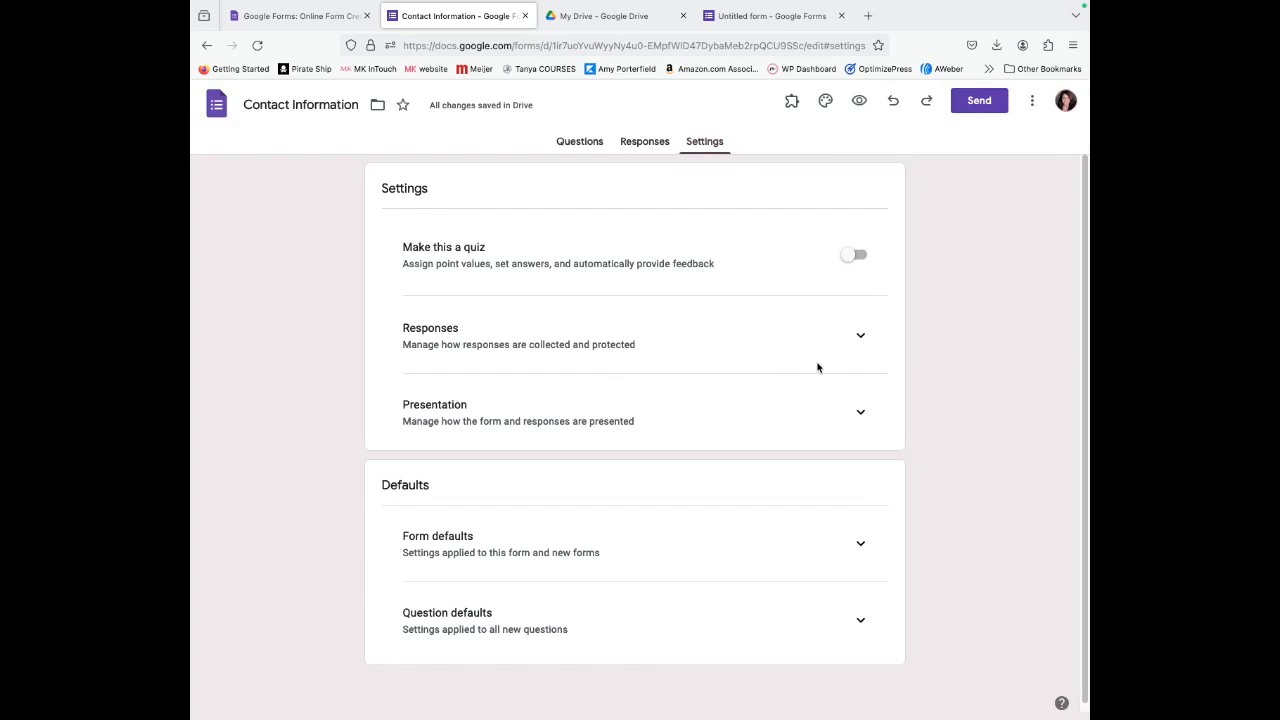
Switch off Allow response editing and expand the Presentation settings.
click(860, 338)
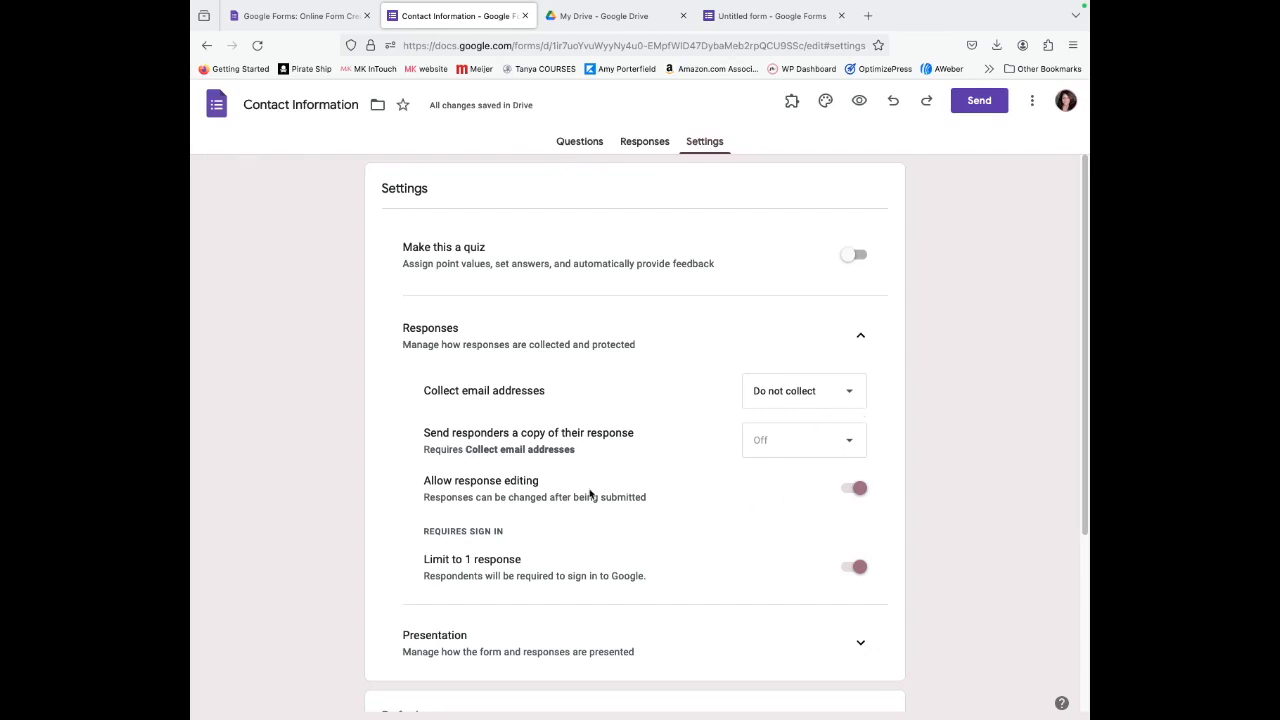
click(858, 491)
scroll(766, 620, down, 2)
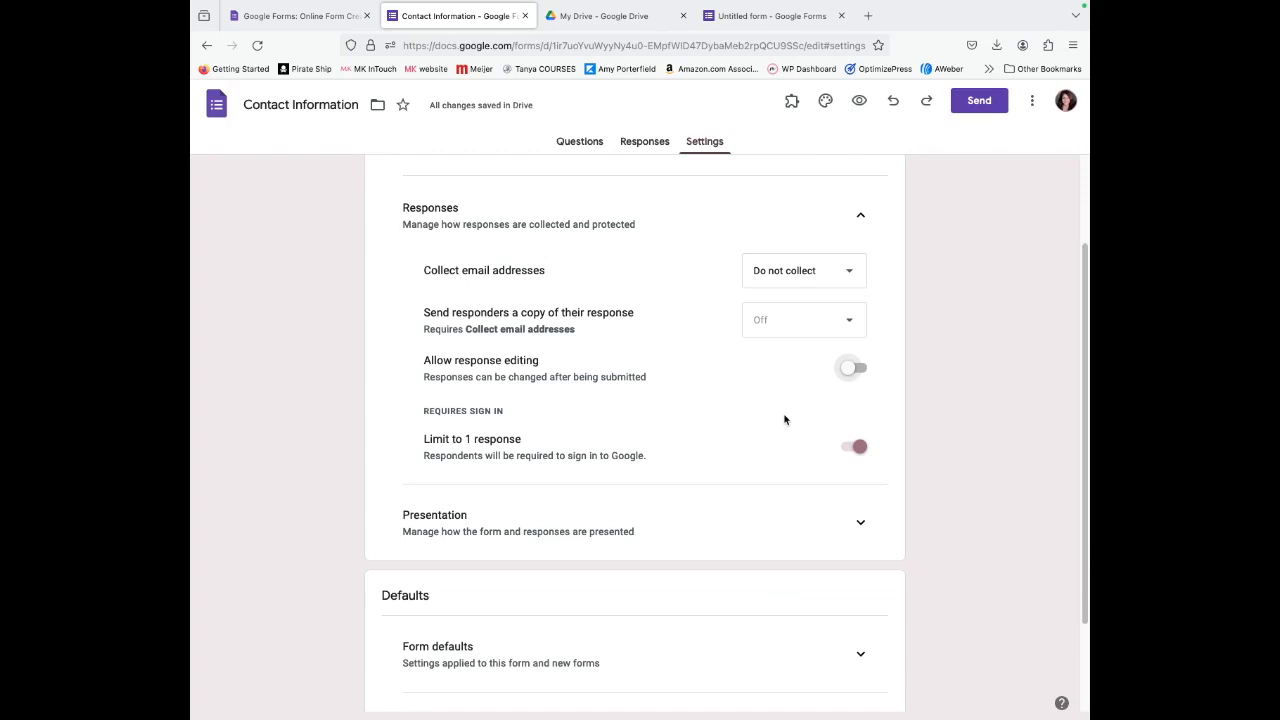
click(860, 525)
scroll(670, 609, down, 3)
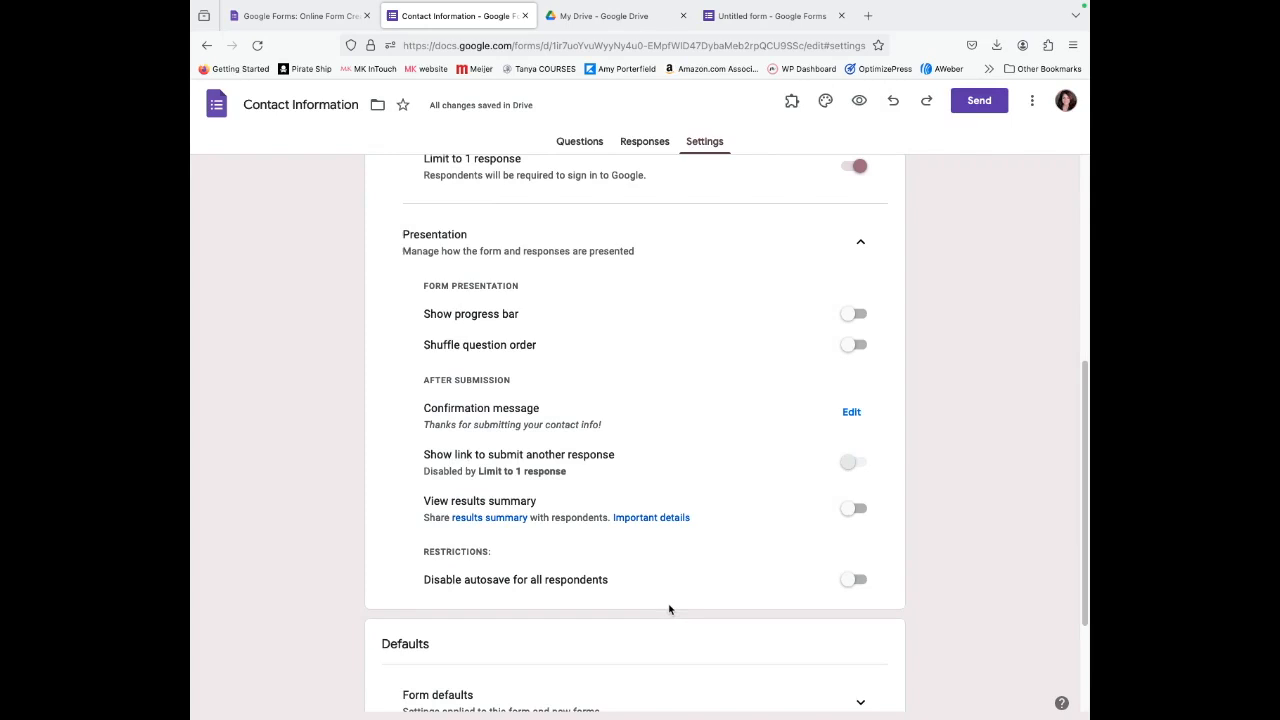
click(853, 413)
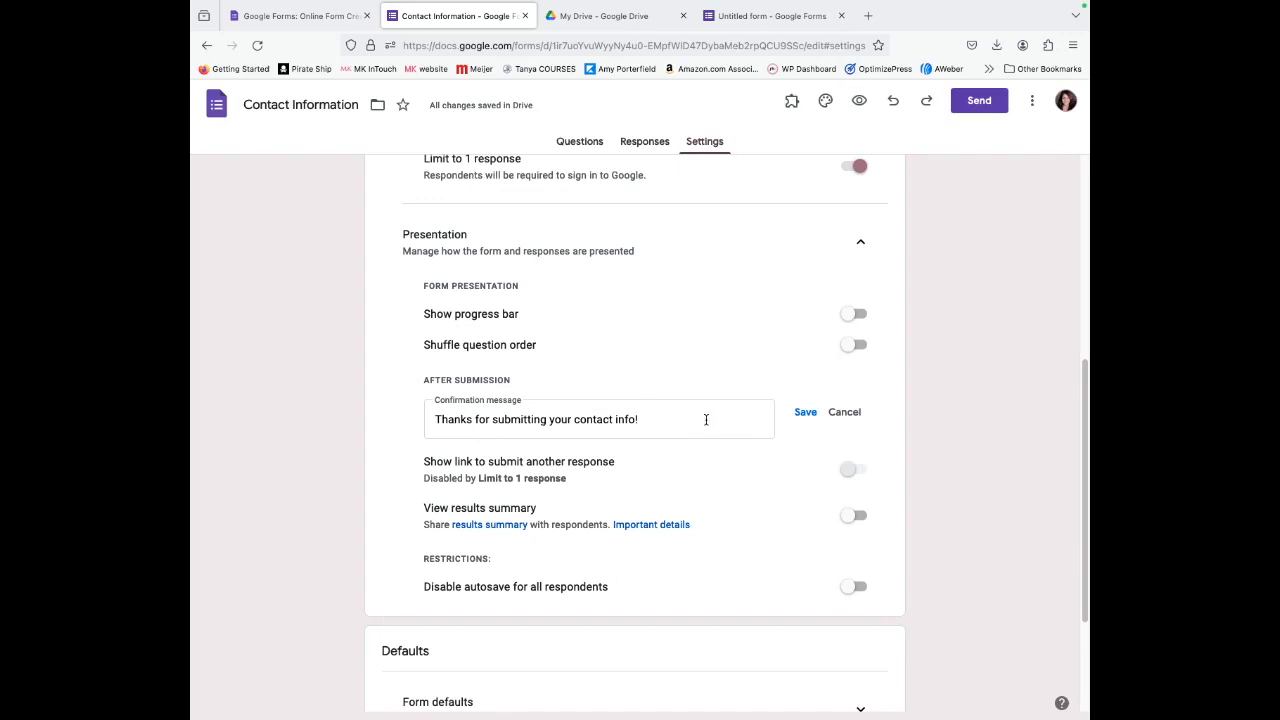
scroll(728, 556, down, 3)
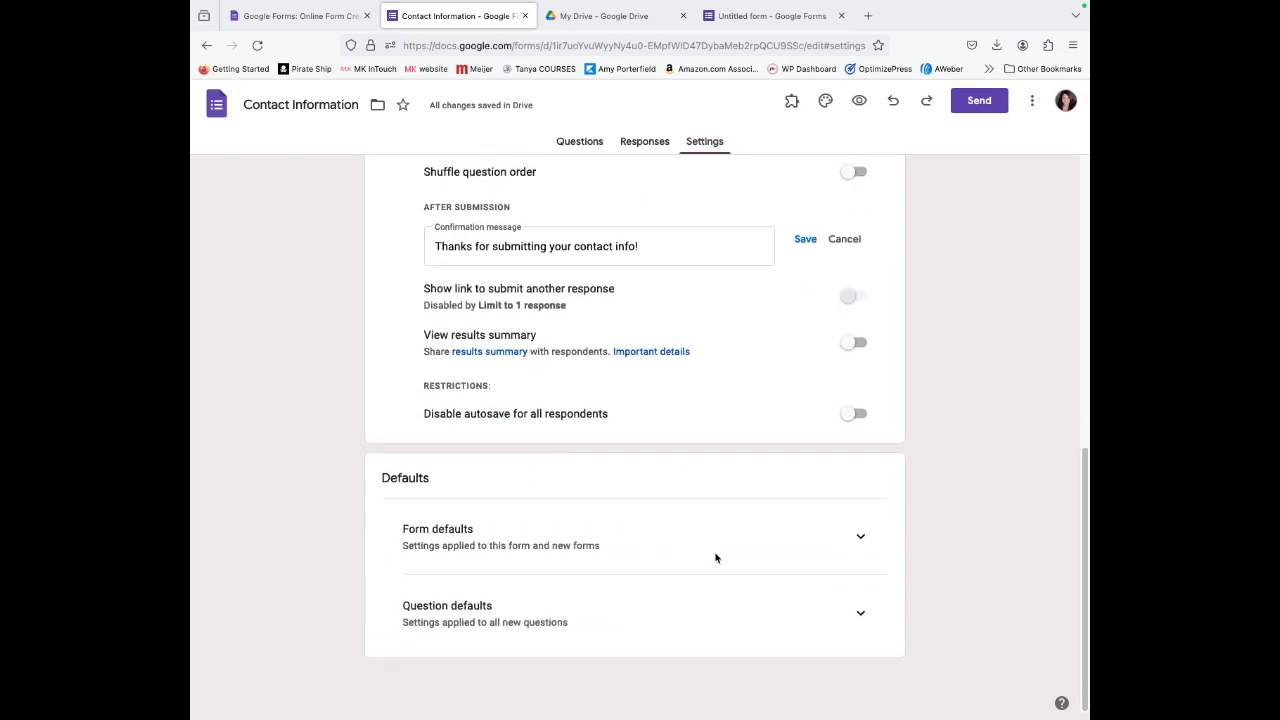
click(860, 536)
scroll(777, 588, down, 1)
scroll(776, 588, up, 10)
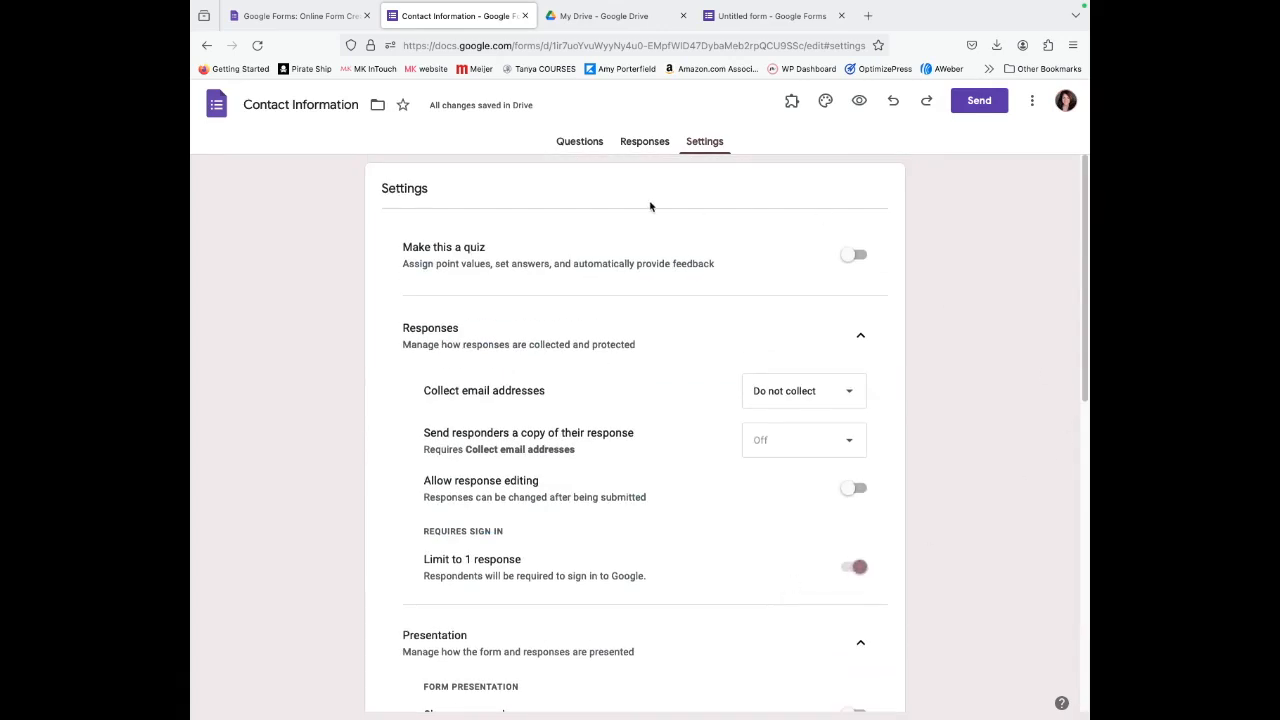
Preview the form and enter a test first name and e-mail address.
click(580, 142)
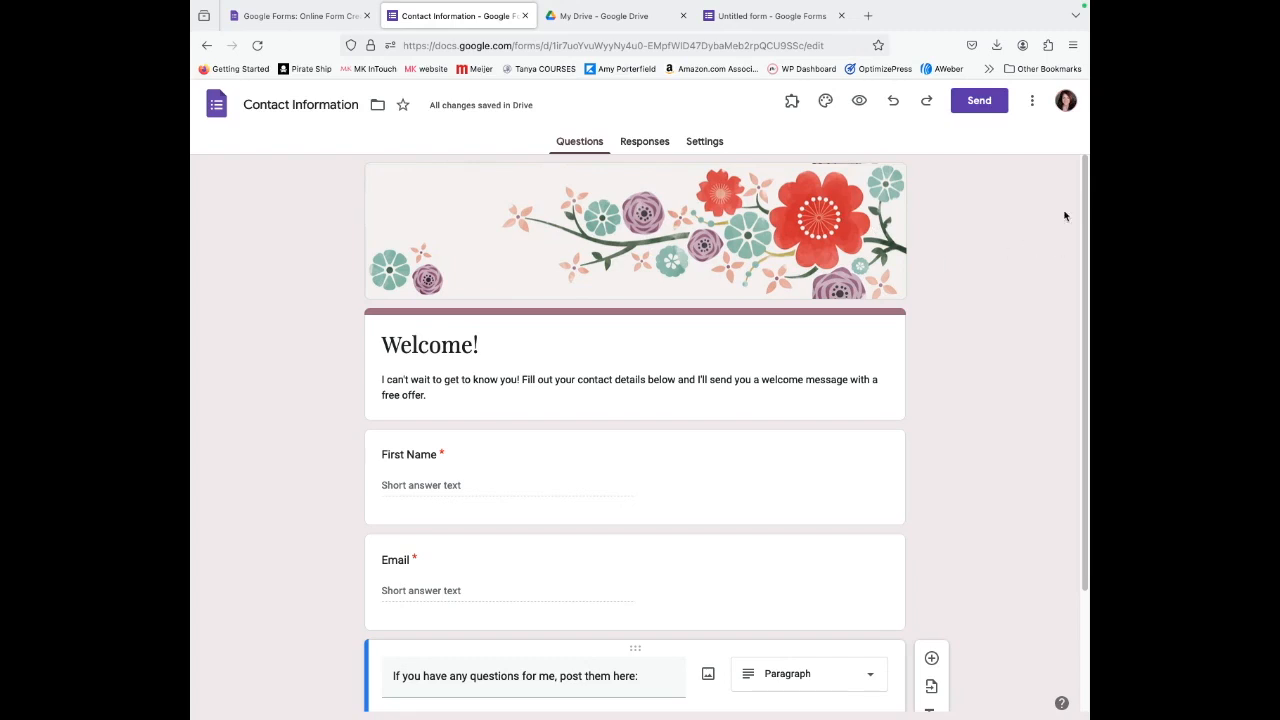
click(860, 102)
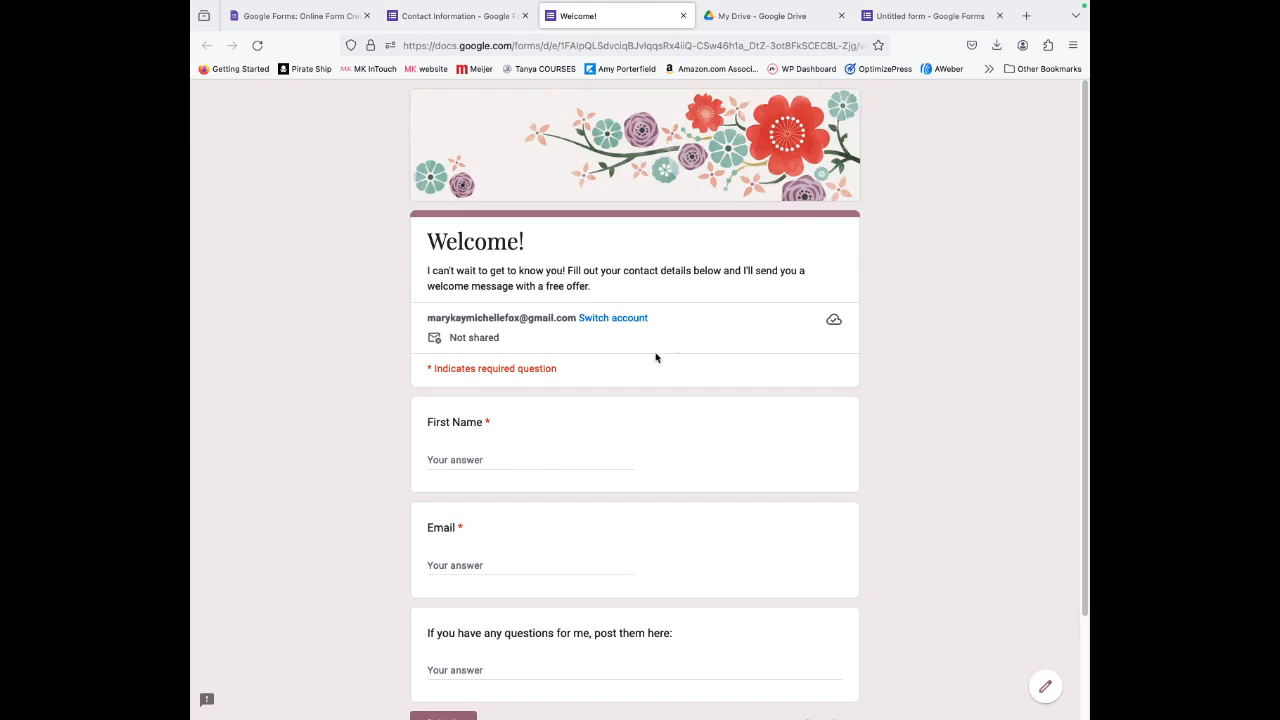
click(445, 465)
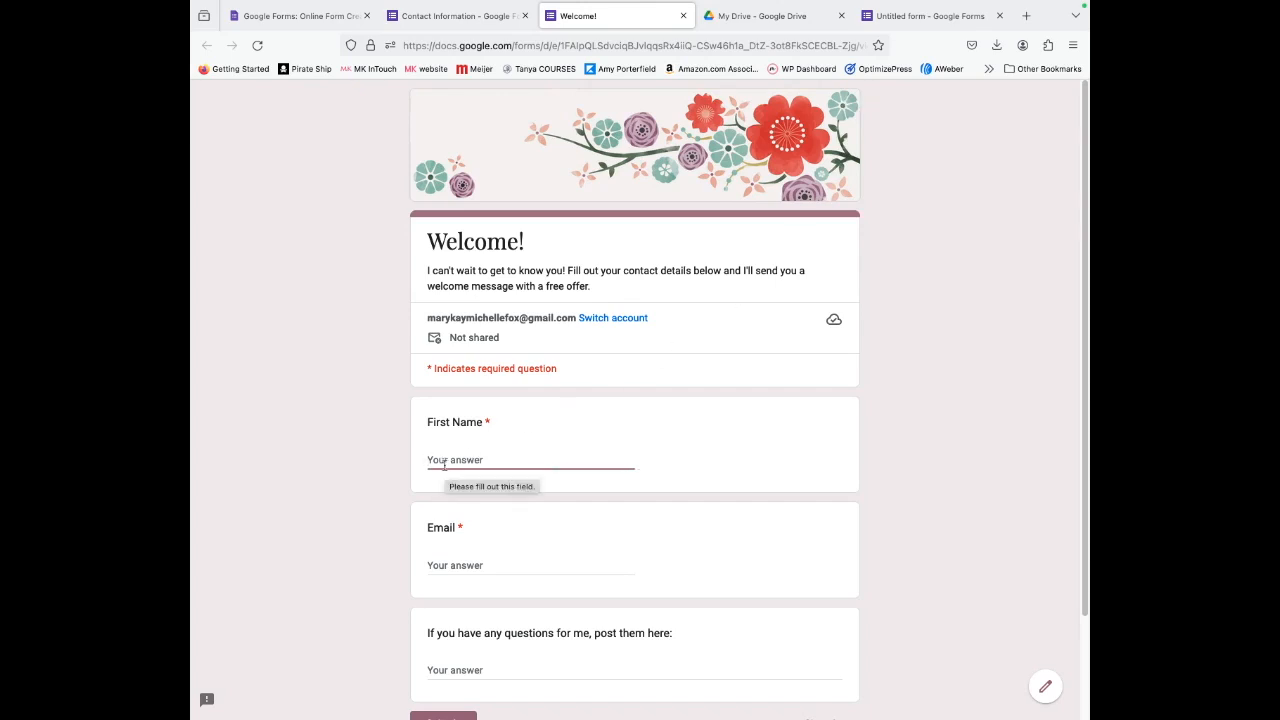
text(Michelle)
key(Tab)
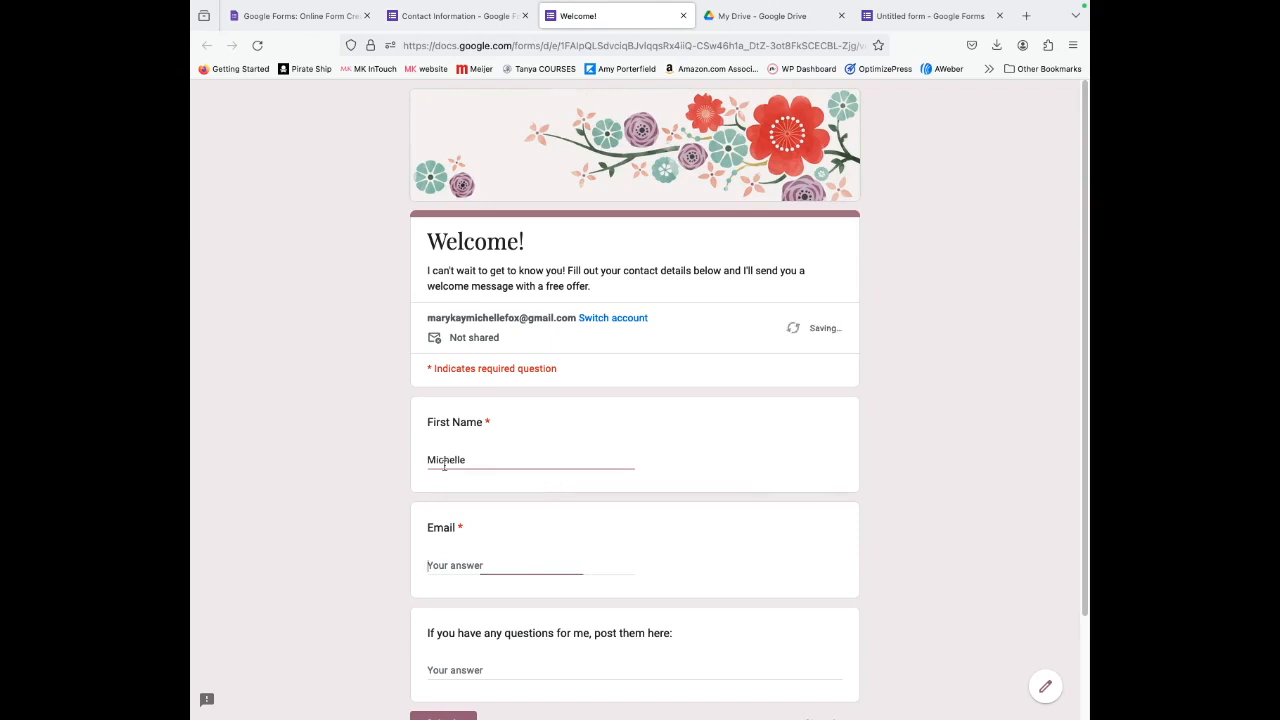
key(Tab)
Submit the test response and return to the Contact Information form editor.
scroll(474, 495, down, 2)
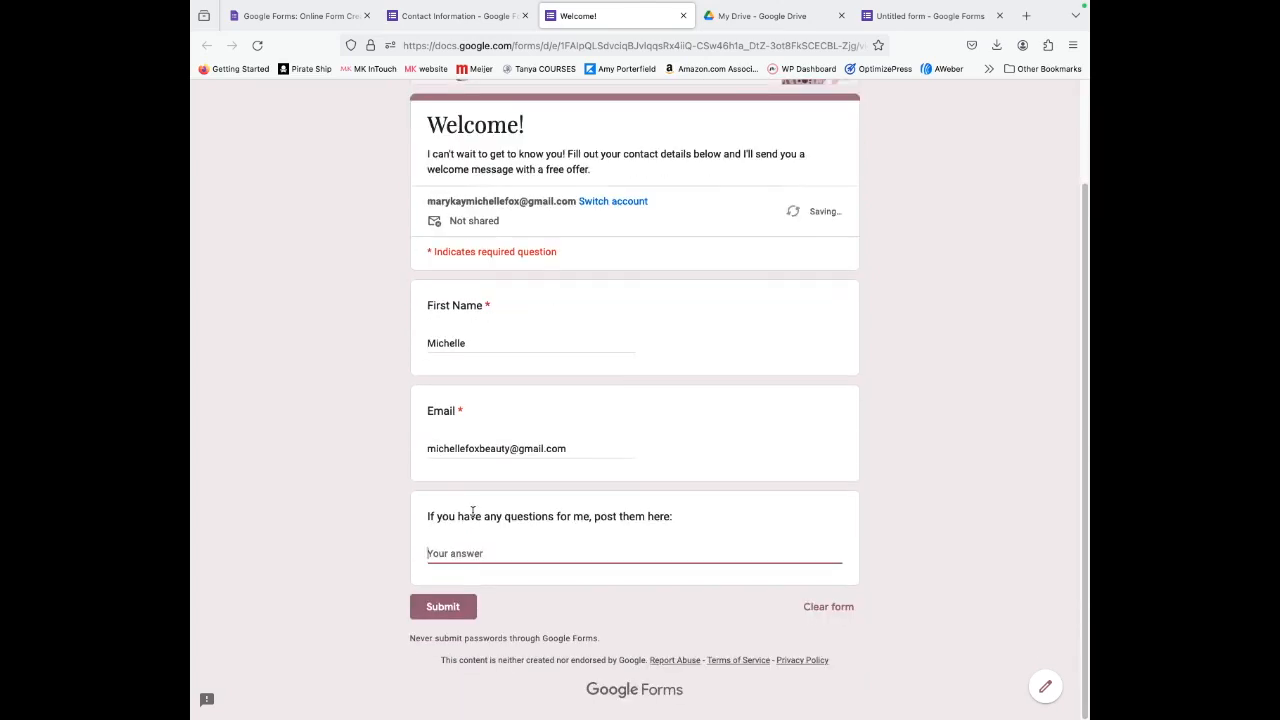
click(449, 612)
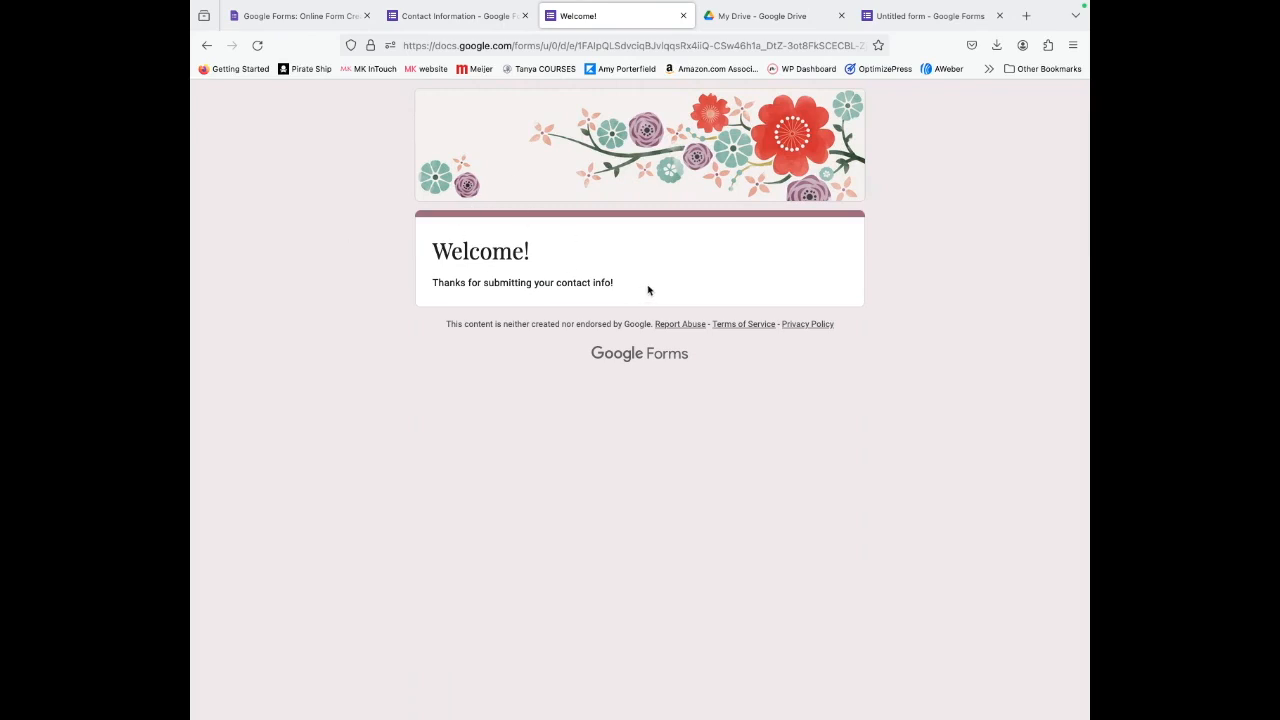
click(294, 22)
click(386, 26)
Reopen Contact Information and copy its shortened forms.gle link from the Send dialog.
click(205, 46)
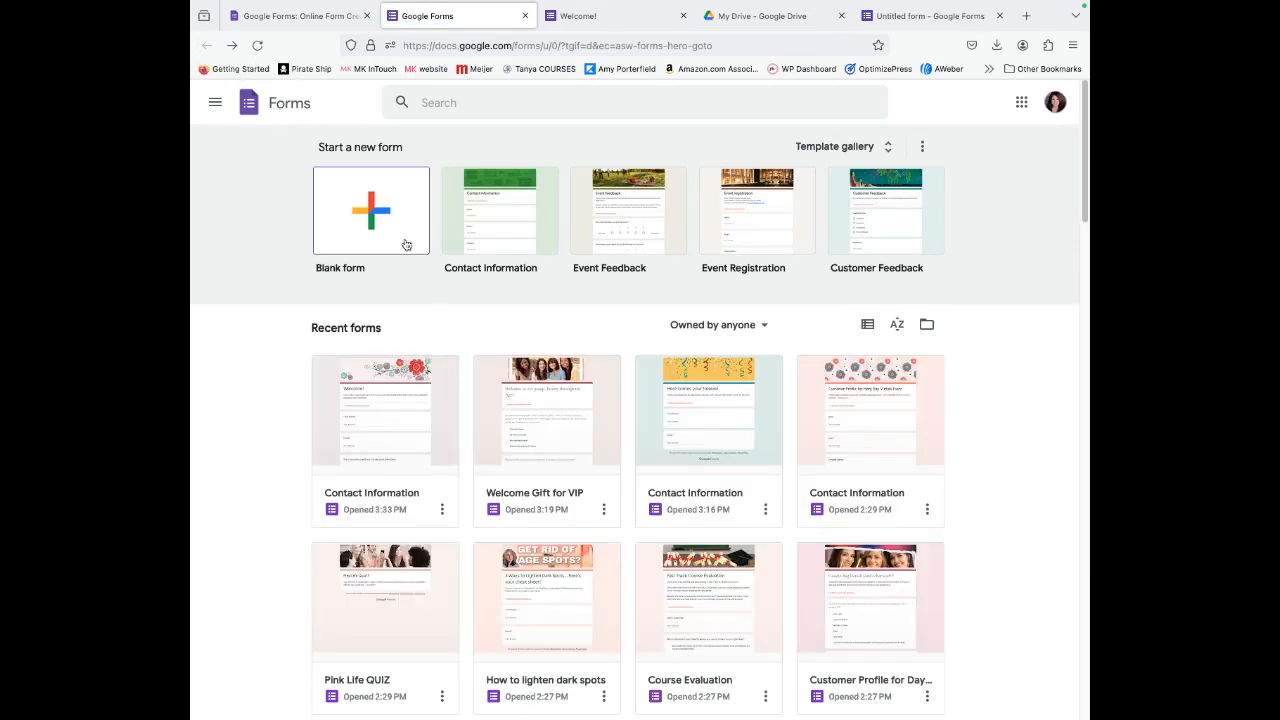
click(366, 424)
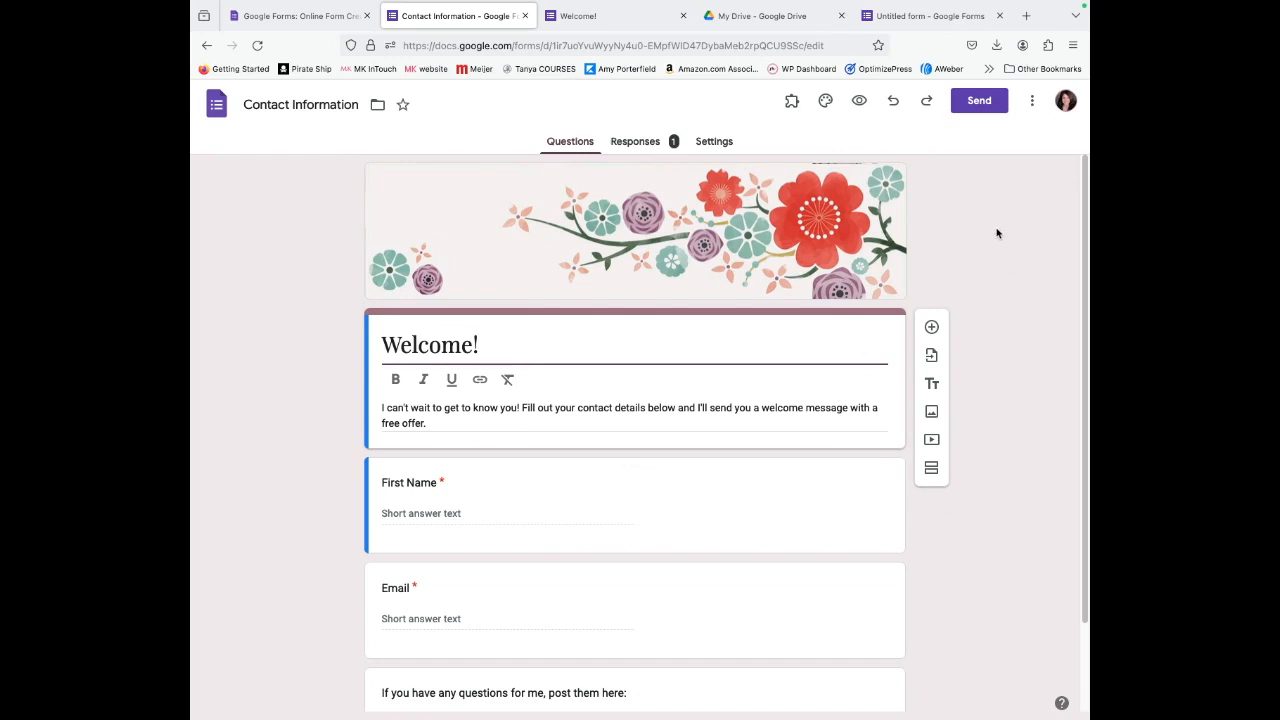
click(978, 102)
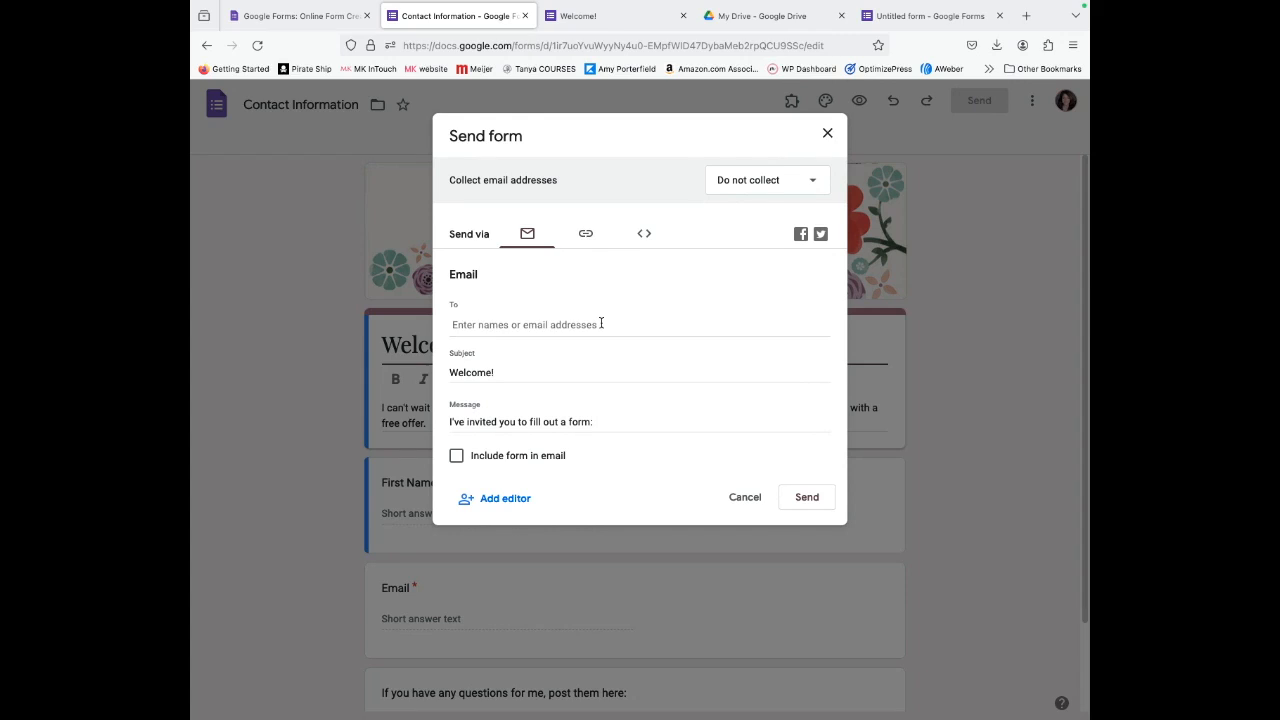
click(586, 234)
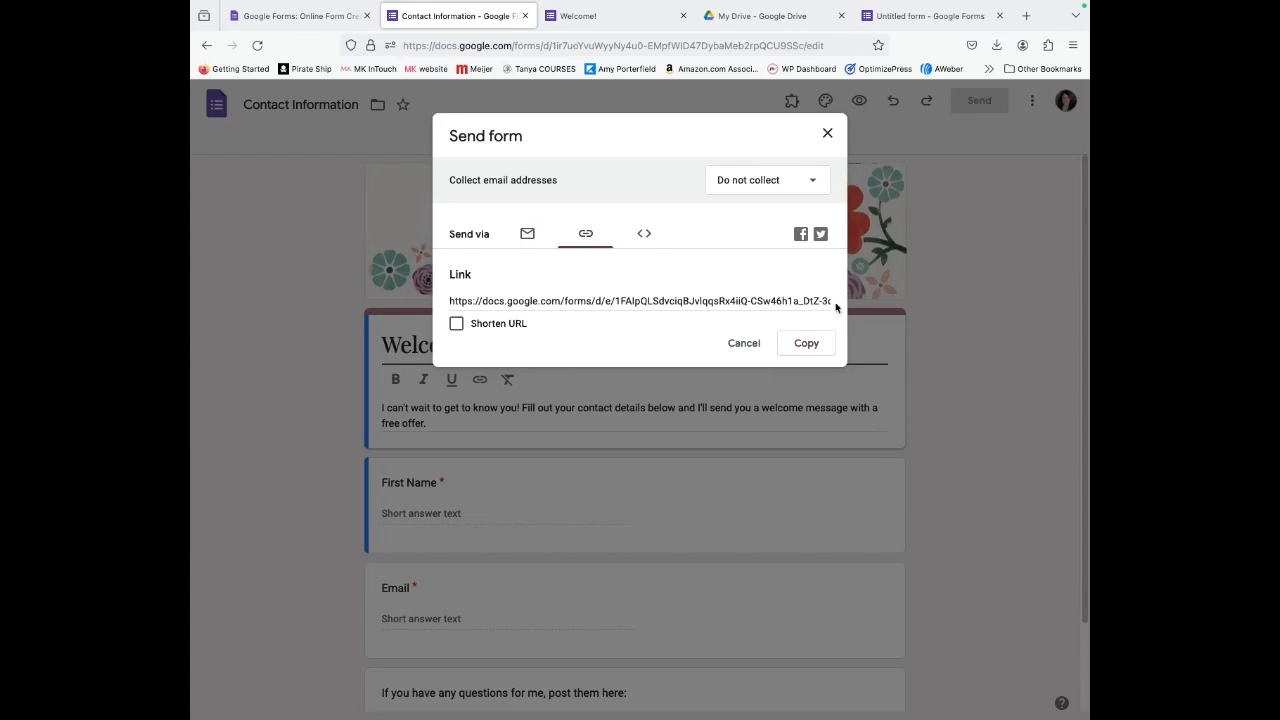
click(456, 323)
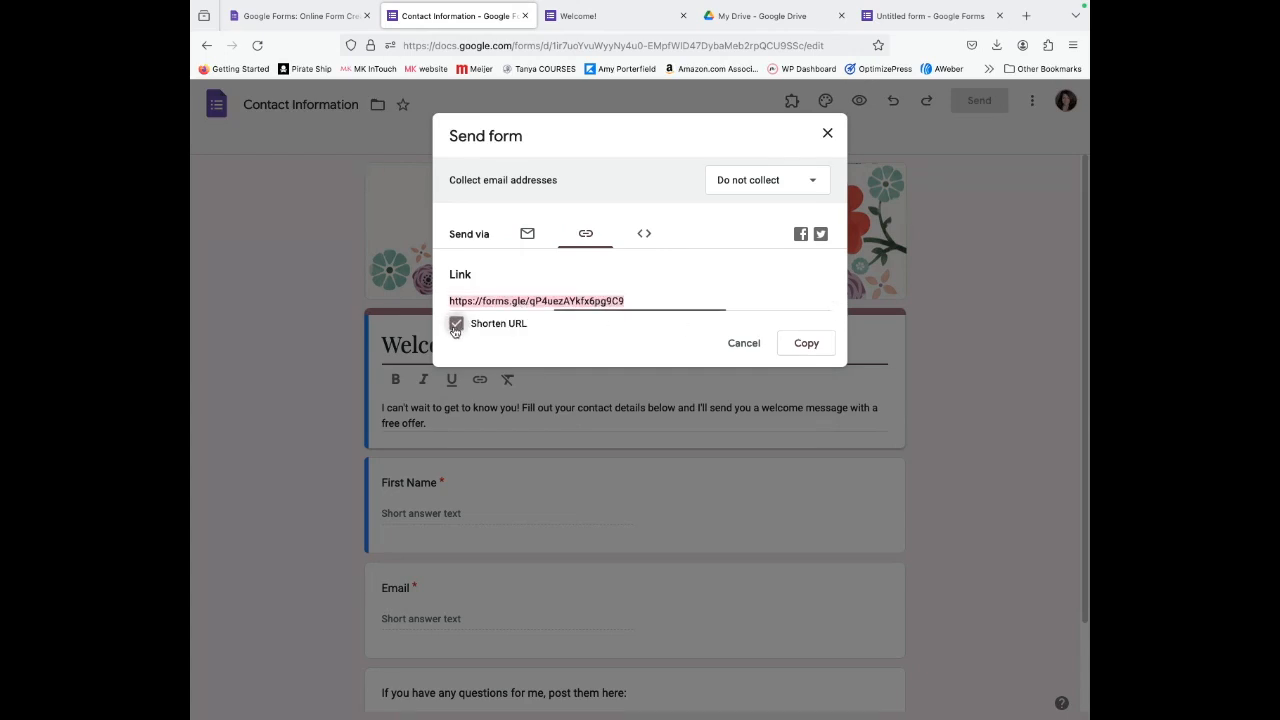
click(808, 350)
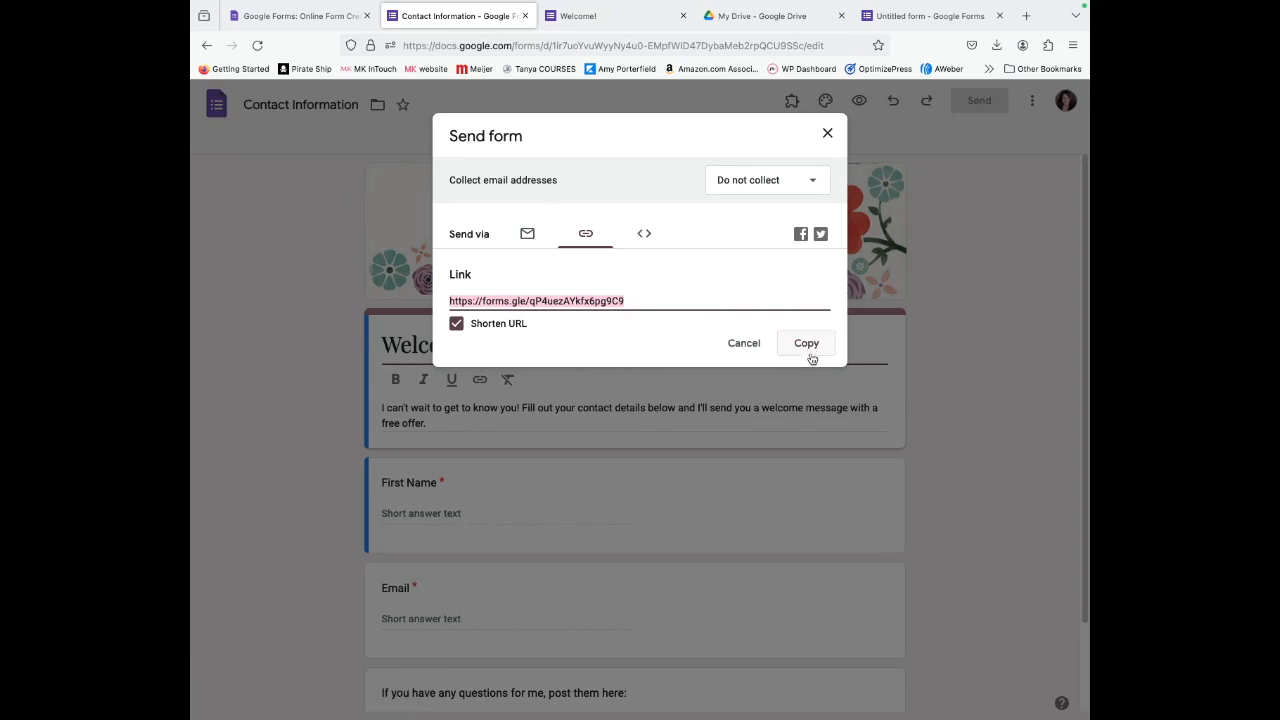
click(827, 133)
click(1028, 17)
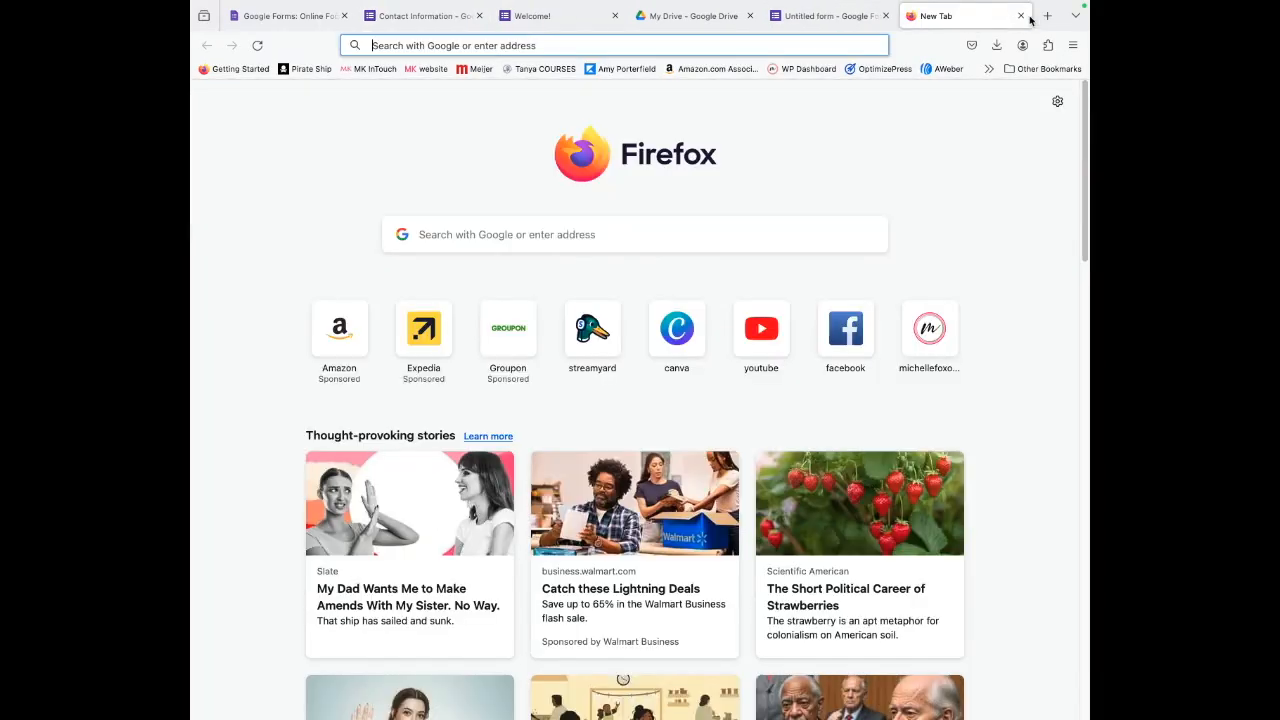
click(989, 68)
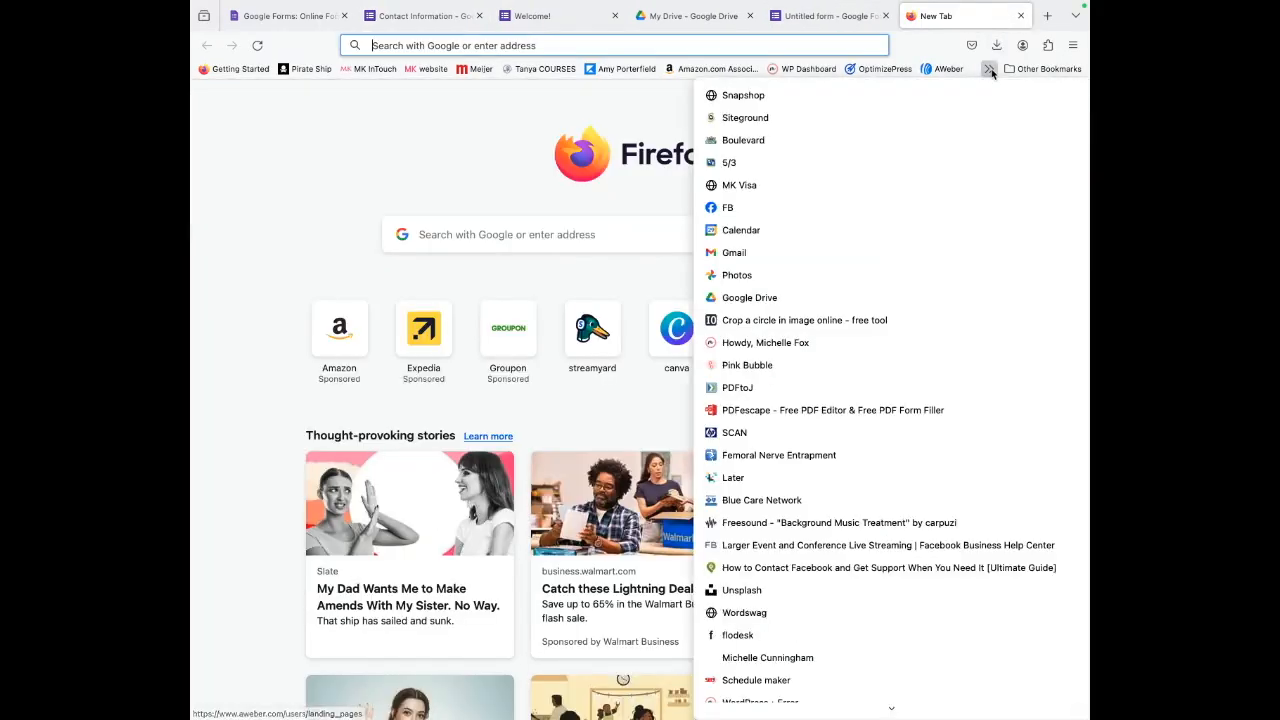
click(728, 208)
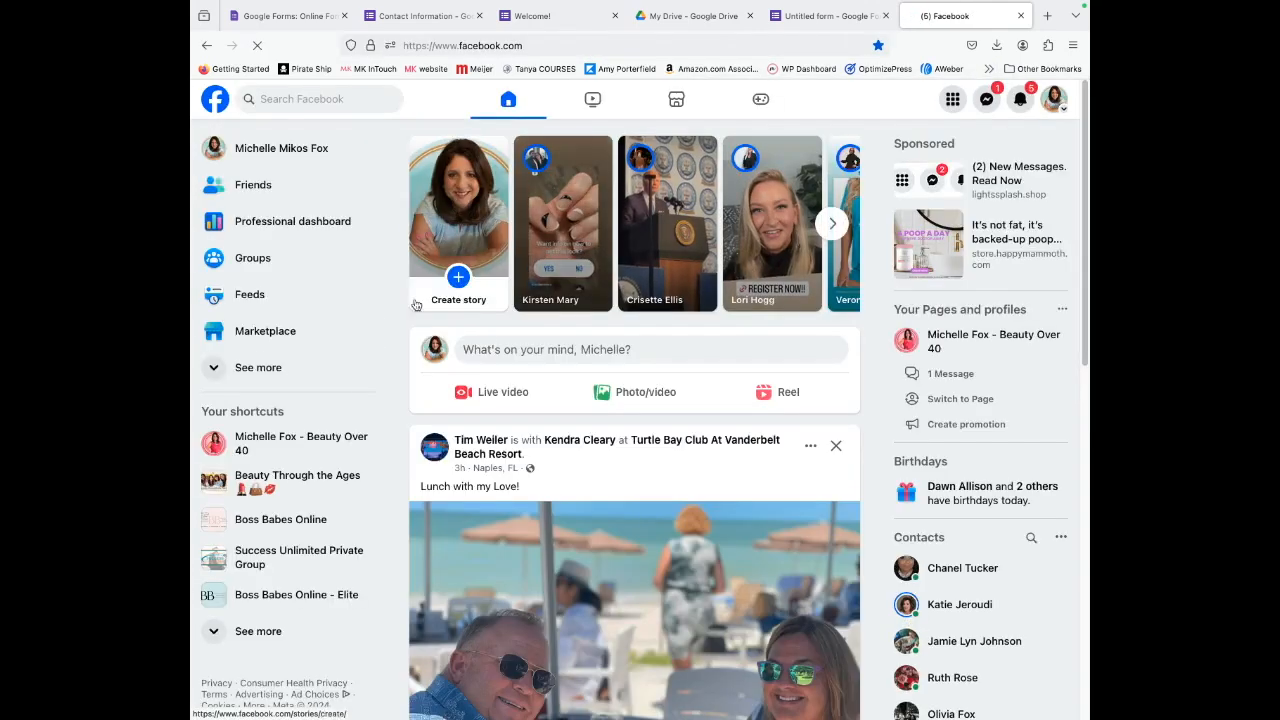
click(262, 484)
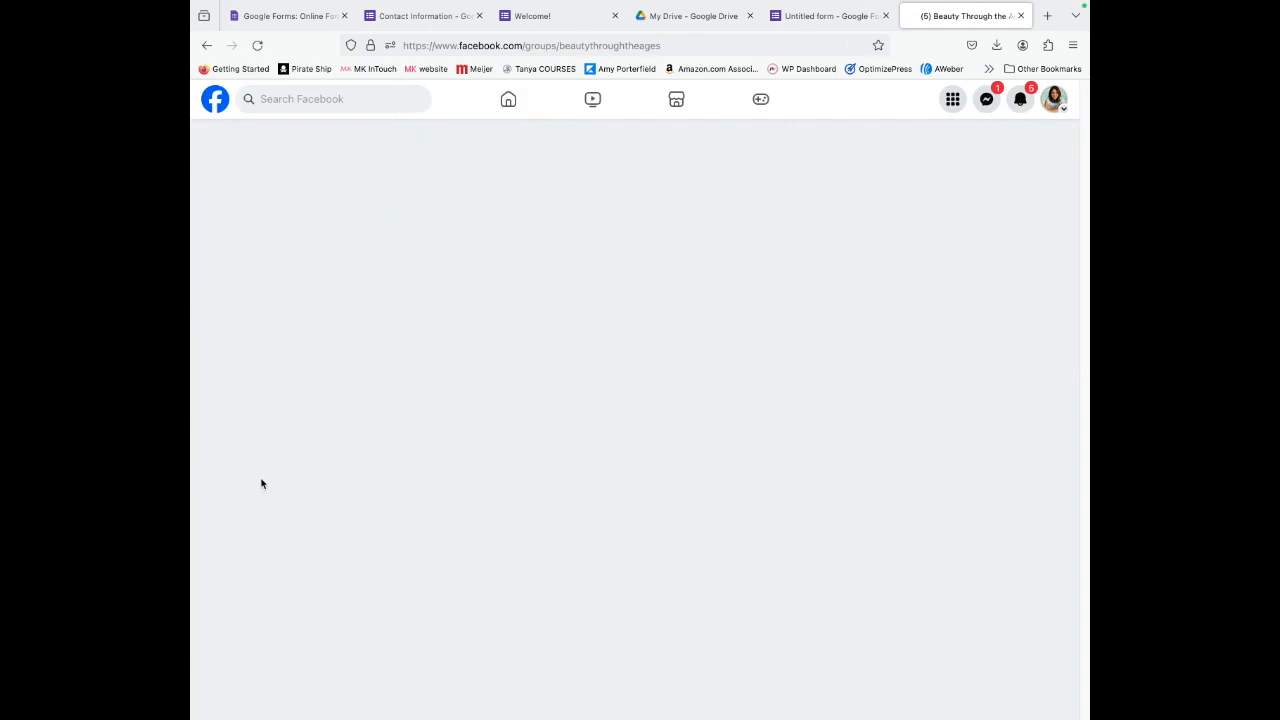
scroll(590, 442, down, 5)
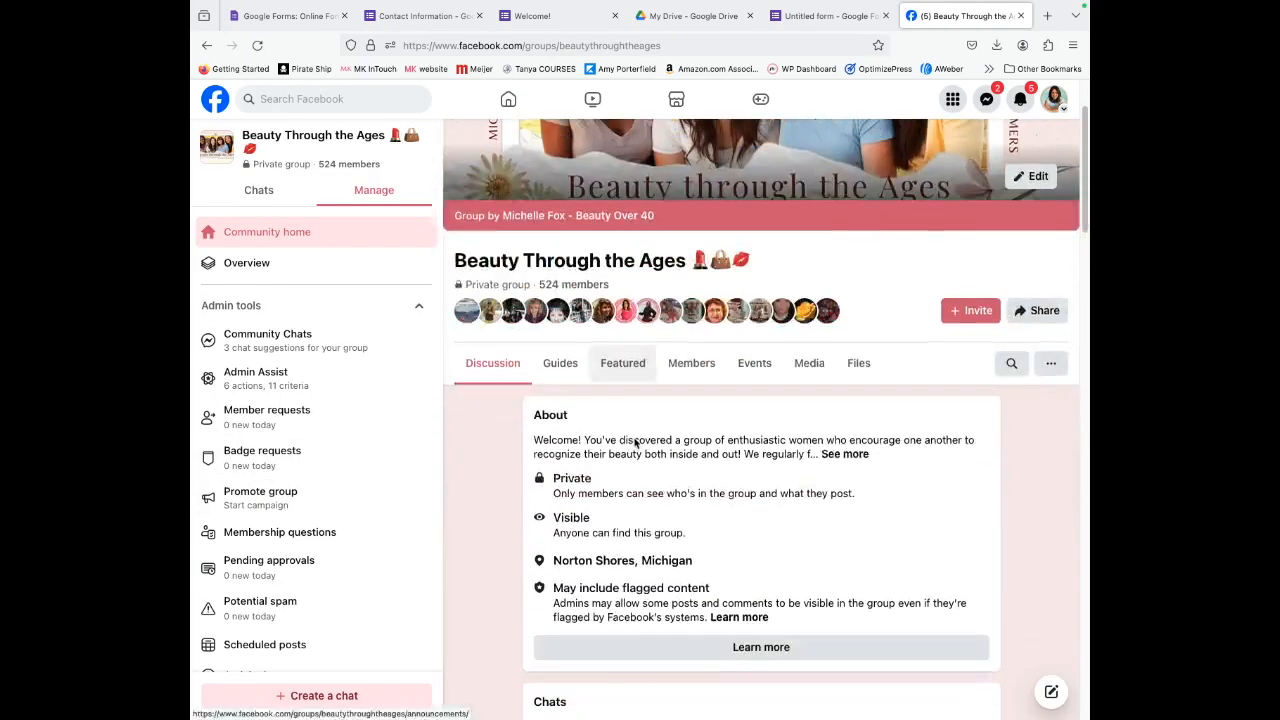
scroll(592, 480, down, 3)
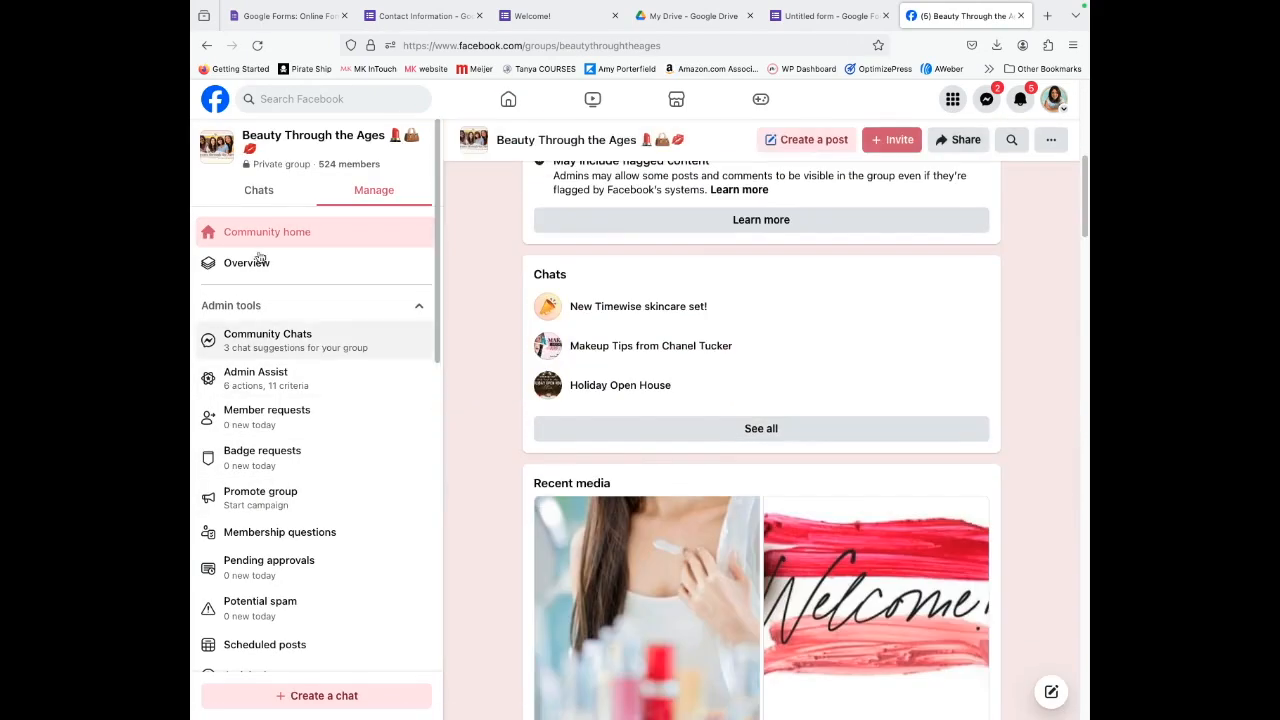
scroll(523, 363, up, 3)
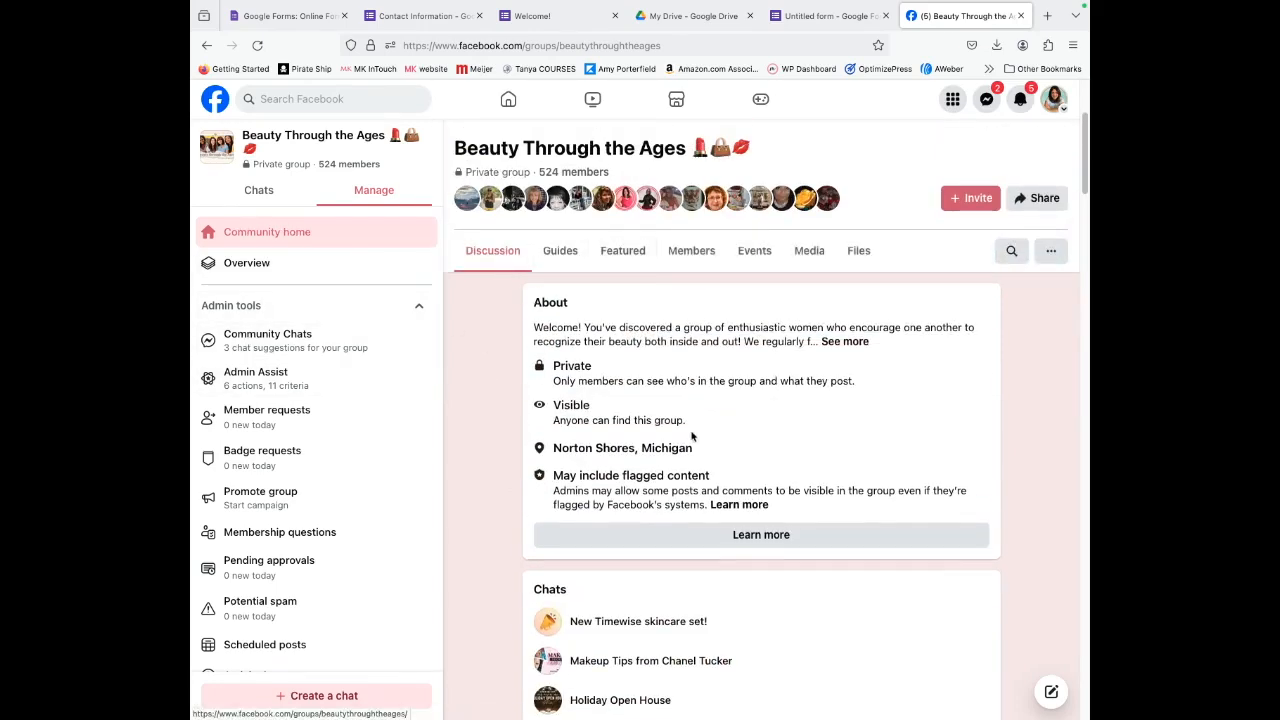
scroll(691, 431, up, 2)
scroll(690, 443, down, 6)
scroll(690, 443, down, 5)
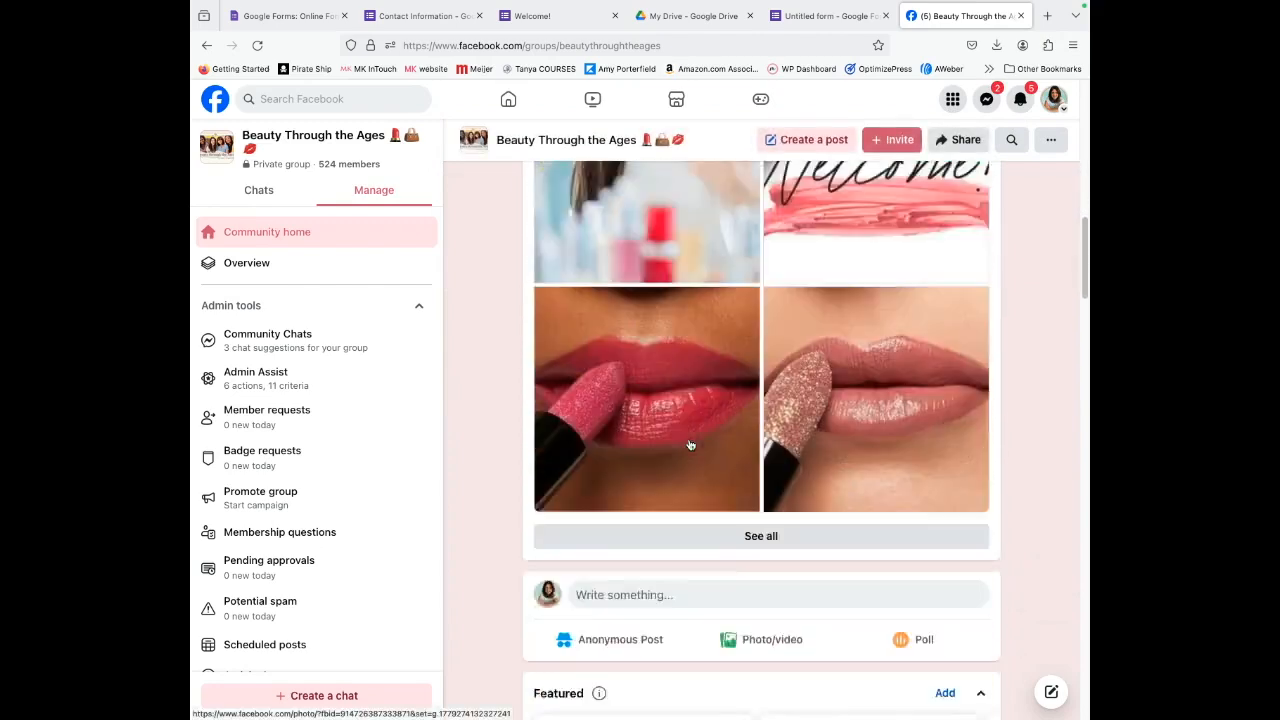
click(620, 357)
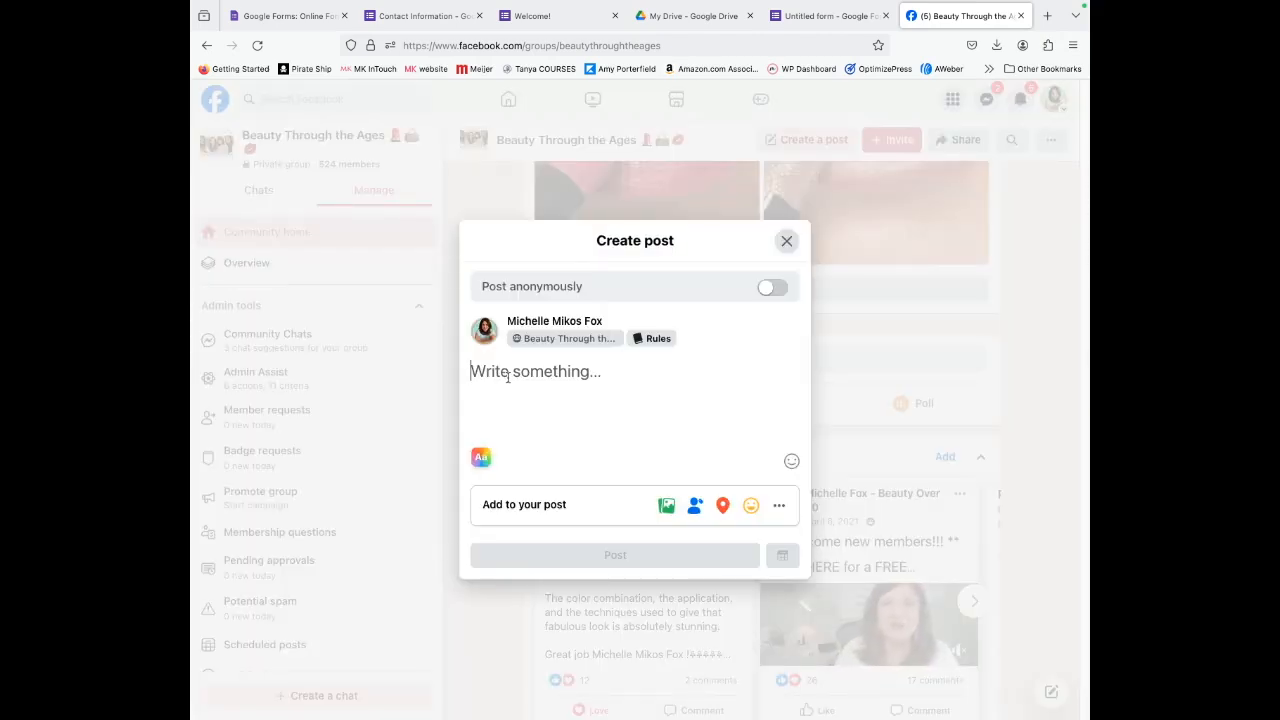
text(Click here )
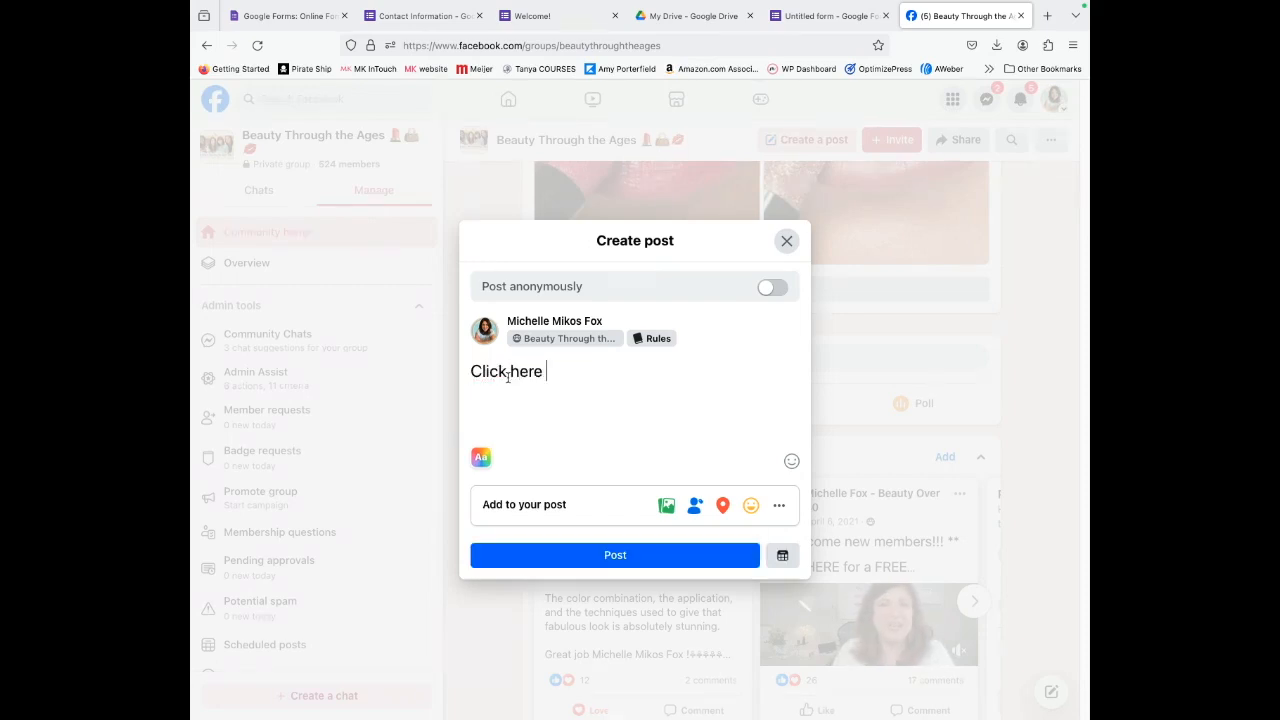
text(to provide your contact info:)
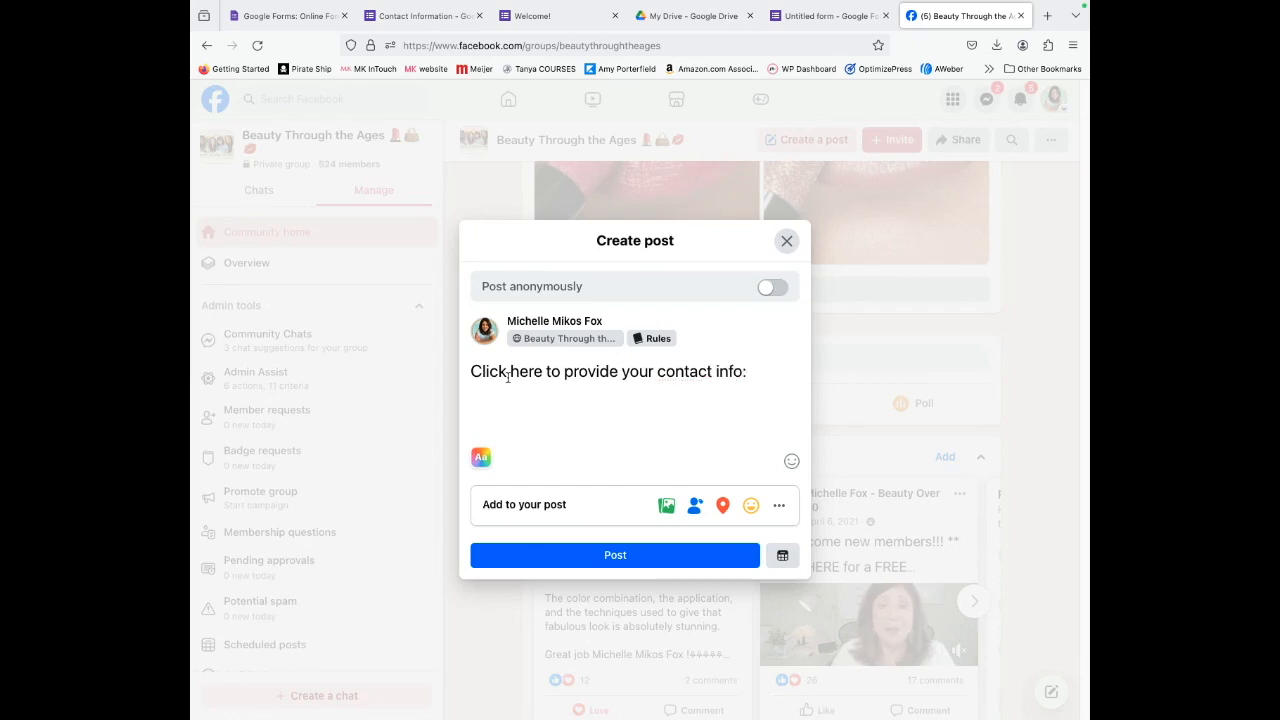
right_click(752, 372)
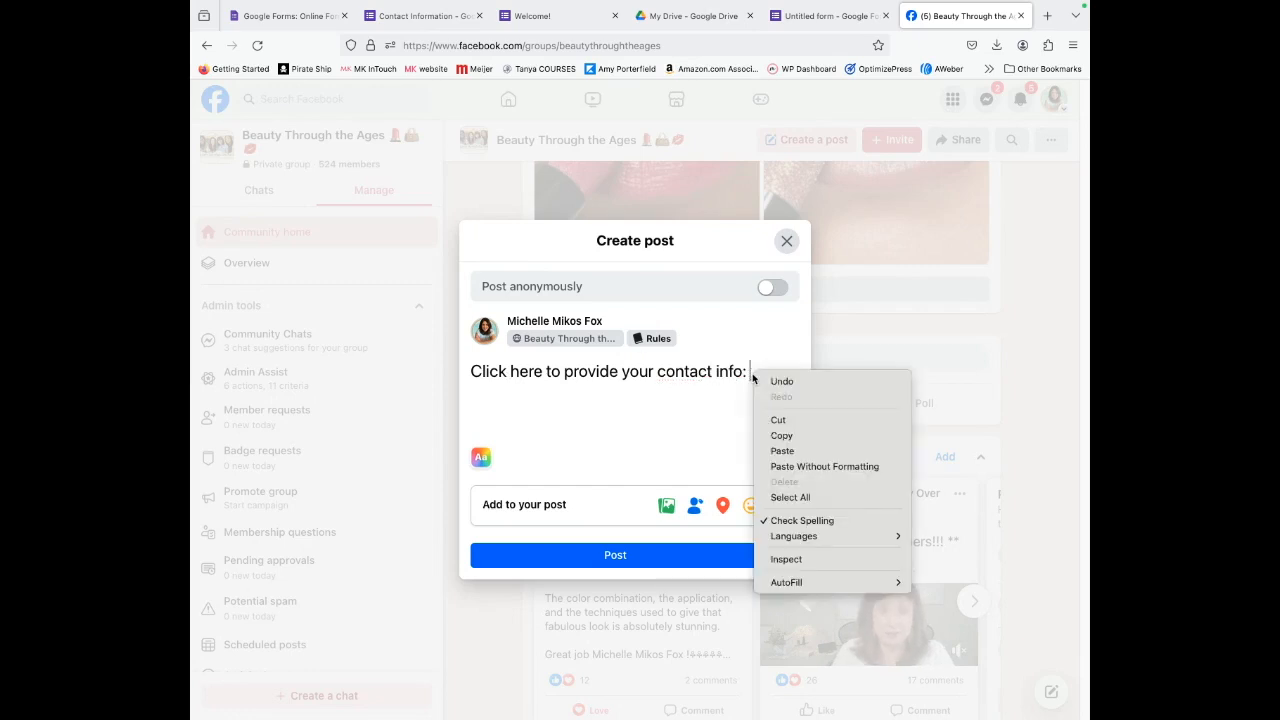
click(780, 451)
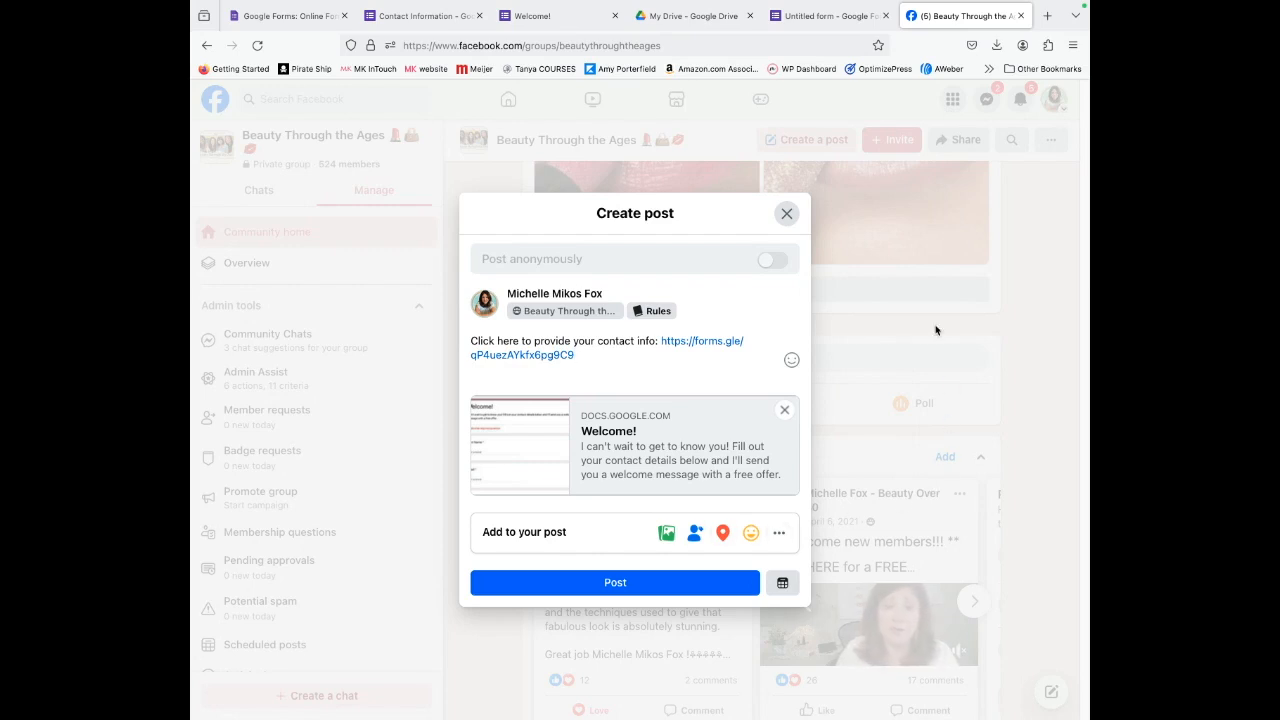
click(788, 216)
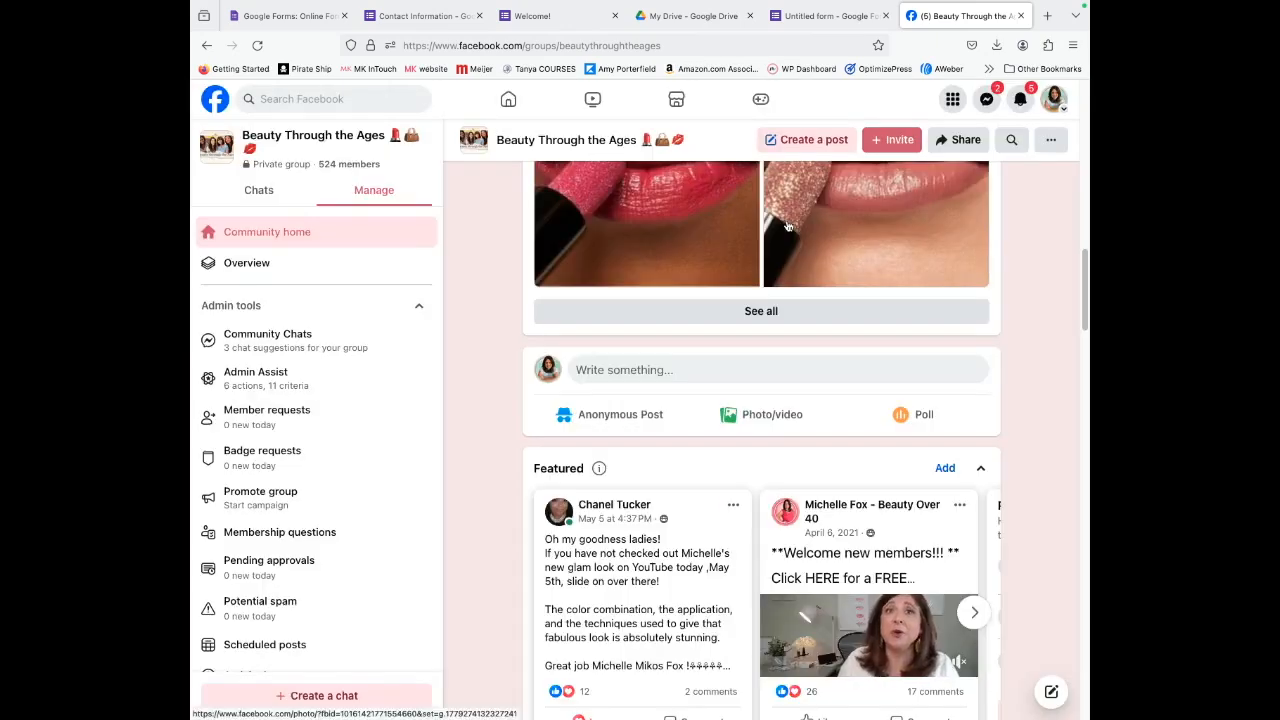
Switch to the Contact Information form tab and view its Responses.
click(815, 16)
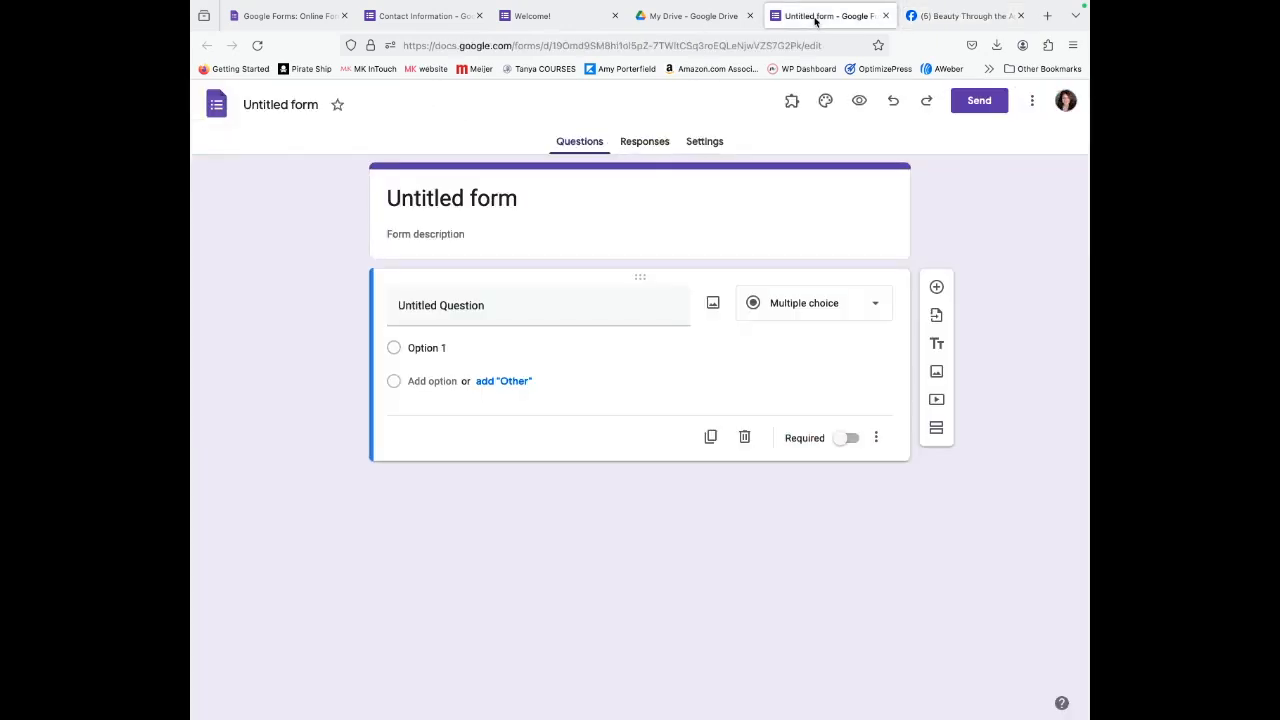
click(544, 16)
click(420, 16)
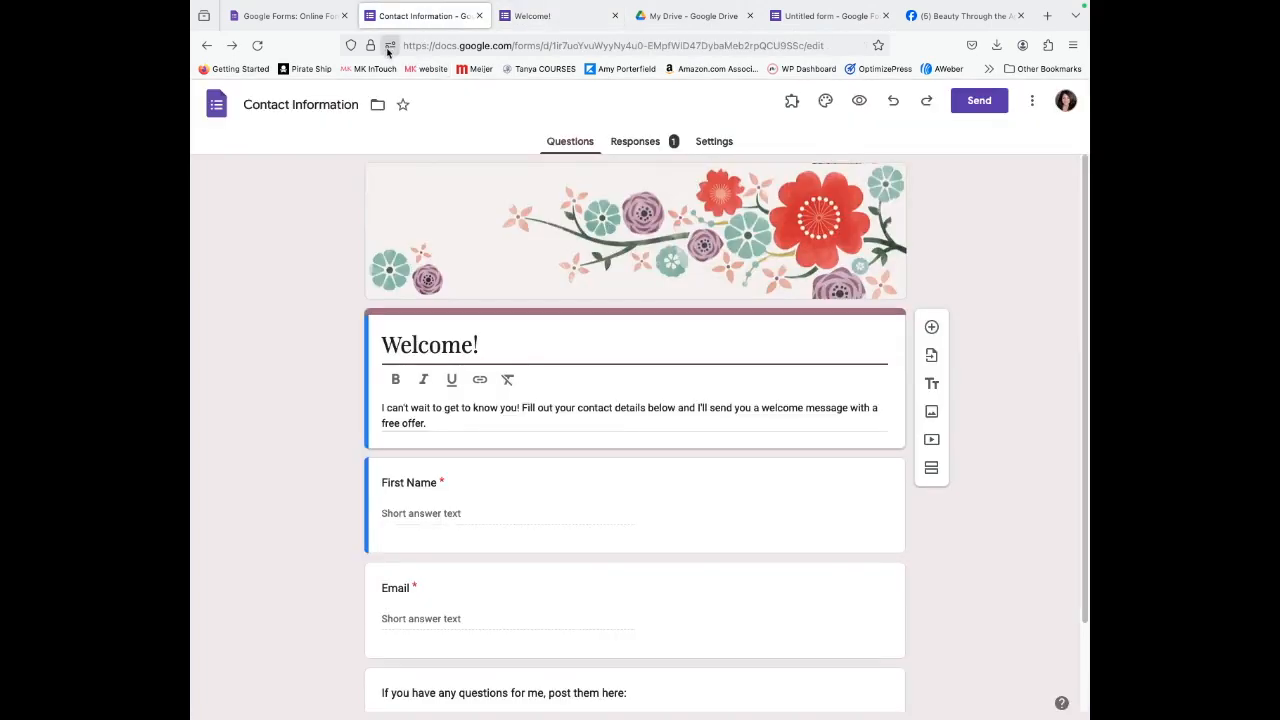
click(638, 141)
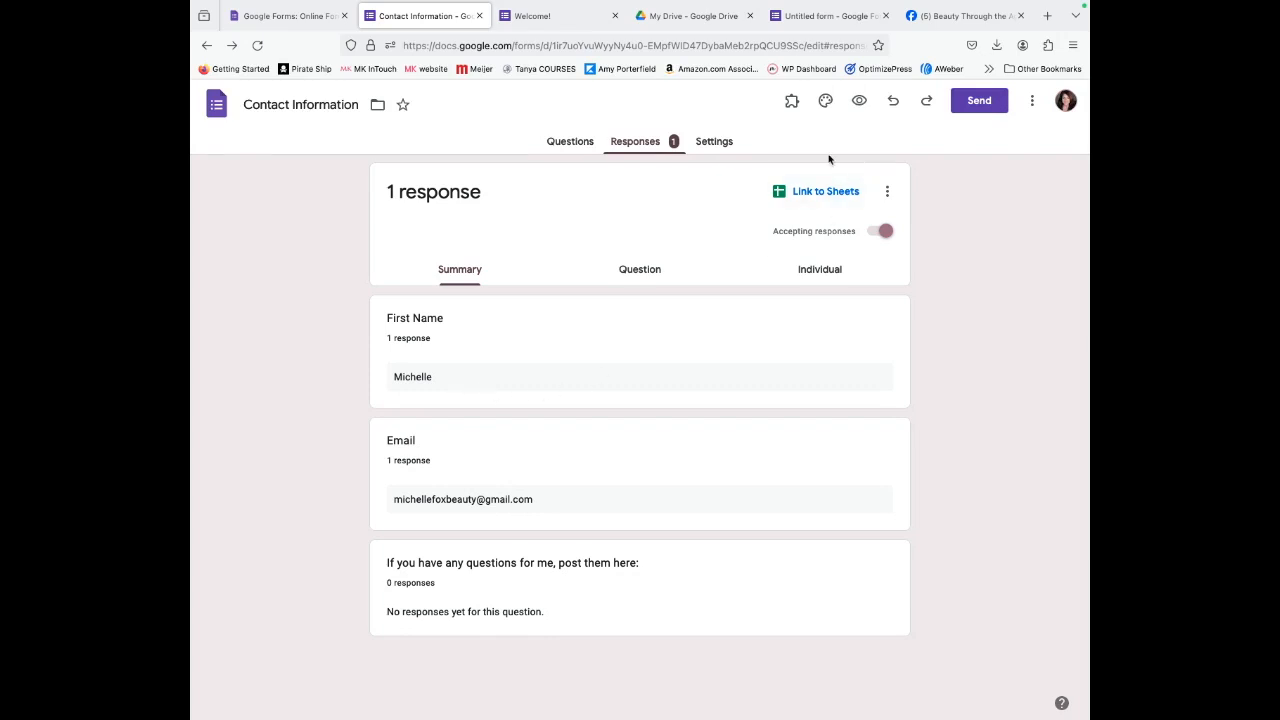
Create a new response spreadsheet via Link to Sheets and open it.
click(823, 196)
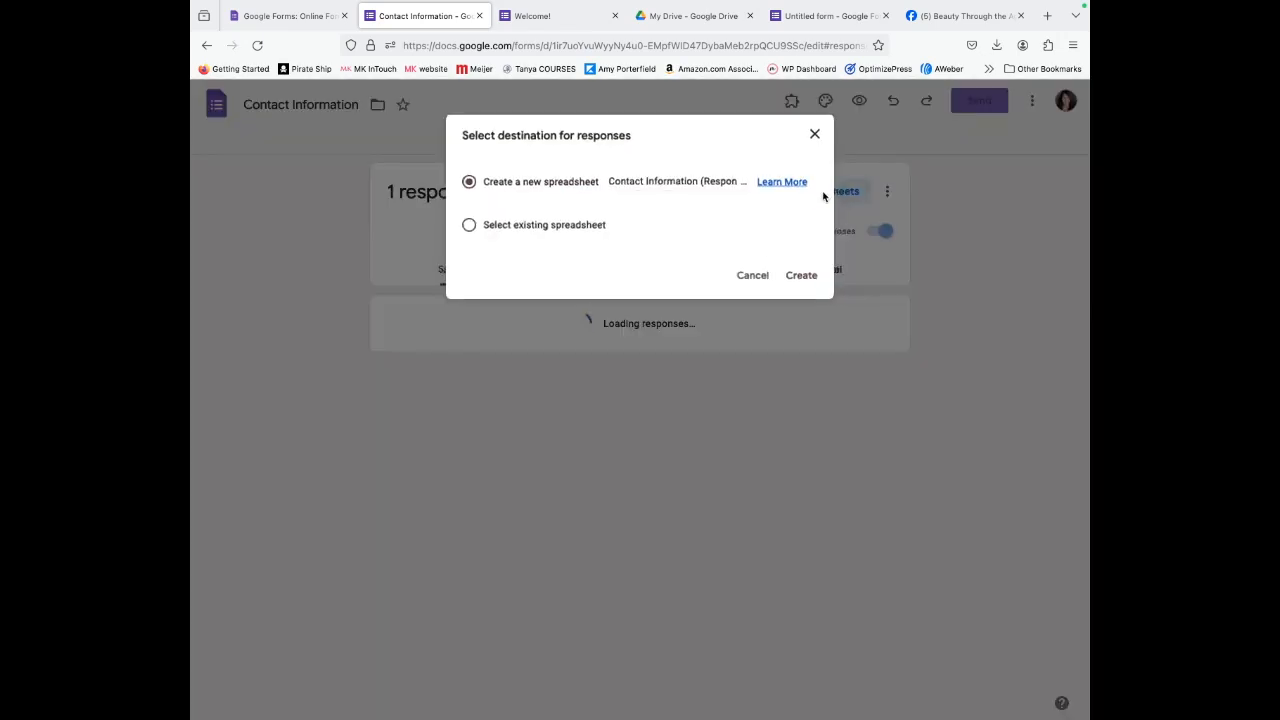
click(803, 277)
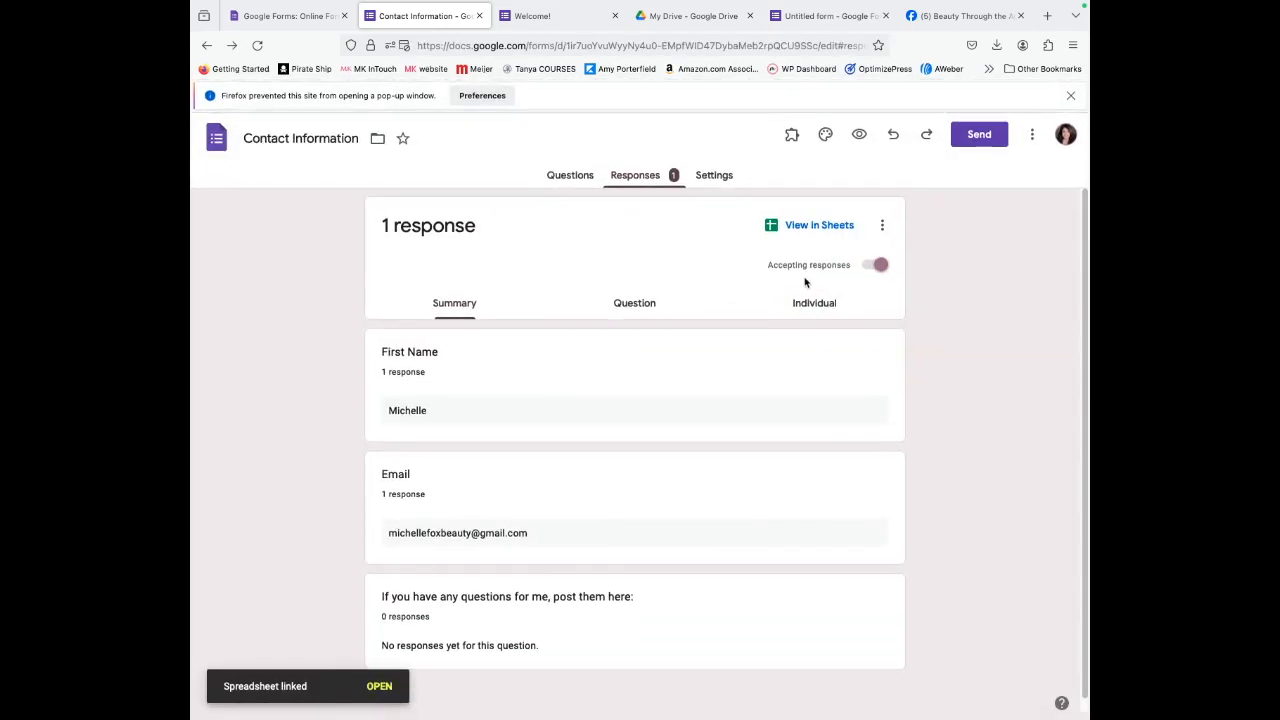
click(809, 225)
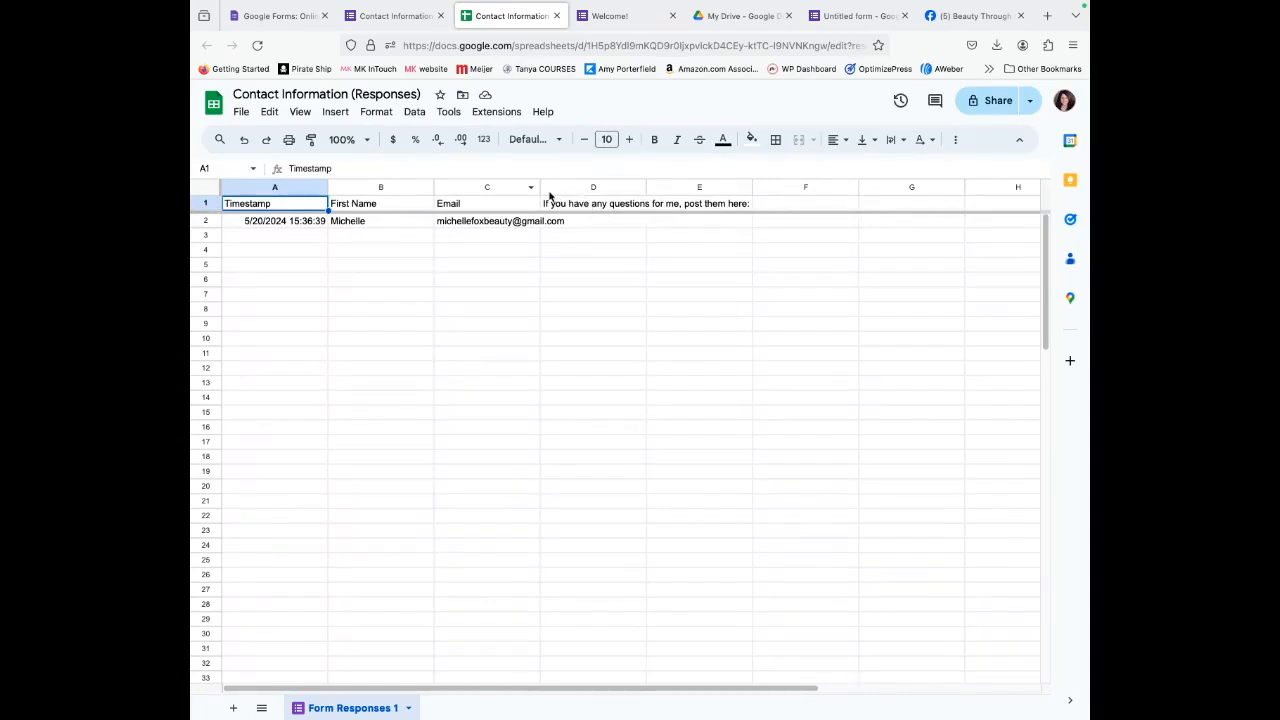
Widen the Email column C of the responses sheet, then close the spreadsheet tab.
drag(542, 188, 587, 195)
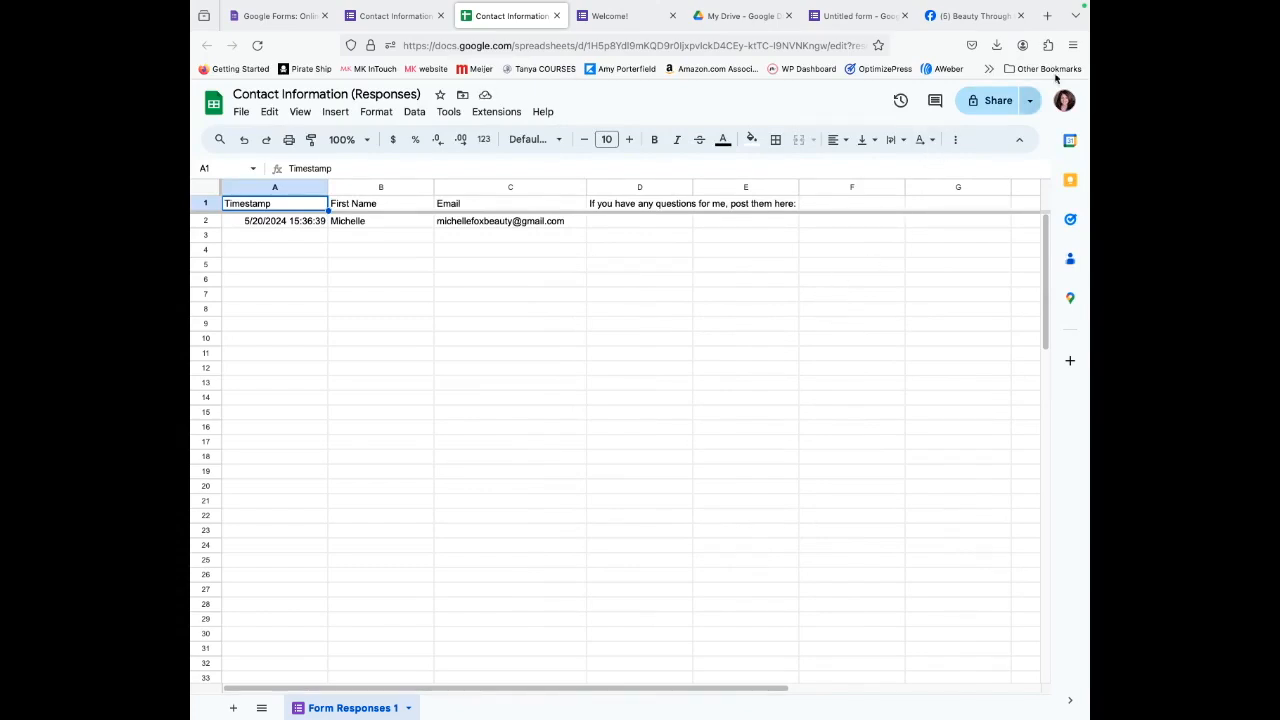
click(557, 16)
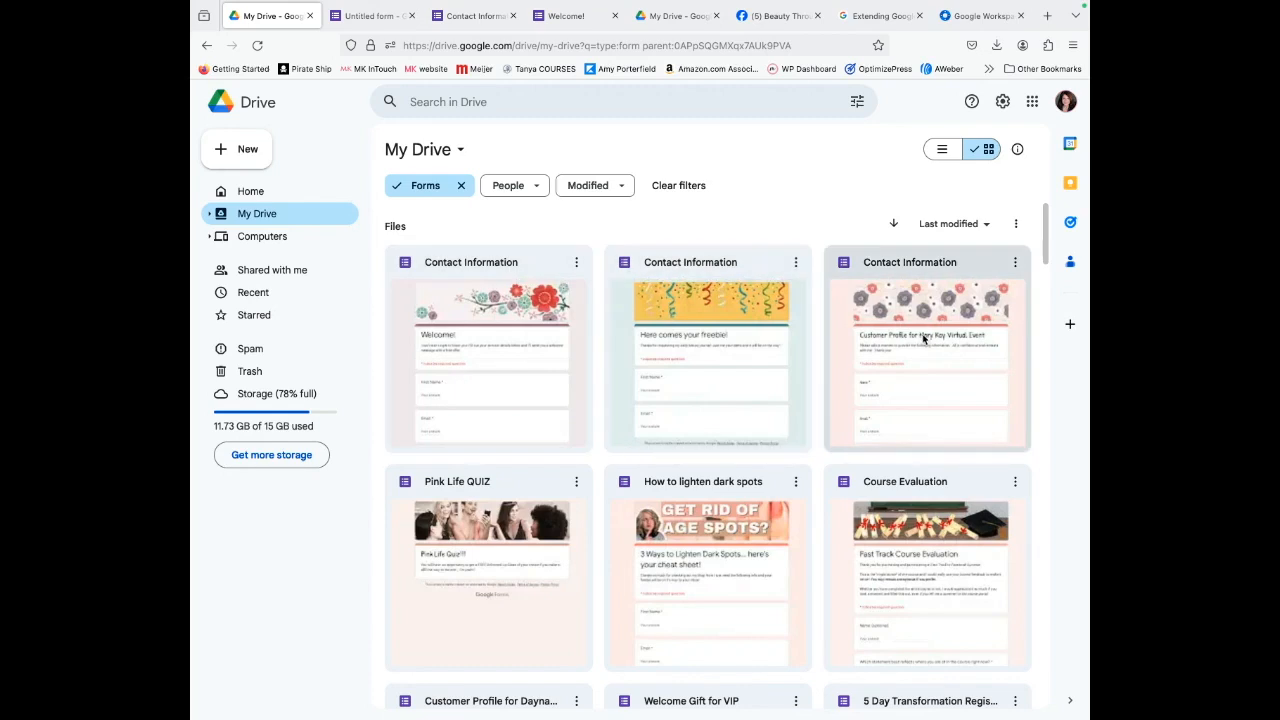
Open Pink Life QUIZ from Drive using Open with > Google Forms.
scroll(590, 550, down, 3)
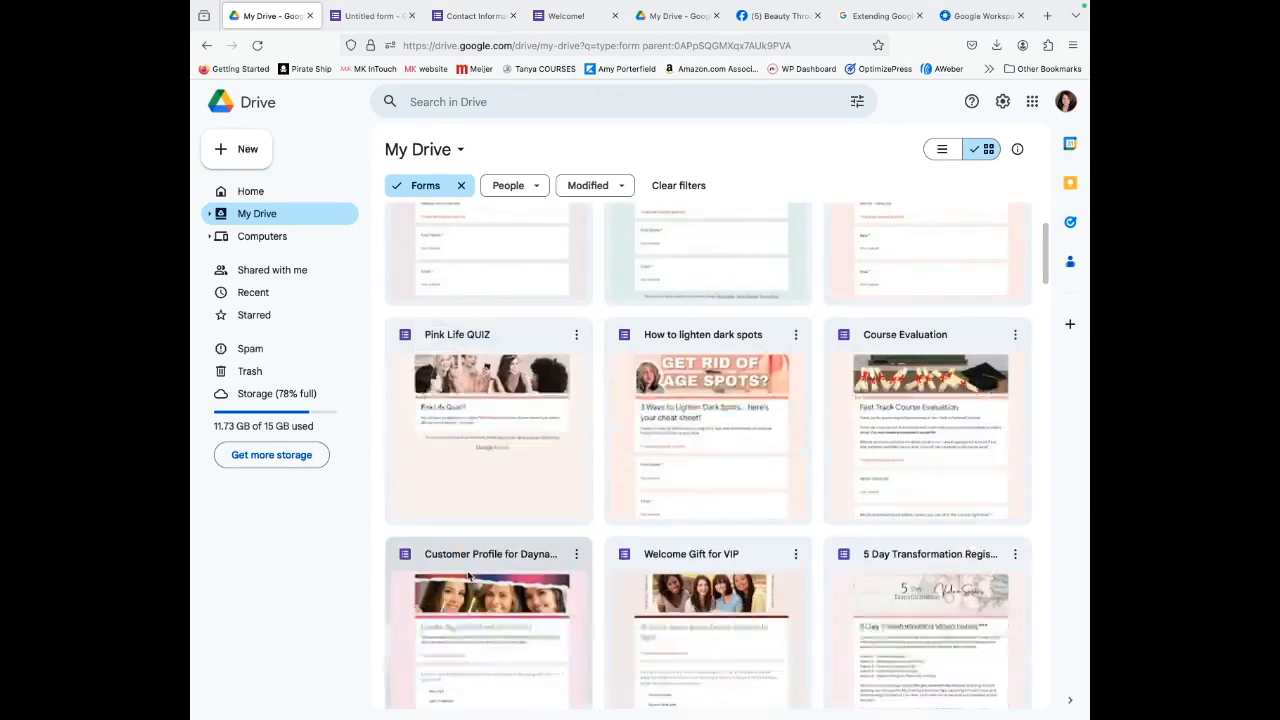
click(488, 431)
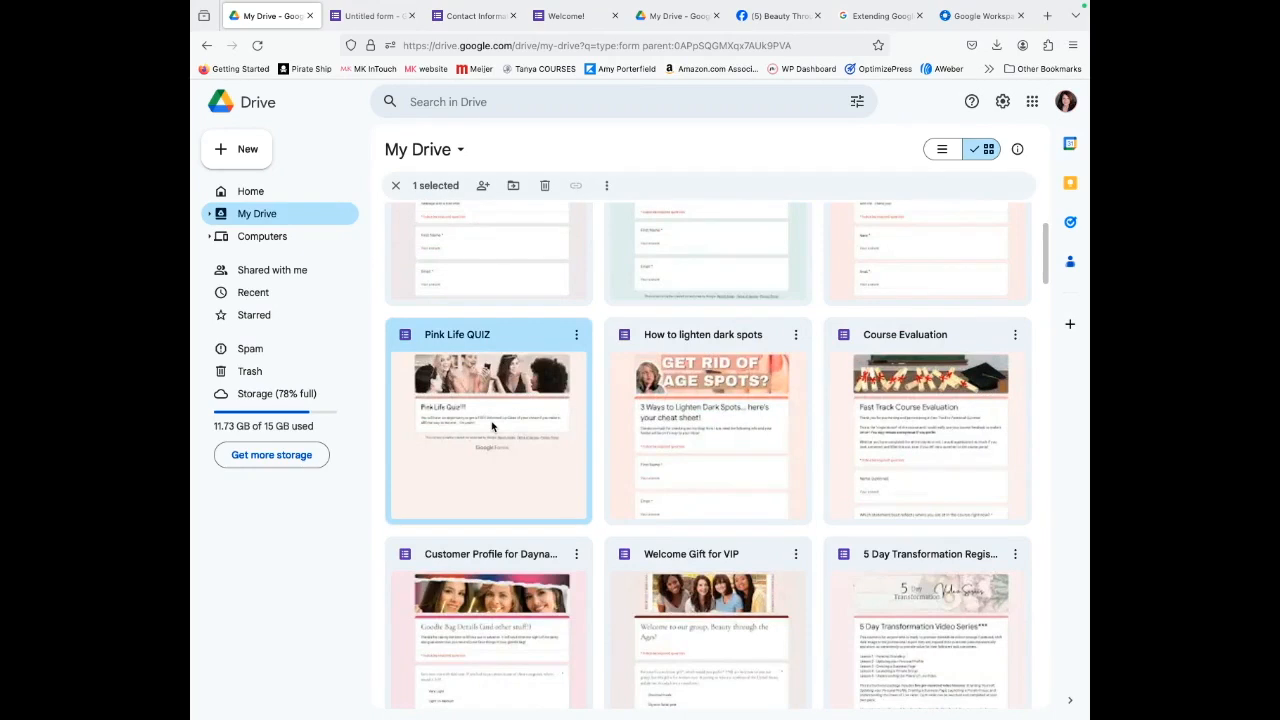
click(576, 336)
mouse_move(640, 360)
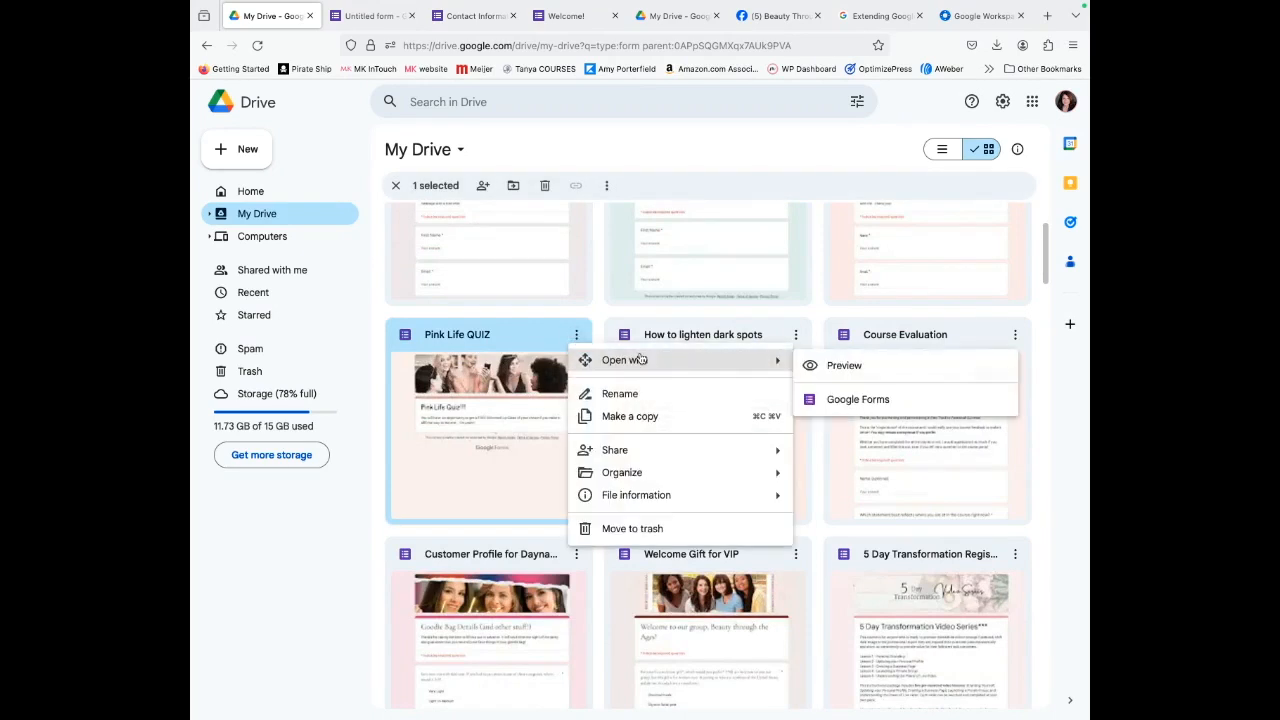
click(845, 402)
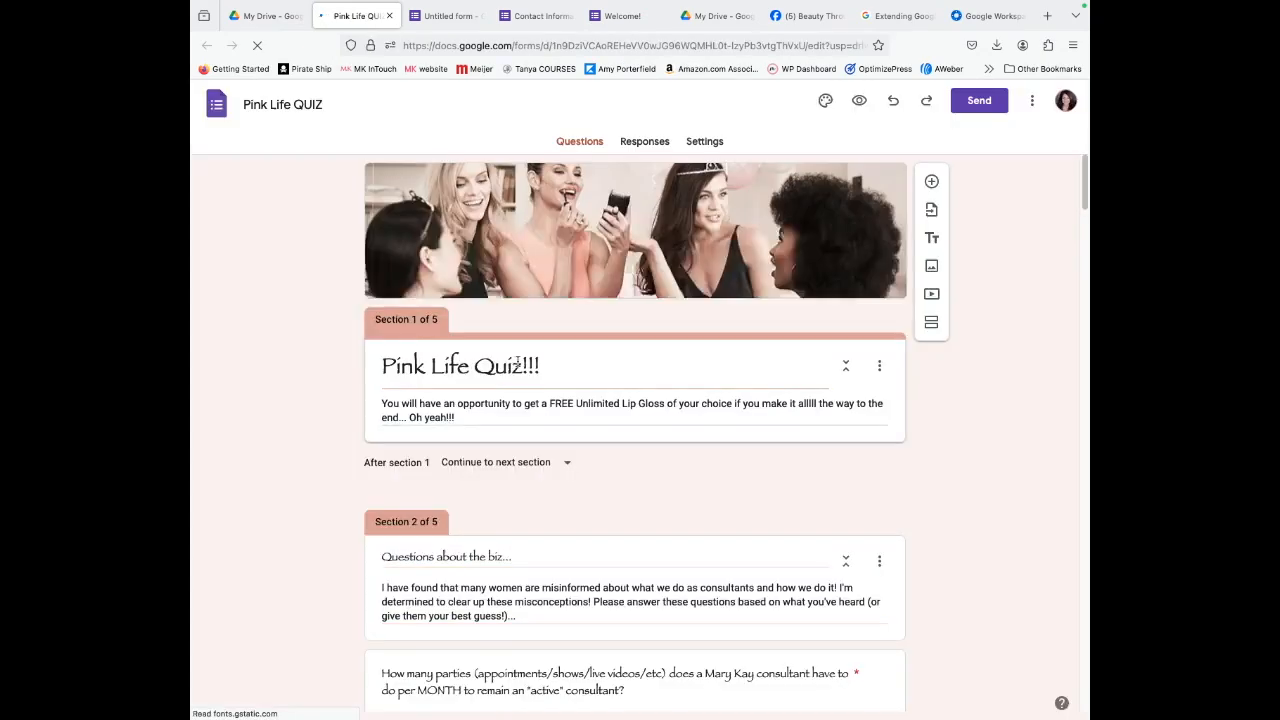
Scroll through the Pink Life QUIZ sections to review its multiple-choice questions.
scroll(543, 477, down, 3)
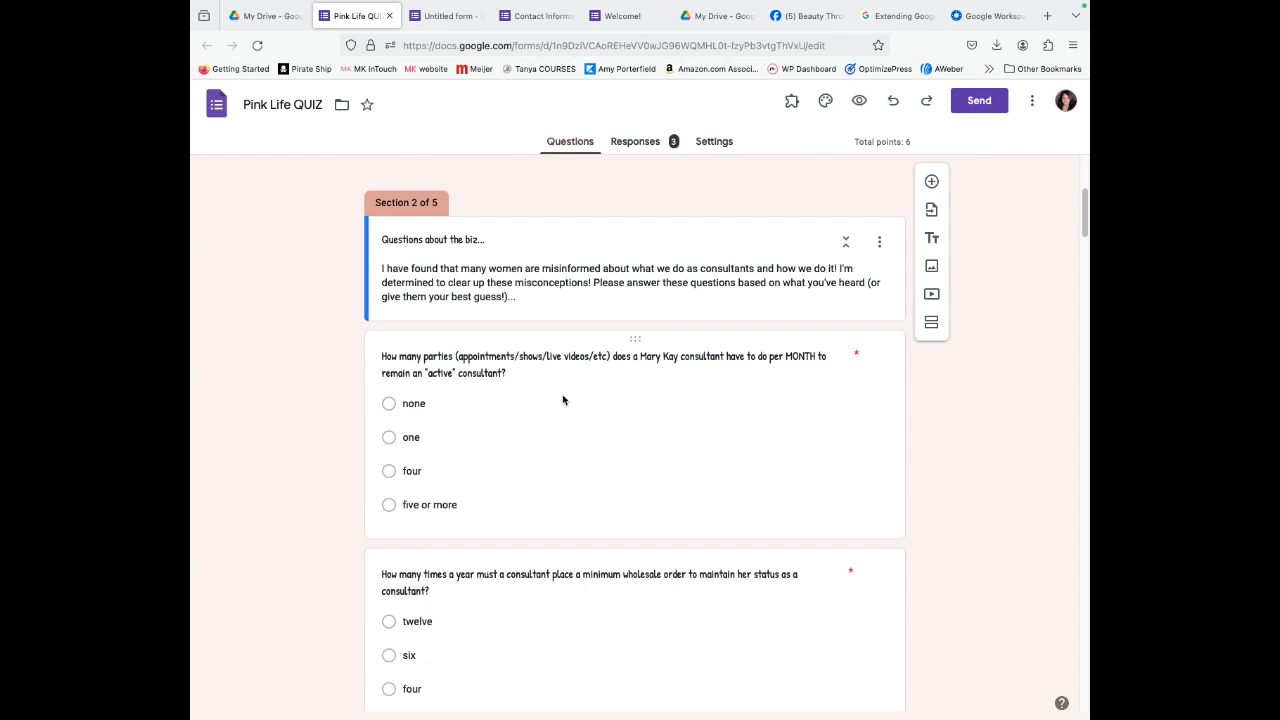
scroll(430, 560, down, 5)
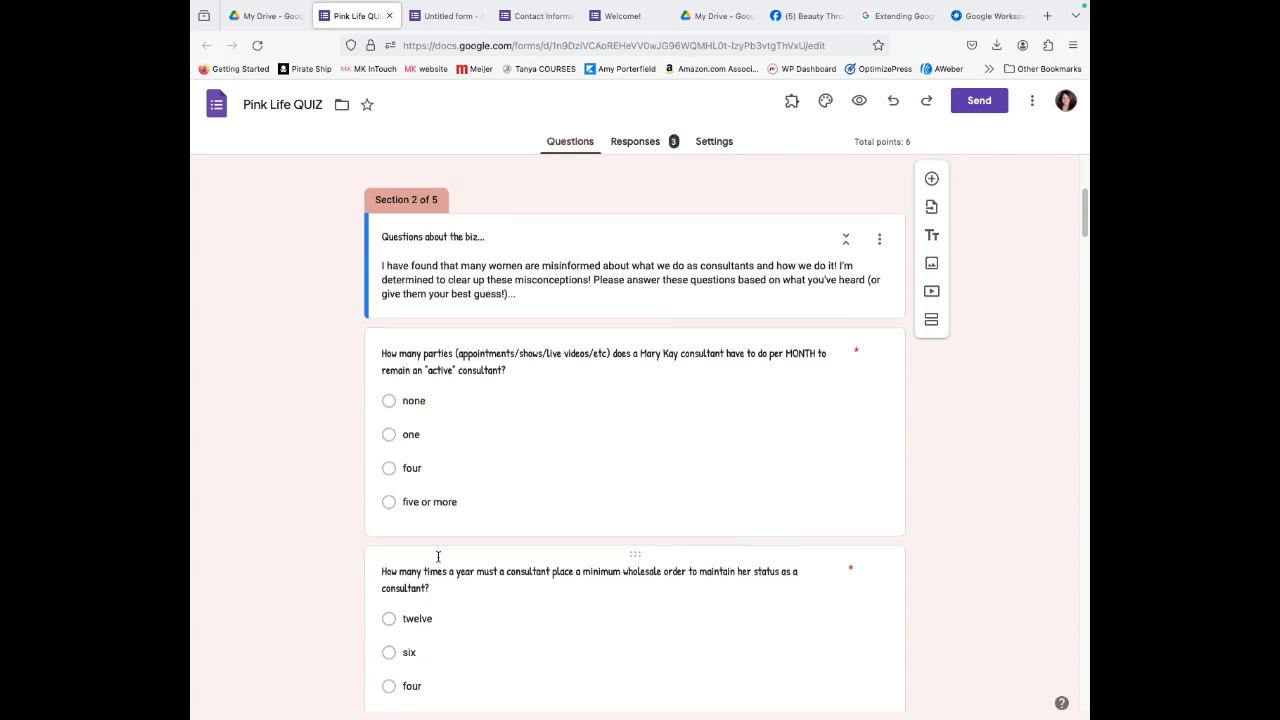
scroll(463, 614, down, 2)
scroll(420, 520, up, 3)
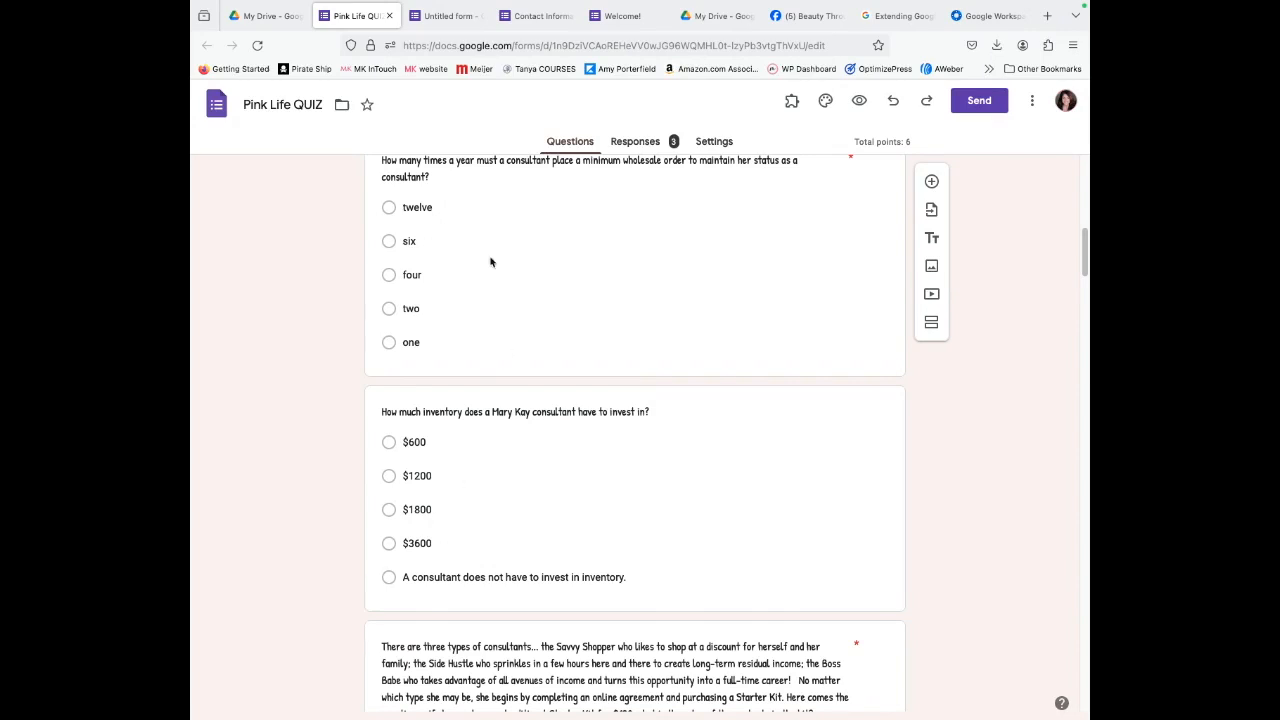
click(280, 16)
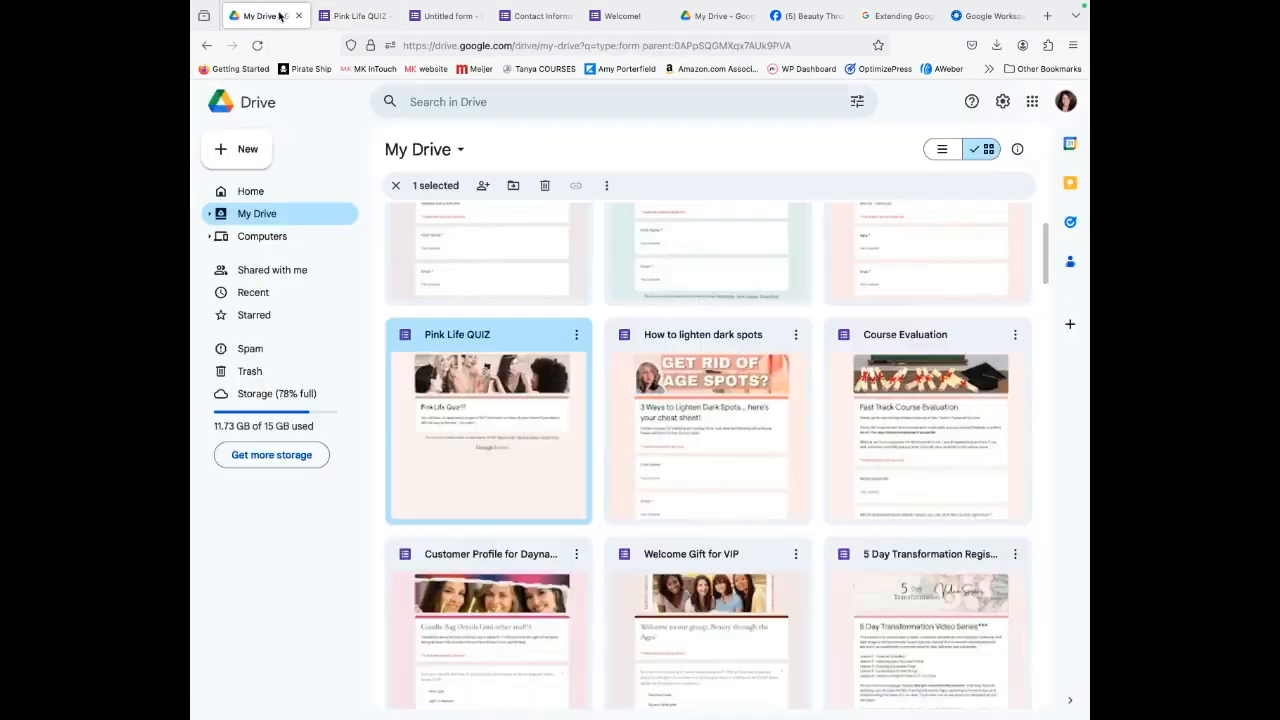
click(732, 392)
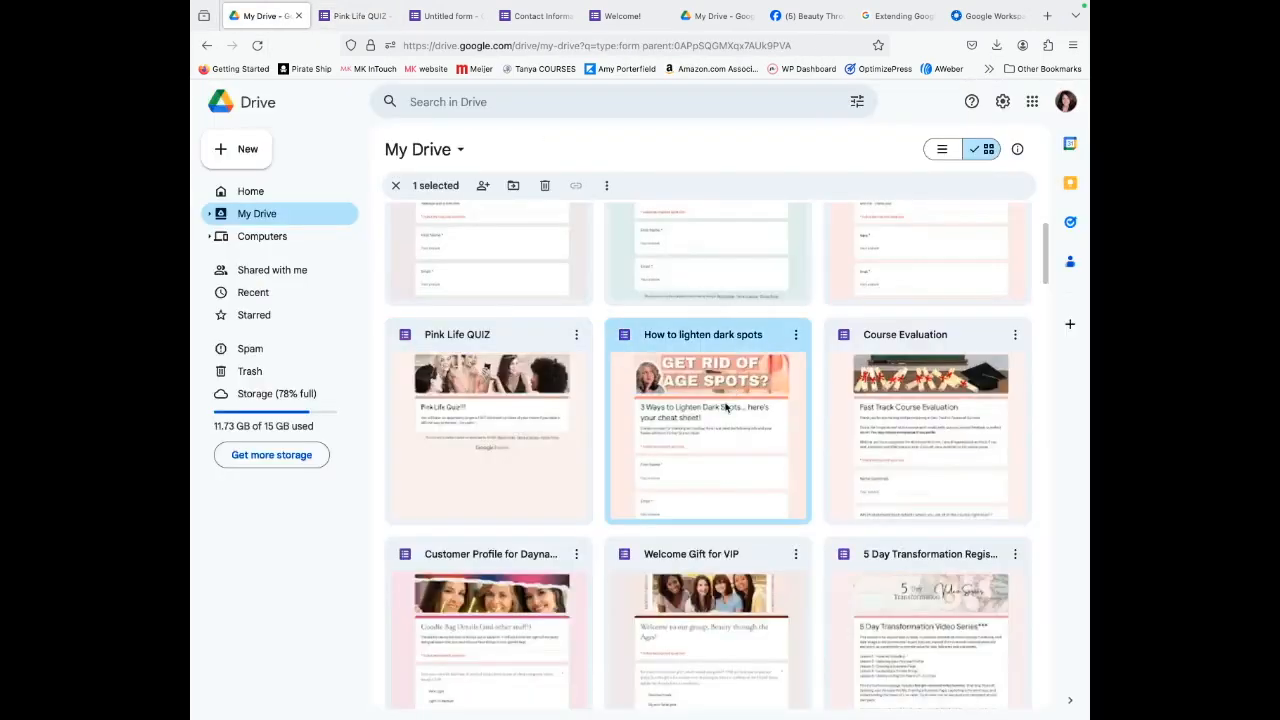
double_click(721, 416)
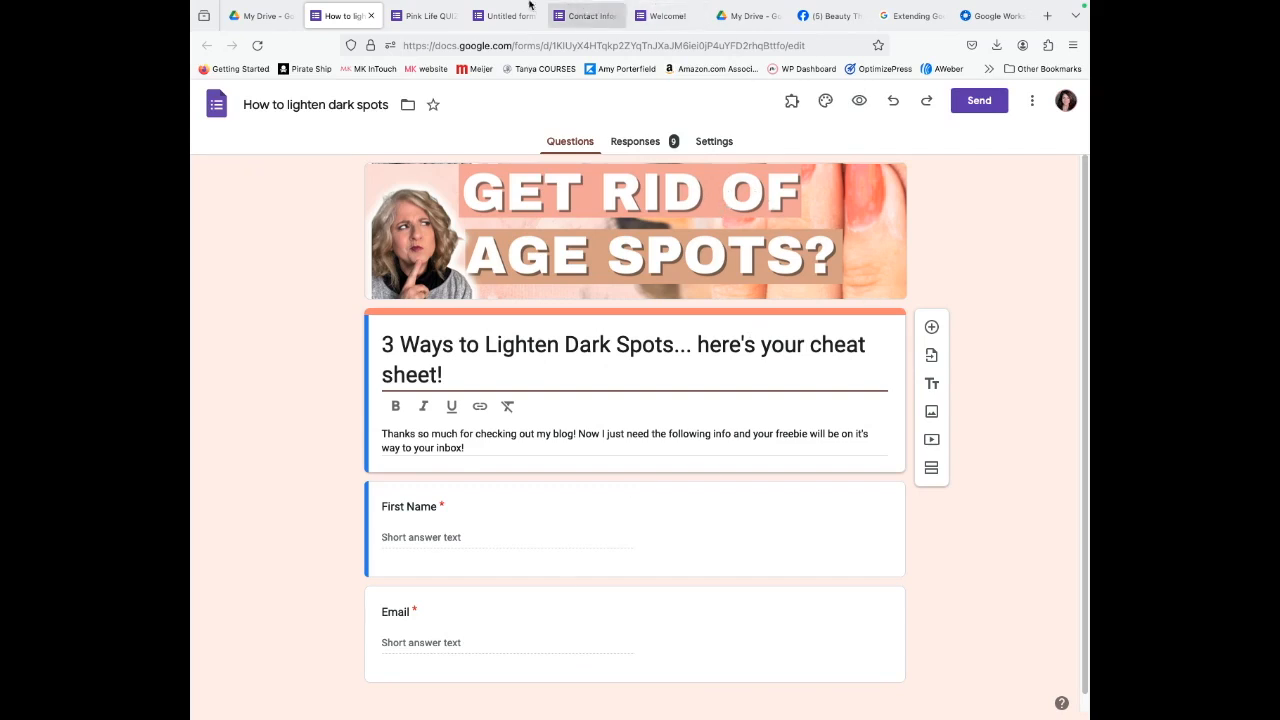
click(266, 18)
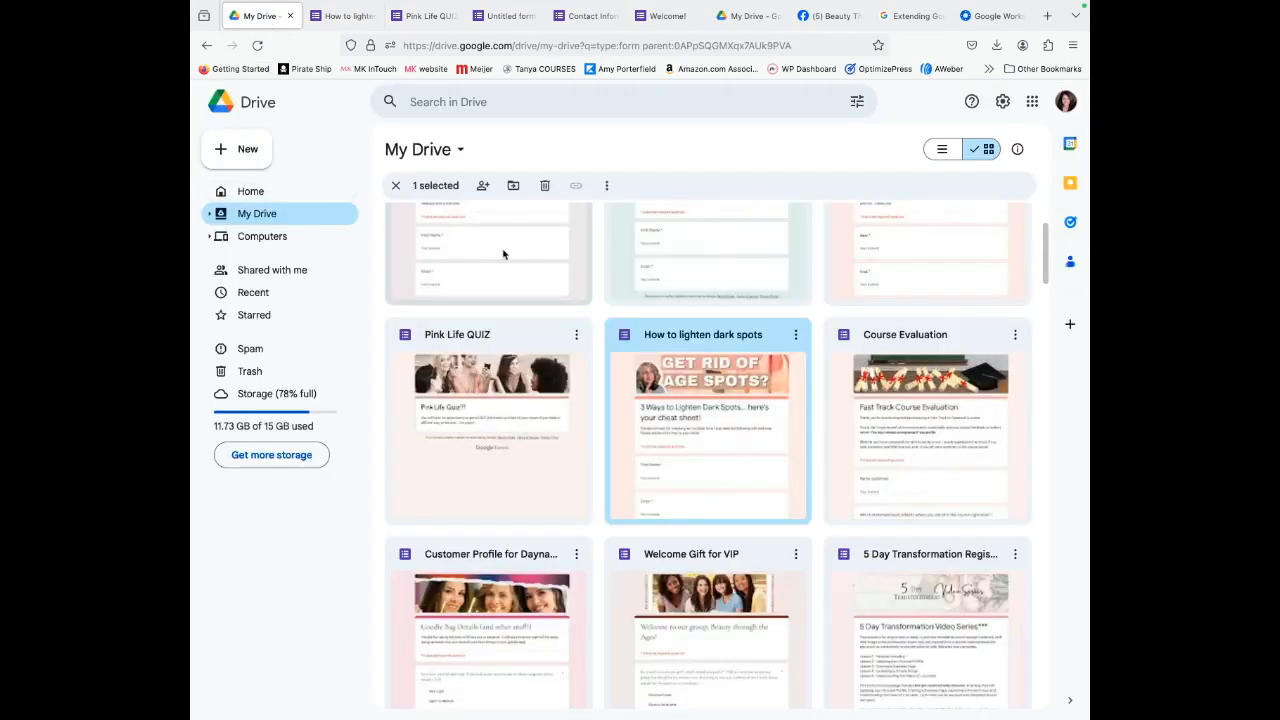
double_click(908, 420)
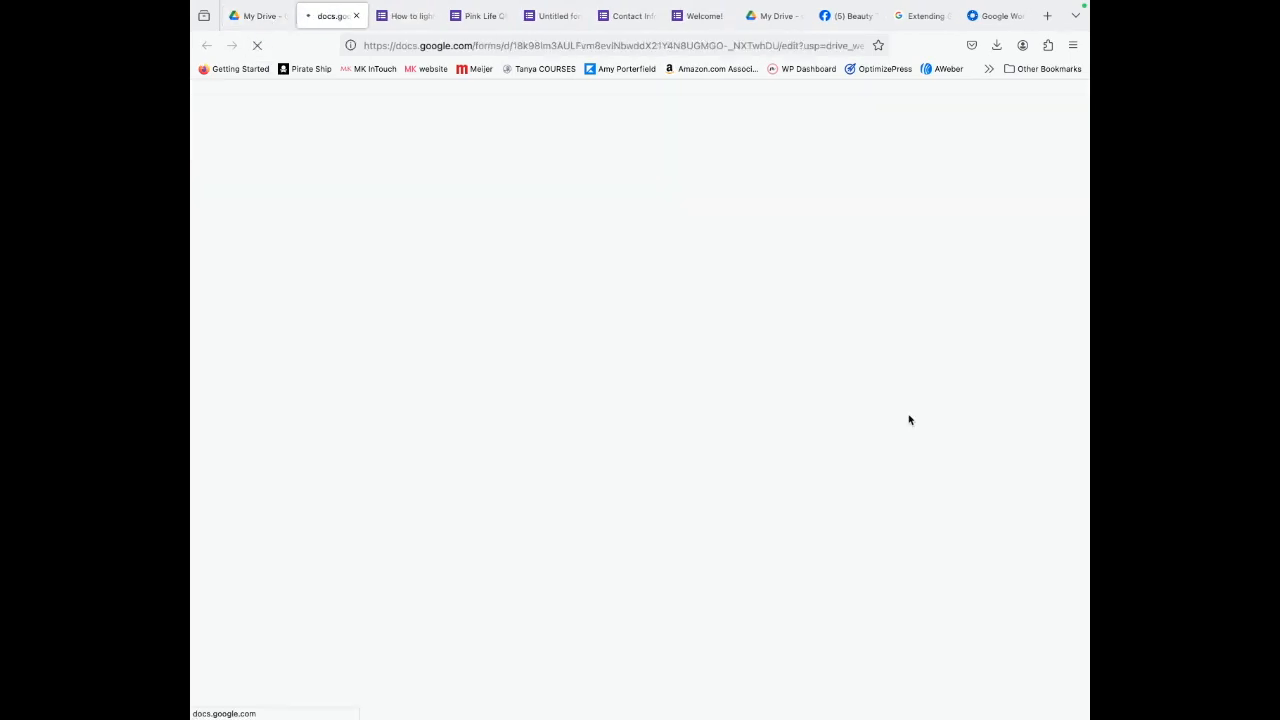
scroll(906, 420, down, 5)
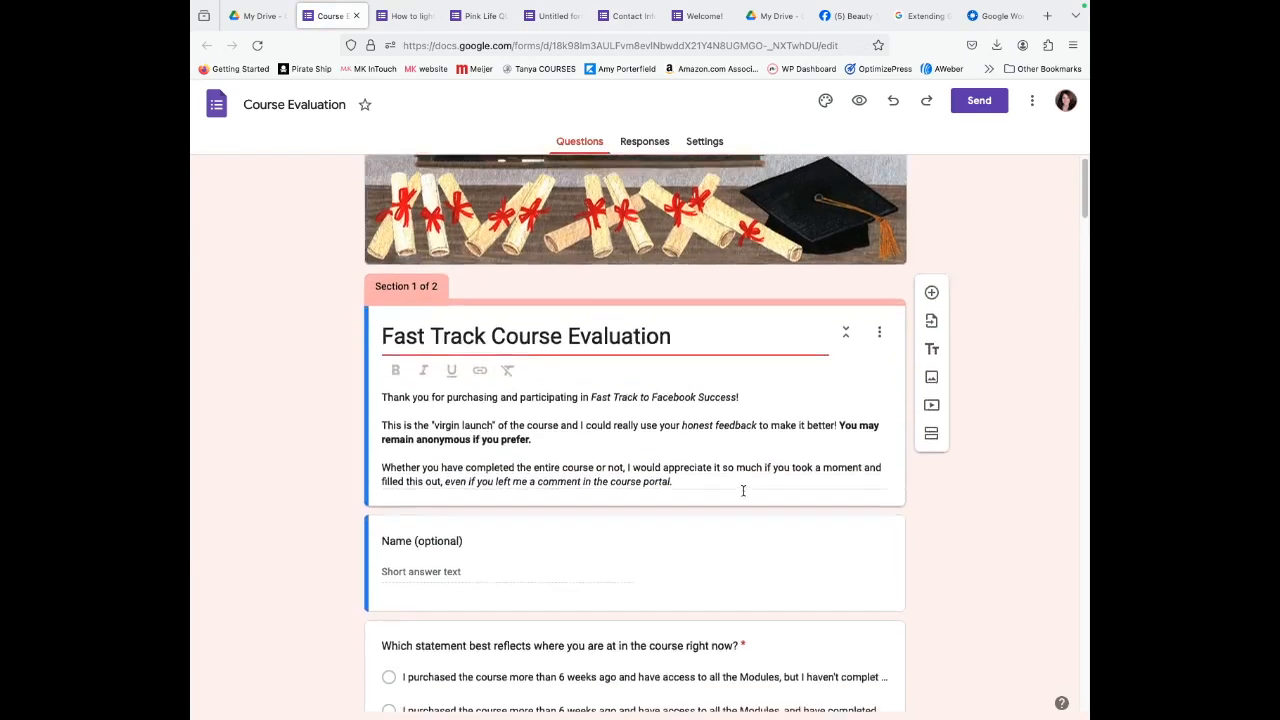
scroll(750, 500, down, 4)
scroll(774, 597, down, 2)
scroll(778, 601, down, 6)
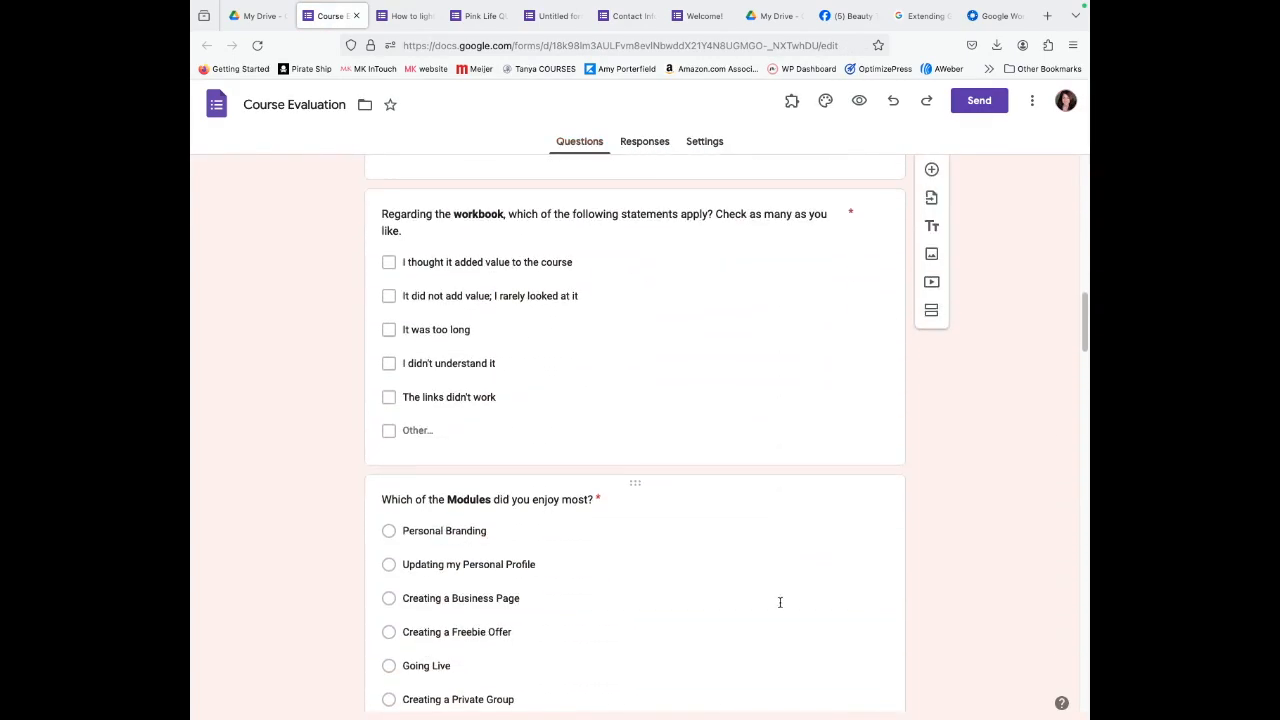
scroll(784, 602, down, 2)
scroll(786, 595, up, 6)
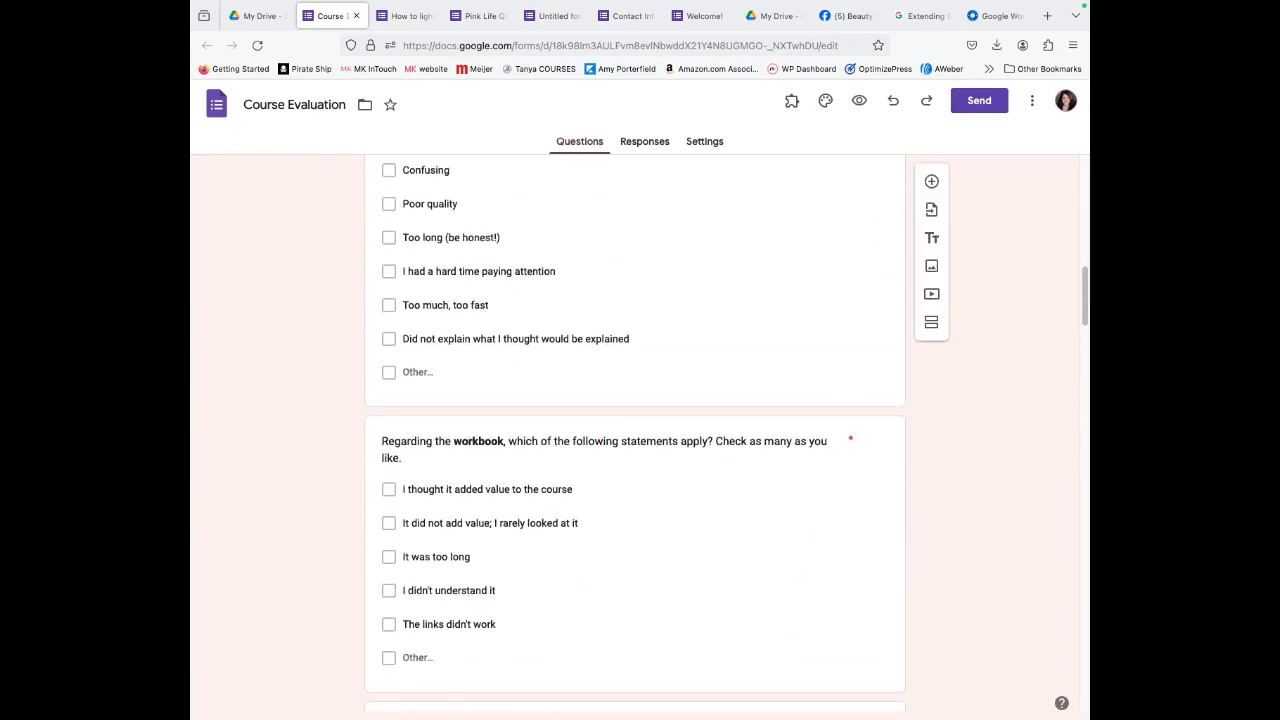
scroll(440, 390, up, 14)
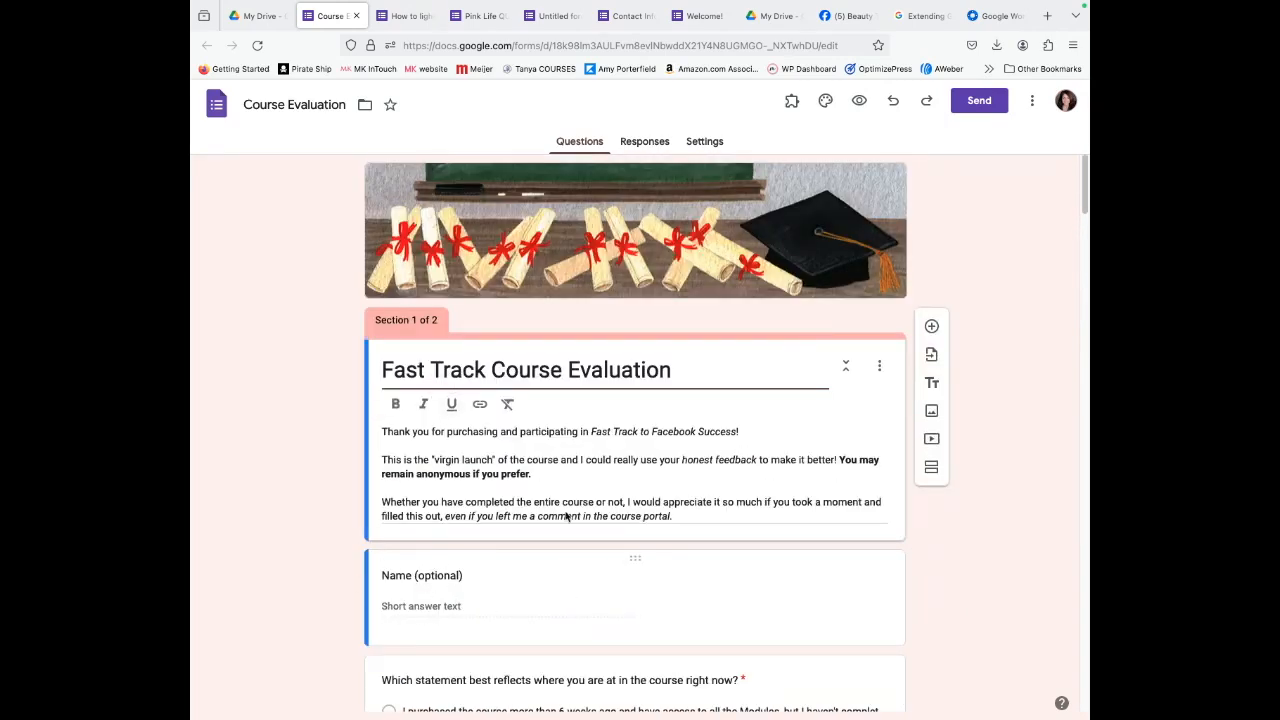
Open the Customer Profile party form from My Drive and browse its goodie-bag sections.
click(246, 20)
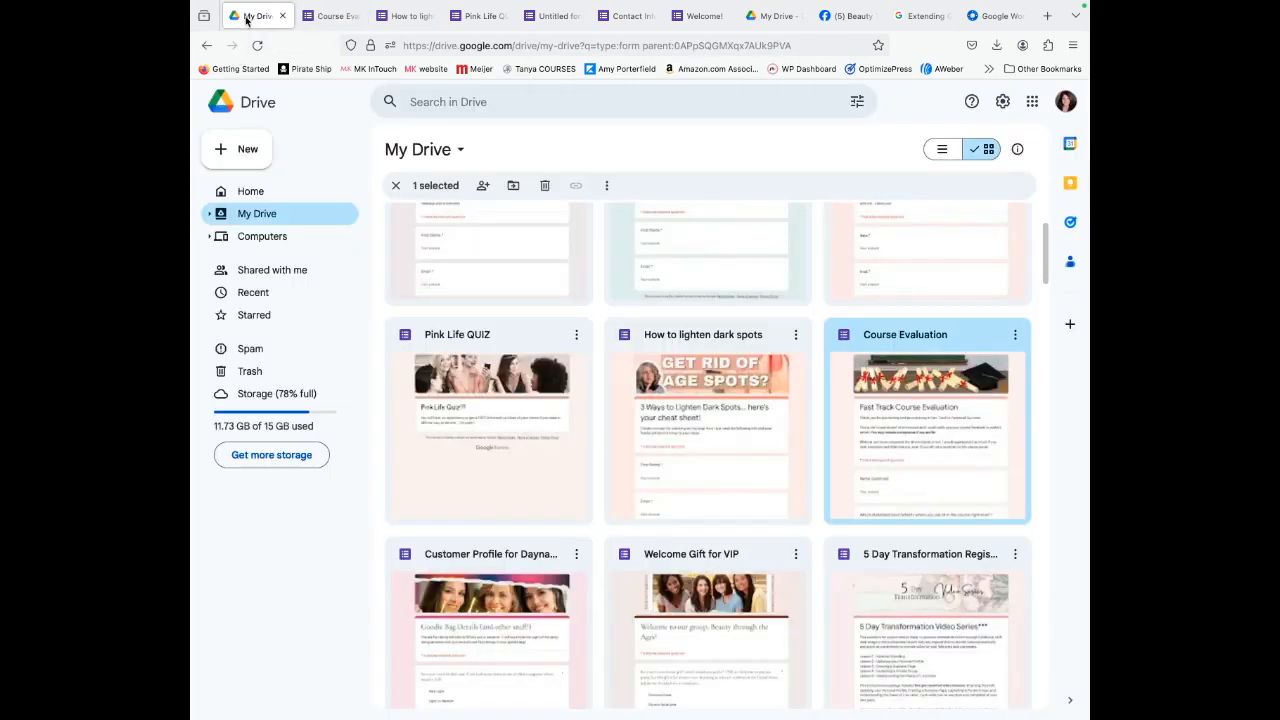
scroll(700, 437, down, 3)
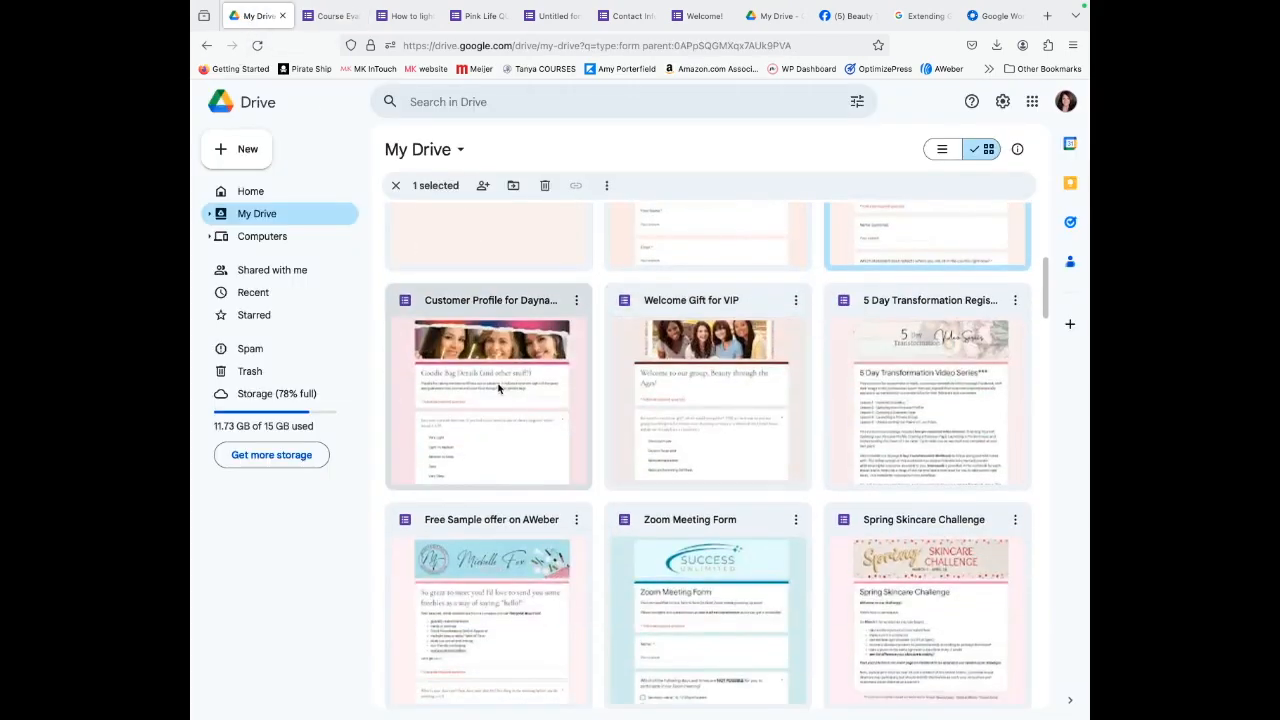
double_click(494, 401)
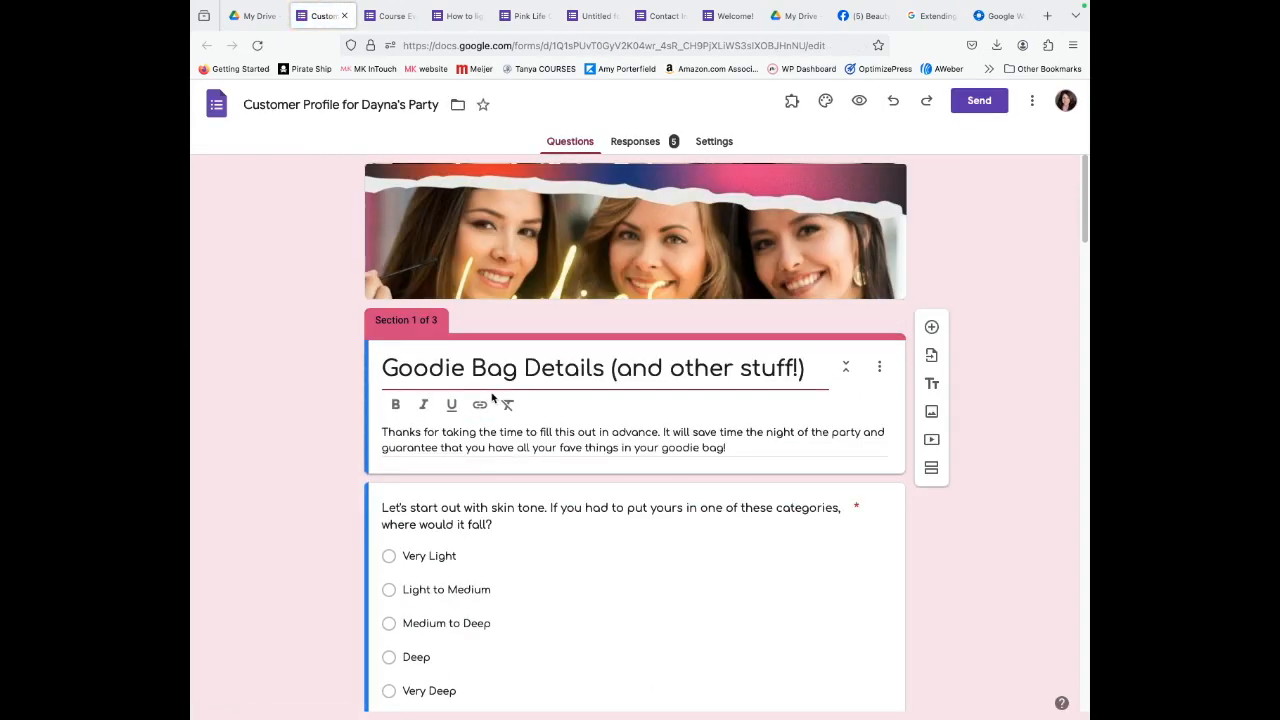
scroll(649, 566, down, 5)
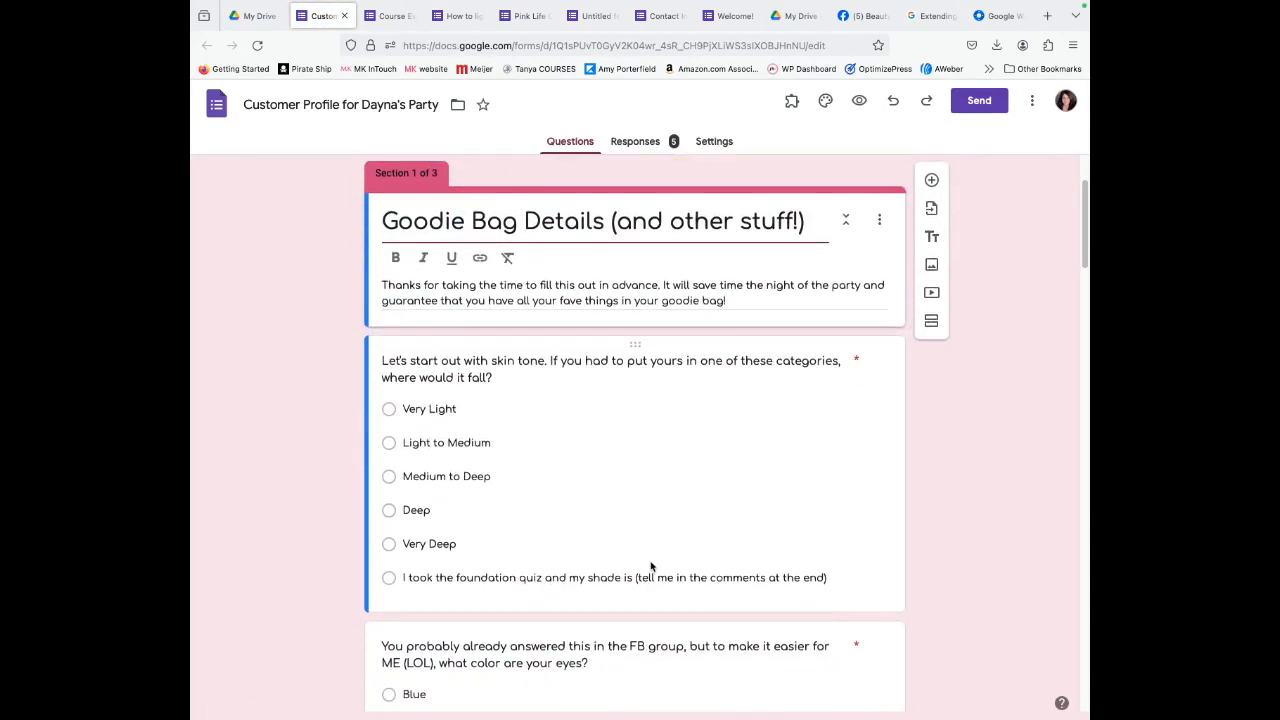
scroll(658, 566, down, 4)
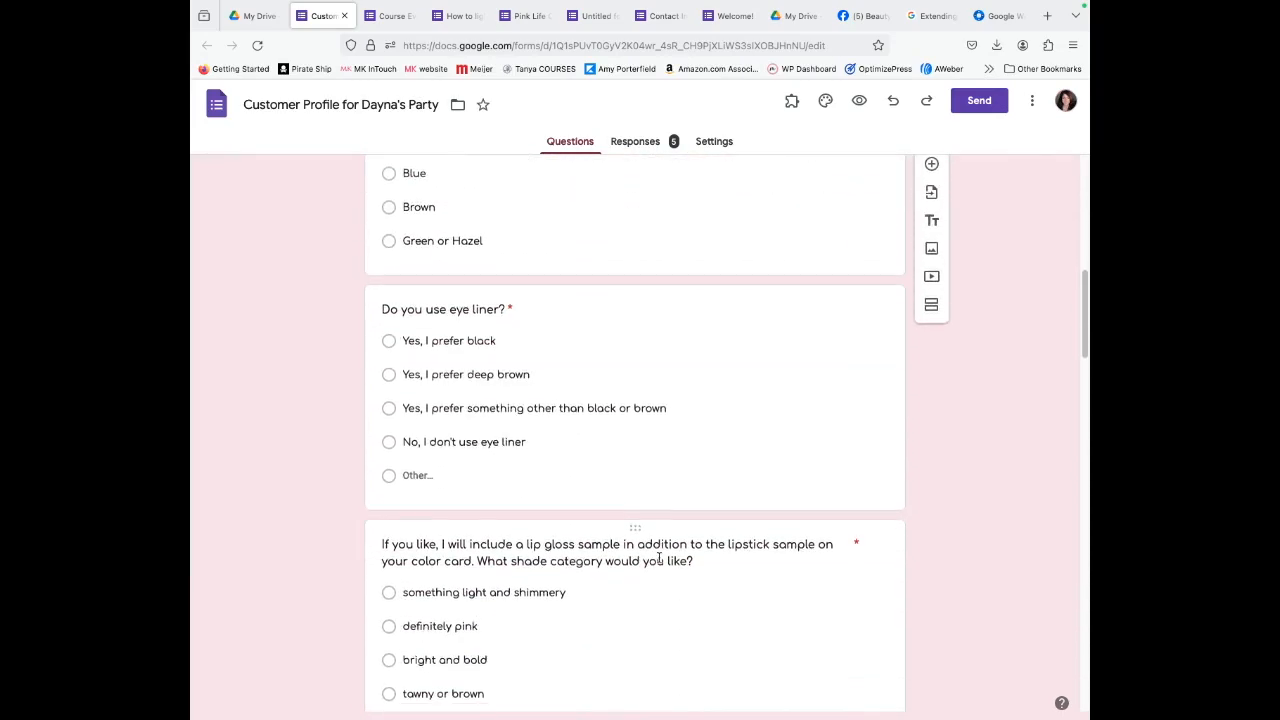
scroll(660, 563, down, 3)
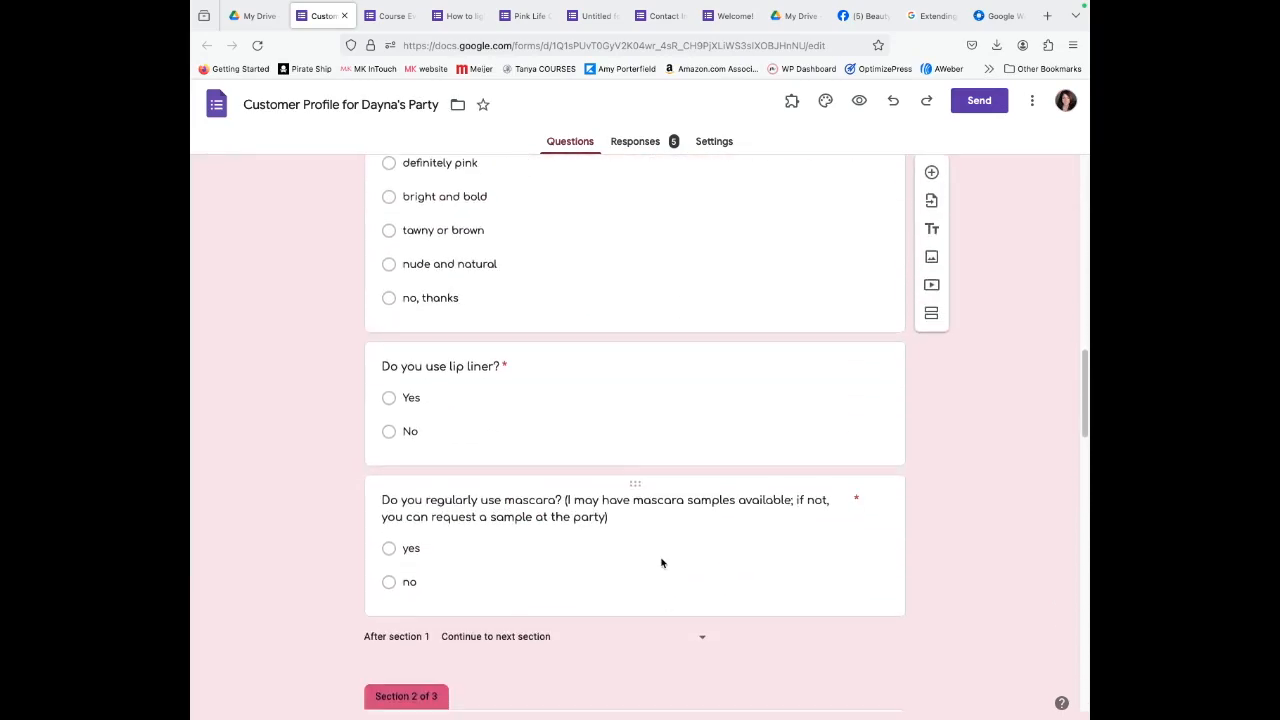
scroll(662, 558, up, 15)
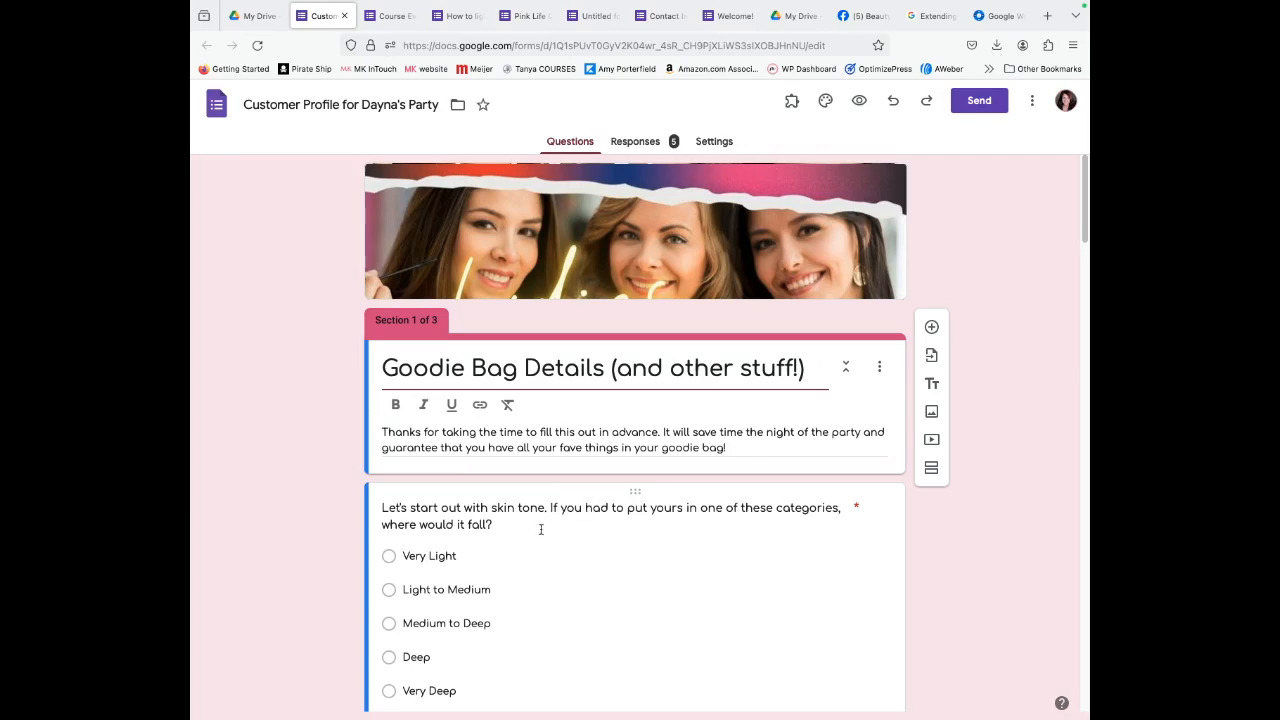
Scroll to the name, date and address fields, select Complete Street Address, then return to My Drive.
scroll(541, 529, down, 8)
scroll(530, 590, down, 13)
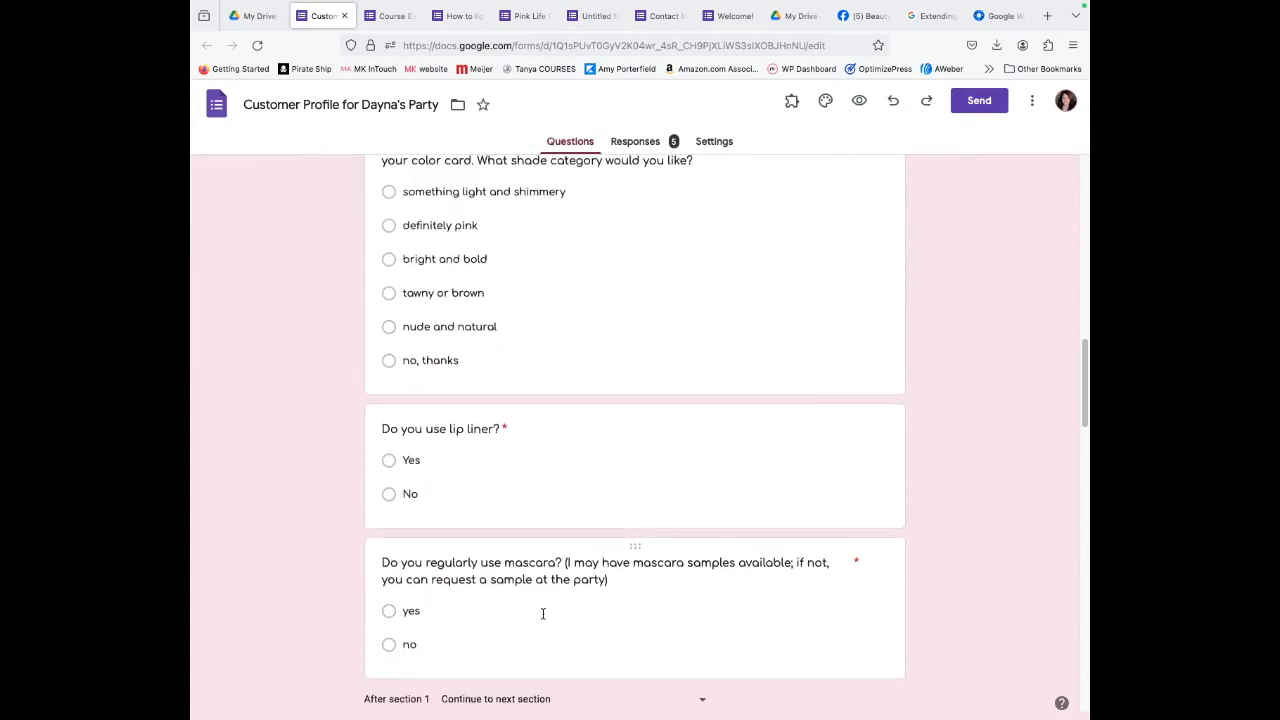
scroll(543, 613, down, 7)
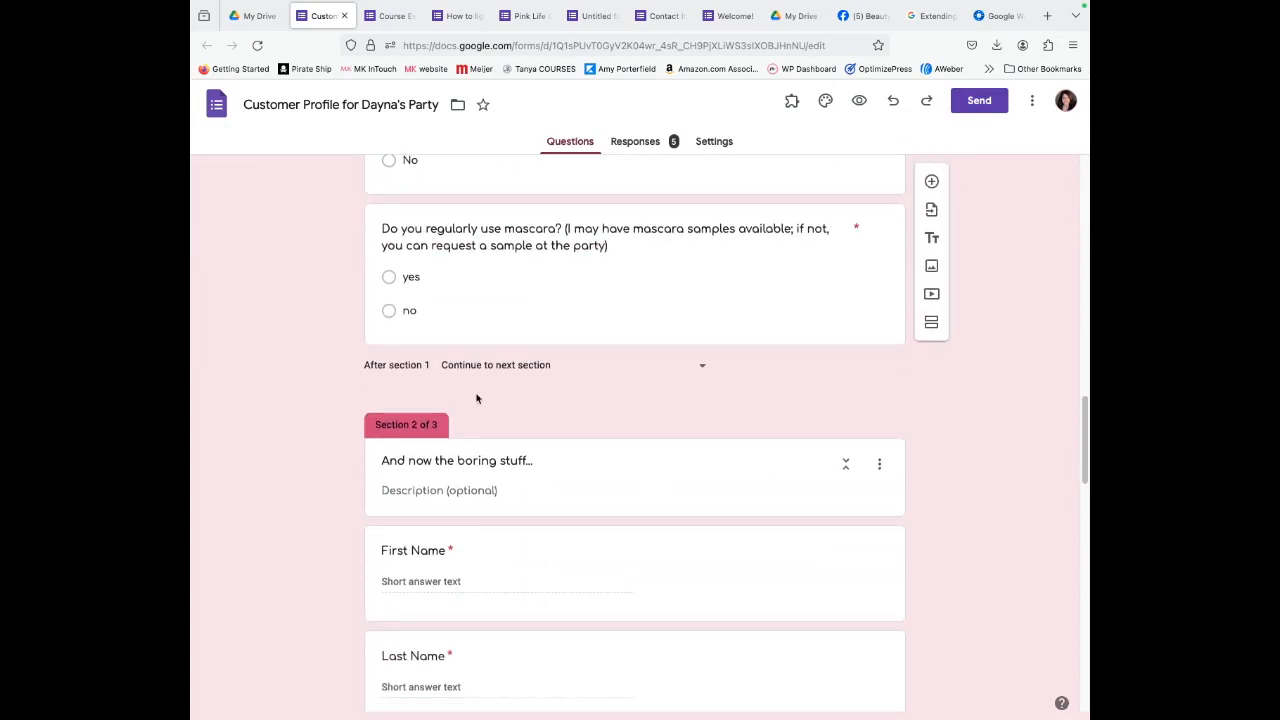
scroll(513, 470, down, 3)
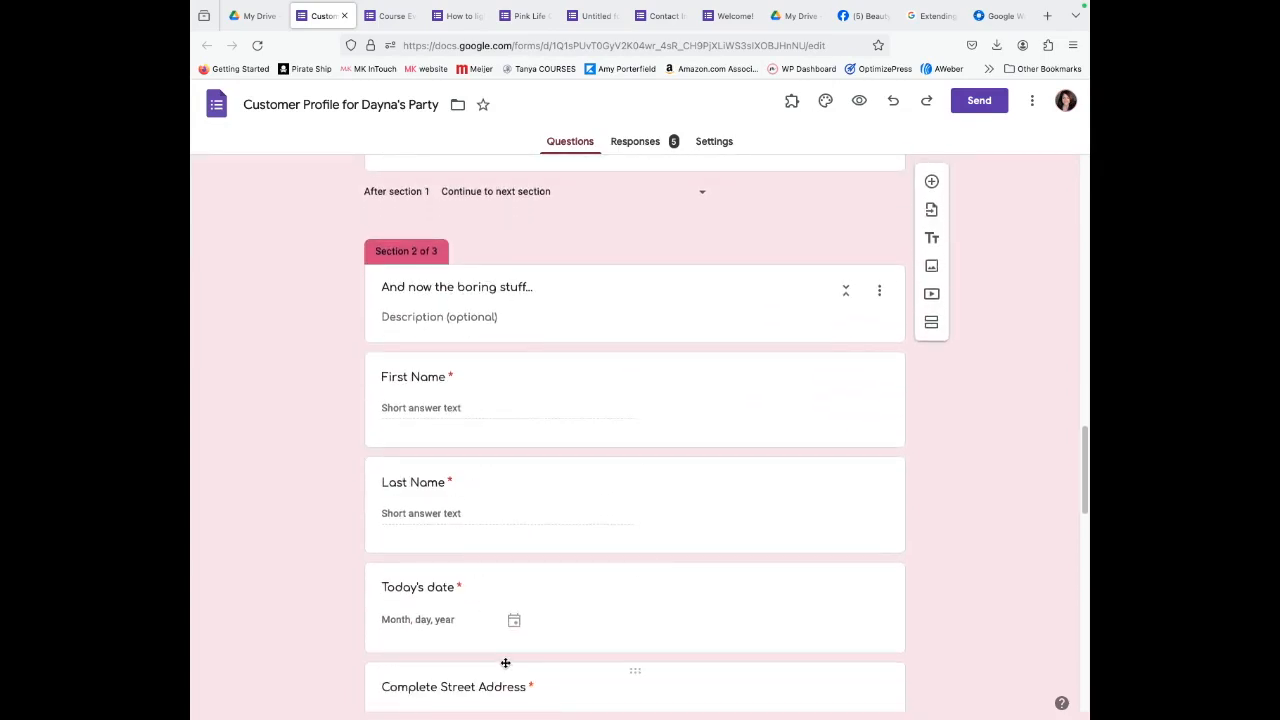
click(505, 663)
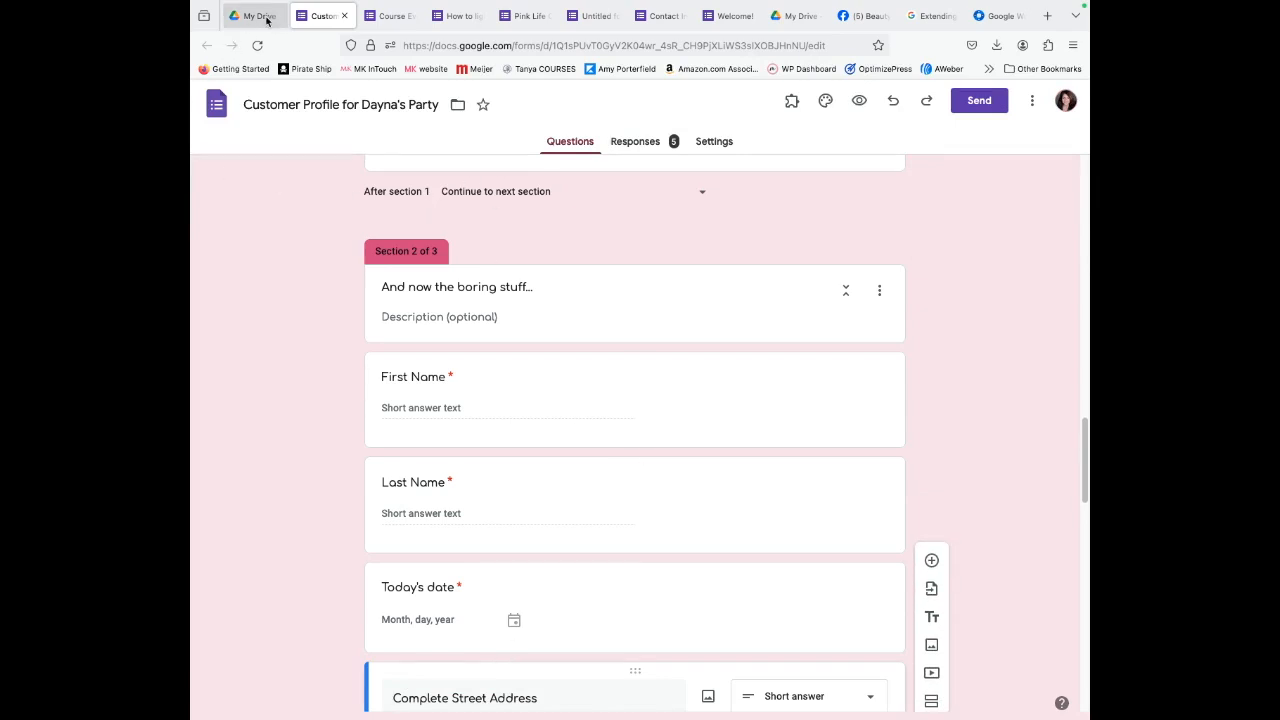
click(260, 17)
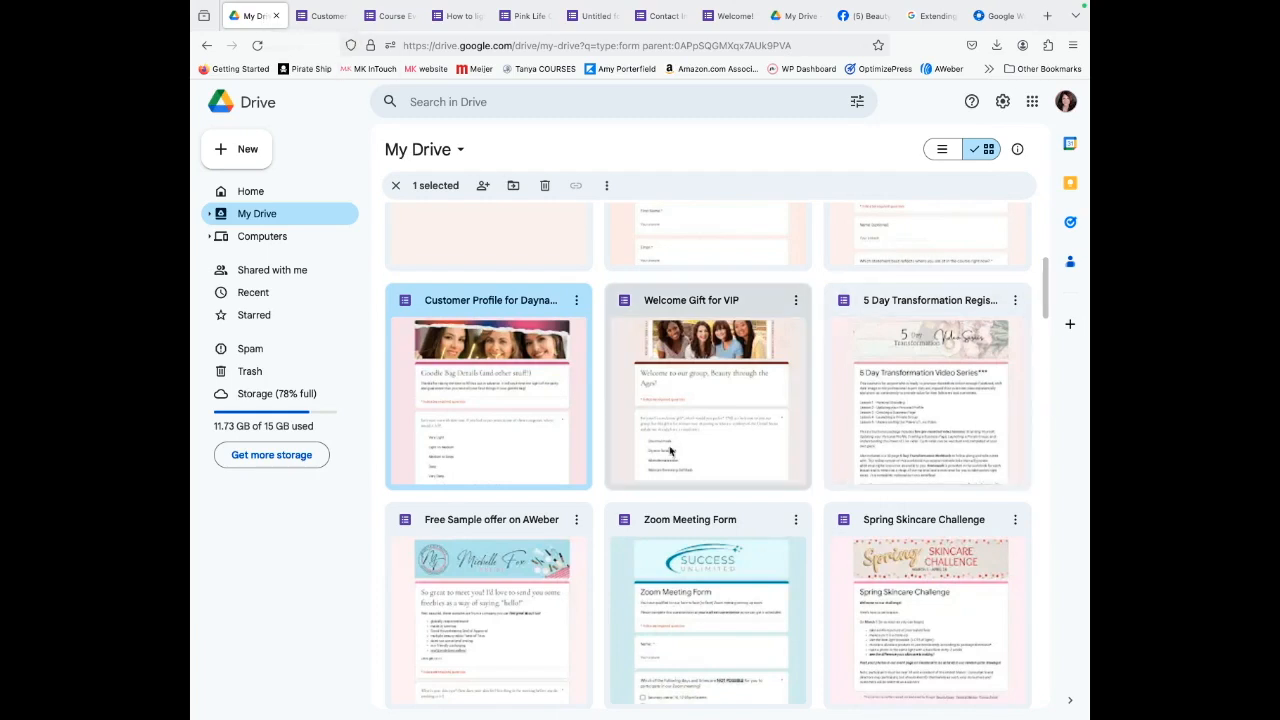
Open the Welcome Gift for VIP form, look through its three gift and cosmetics sections, and return to My Drive.
scroll(632, 432, down, 1)
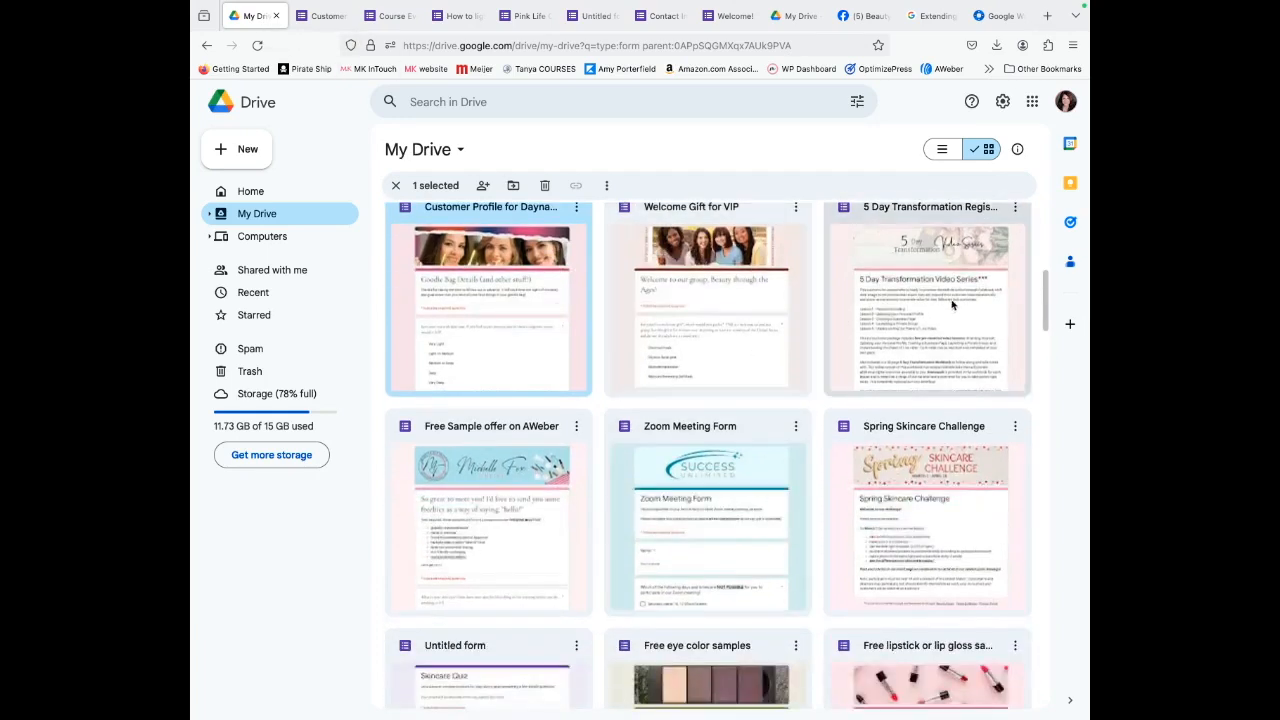
click(688, 262)
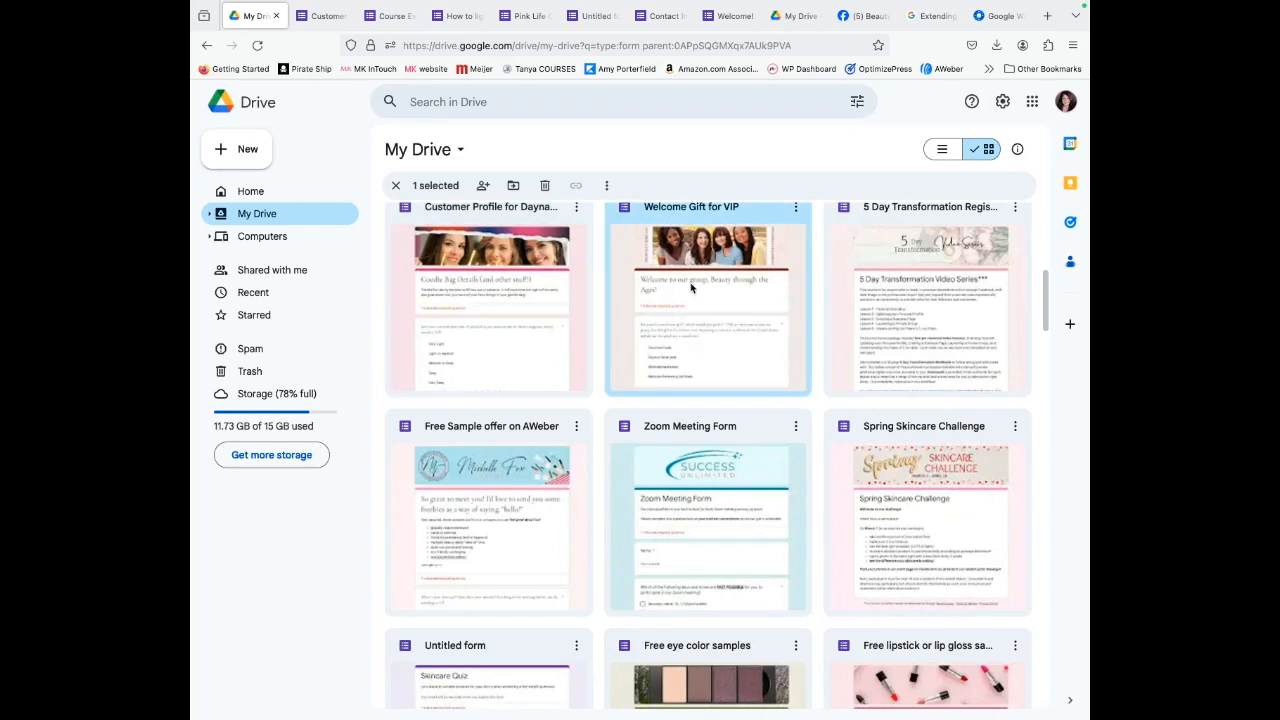
double_click(690, 287)
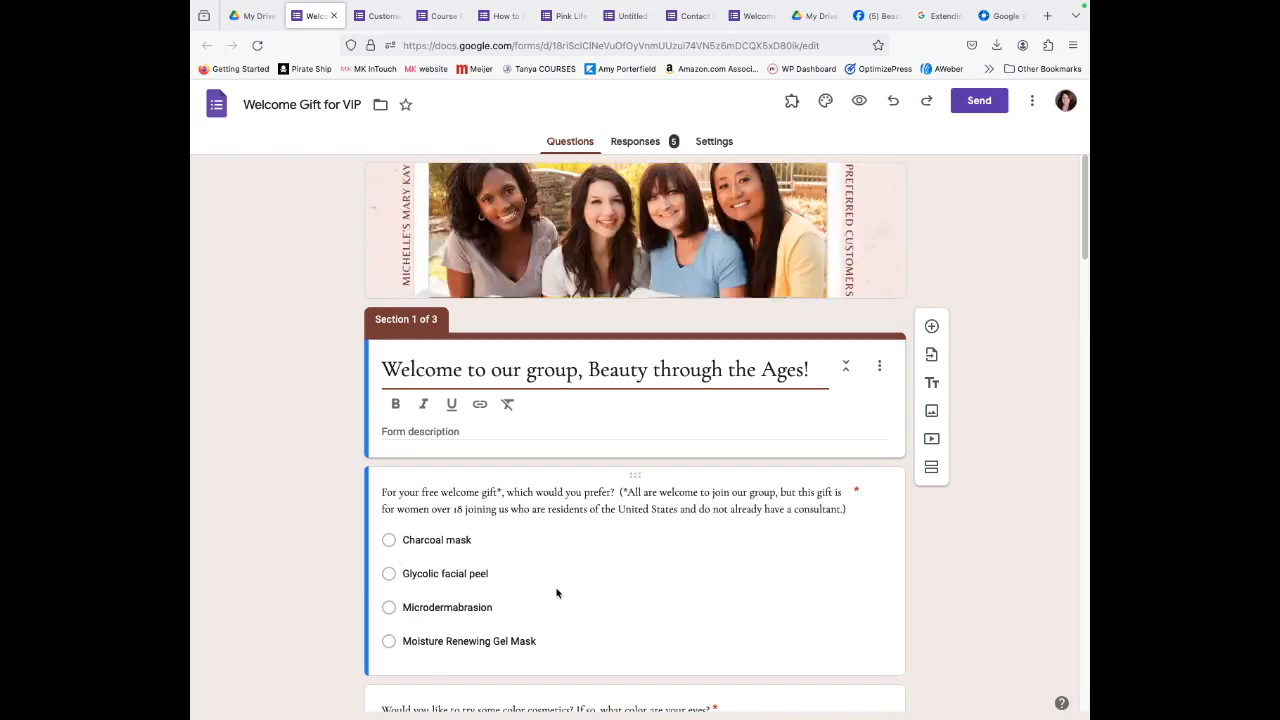
scroll(558, 590, down, 5)
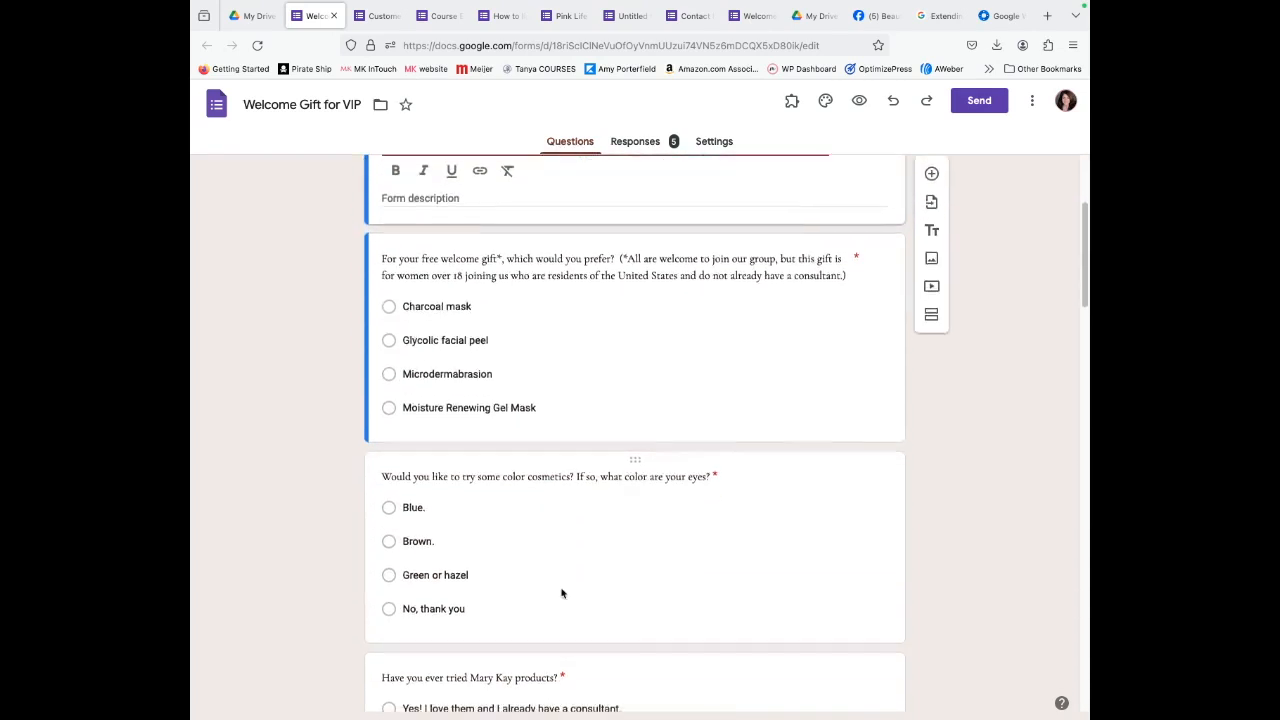
scroll(522, 655, down, 5)
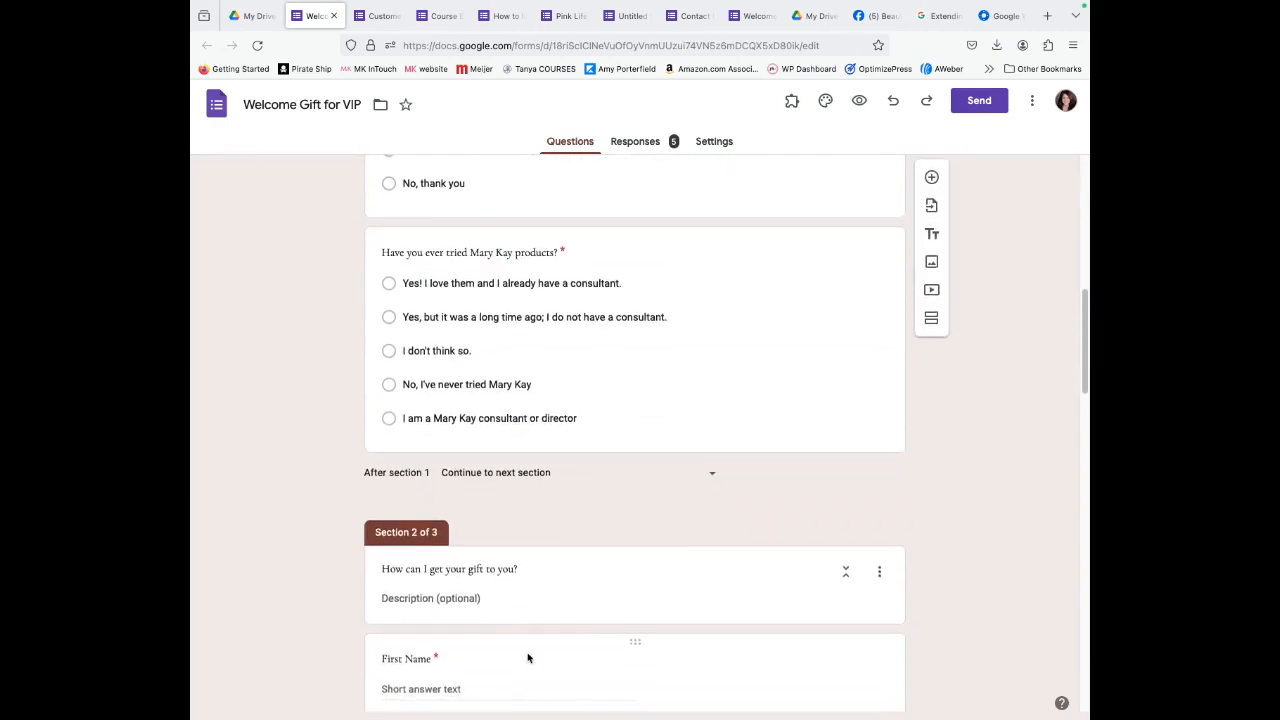
scroll(584, 562, up, 10)
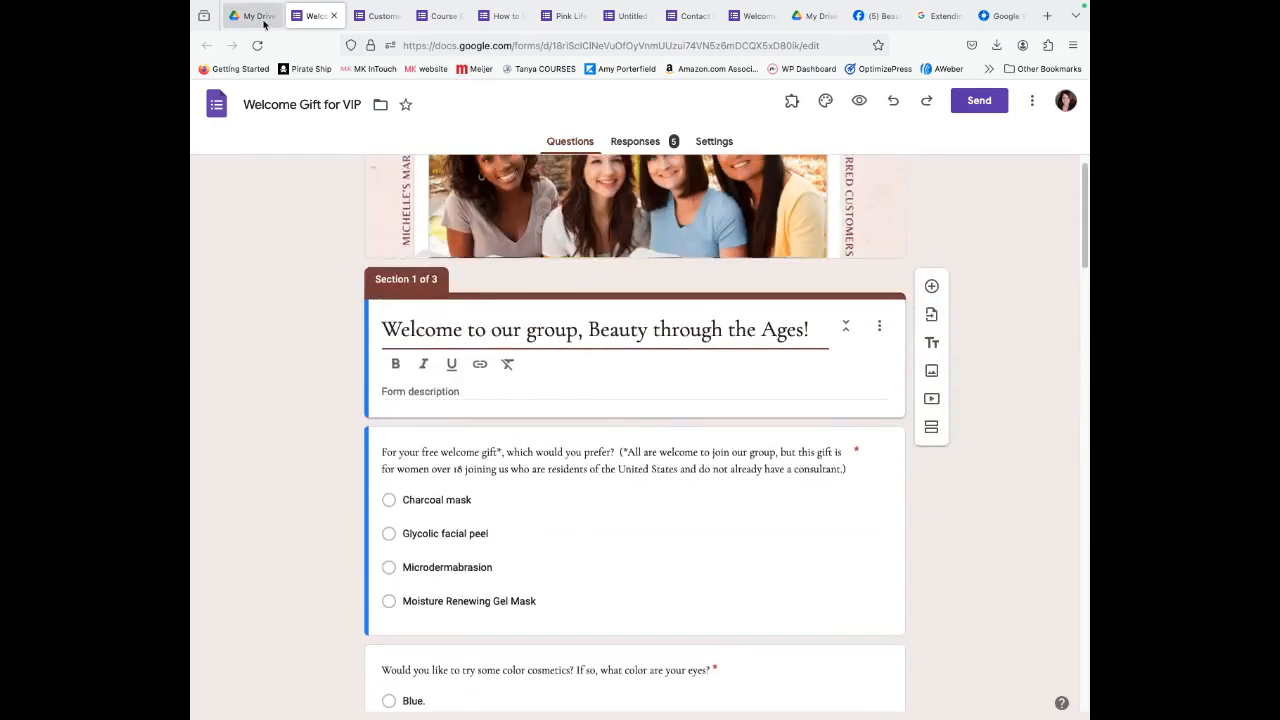
click(250, 17)
scroll(789, 519, down, 3)
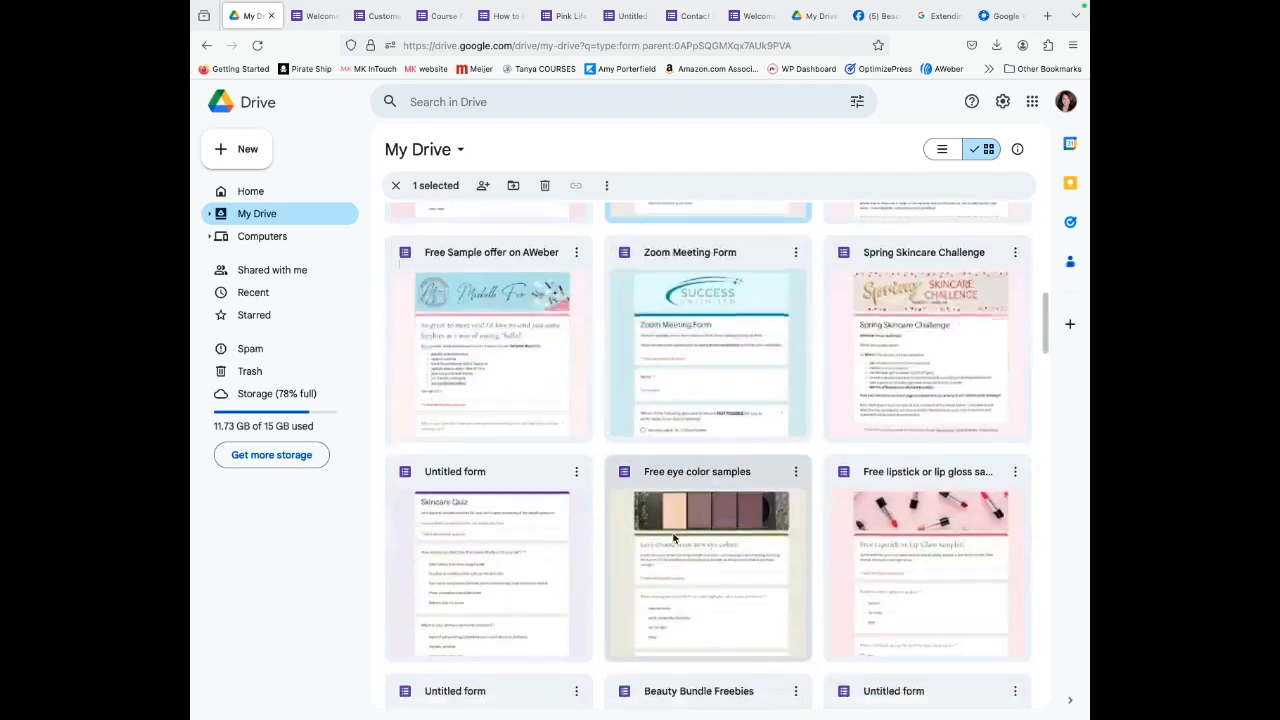
Open the 5 Day Transformation Registration form from further down the Drive grid.
scroll(669, 584, down, 2)
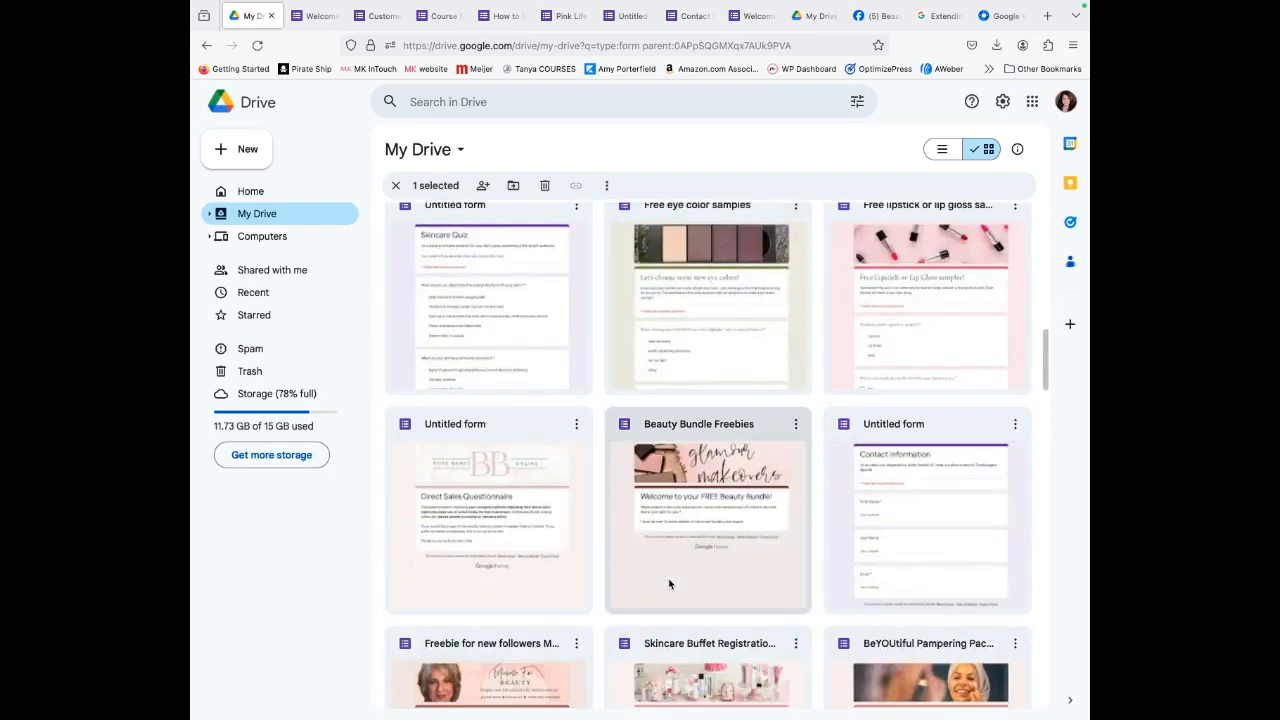
scroll(669, 584, down, 3)
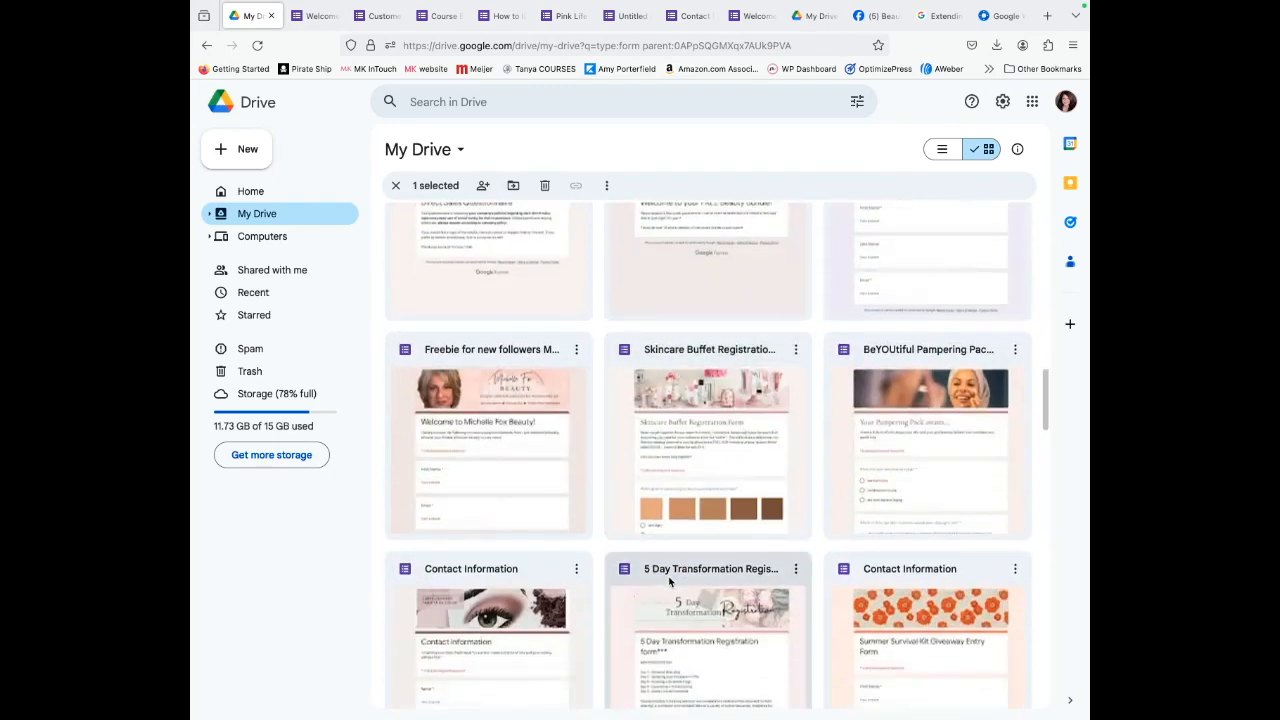
scroll(669, 581, down, 1)
scroll(669, 581, down, 1)
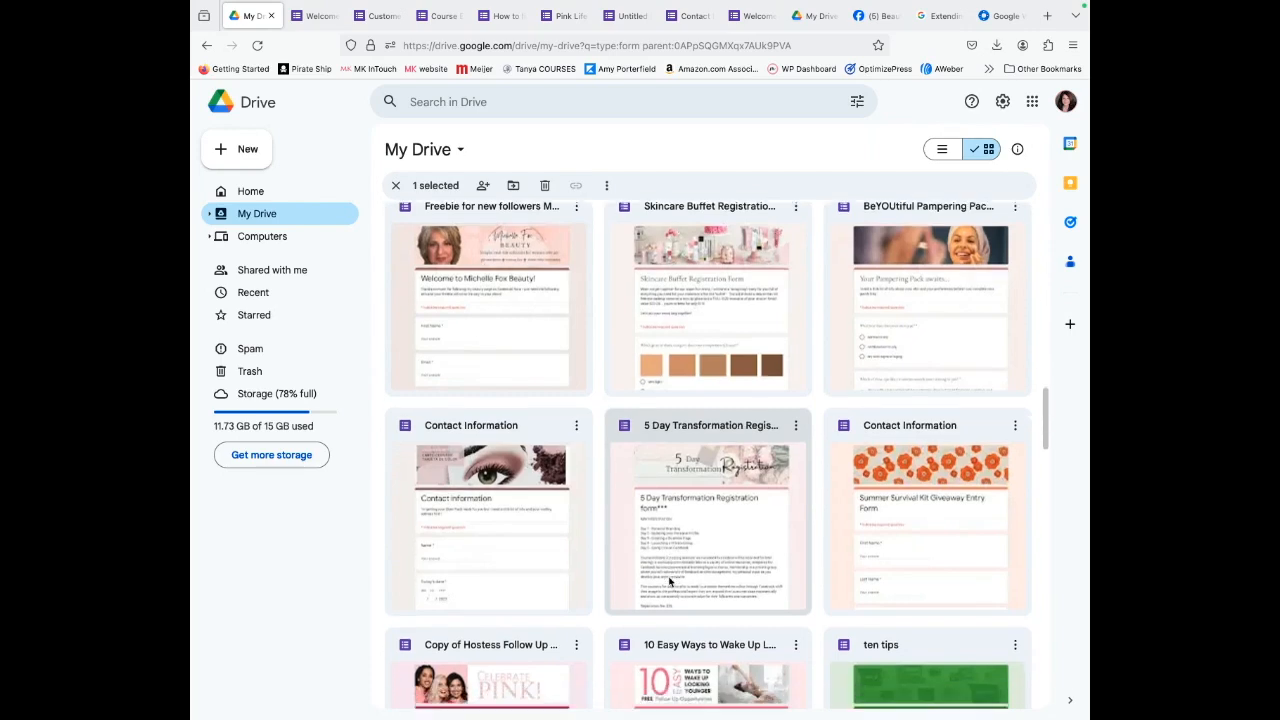
double_click(699, 417)
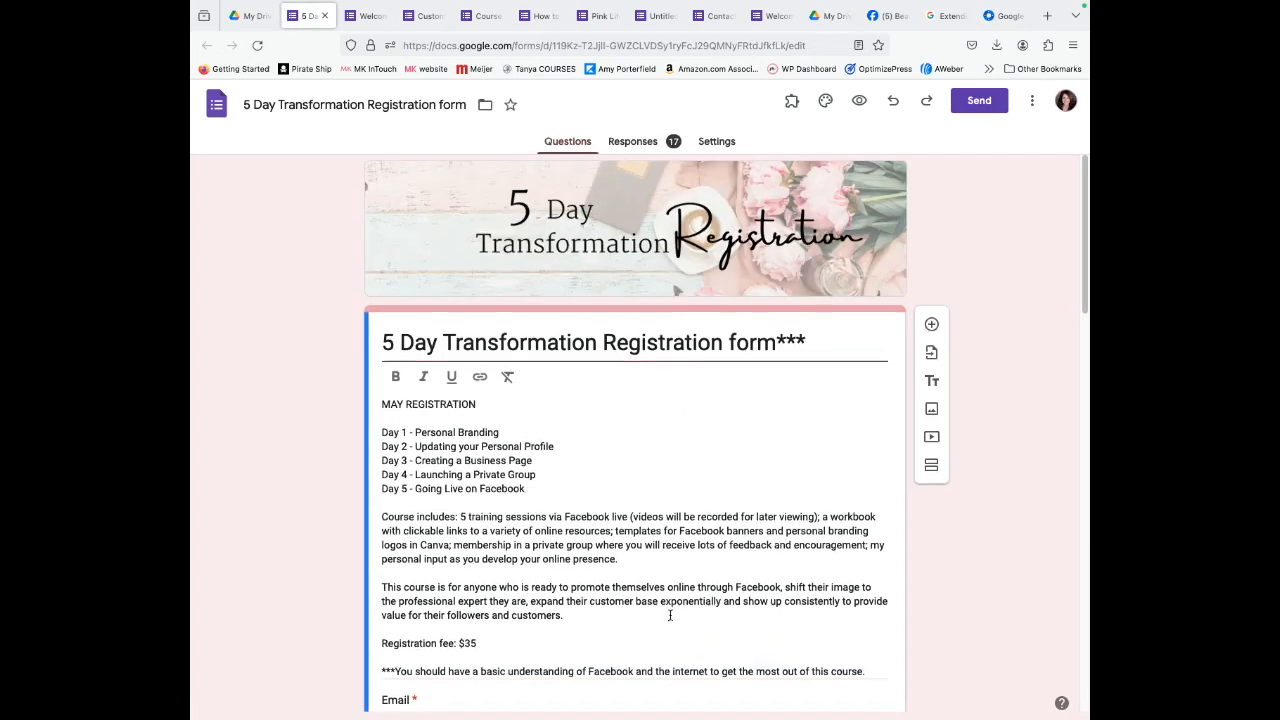
Review its contact, Facebook and $35 registration fee agreement questions.
scroll(671, 614, down, 5)
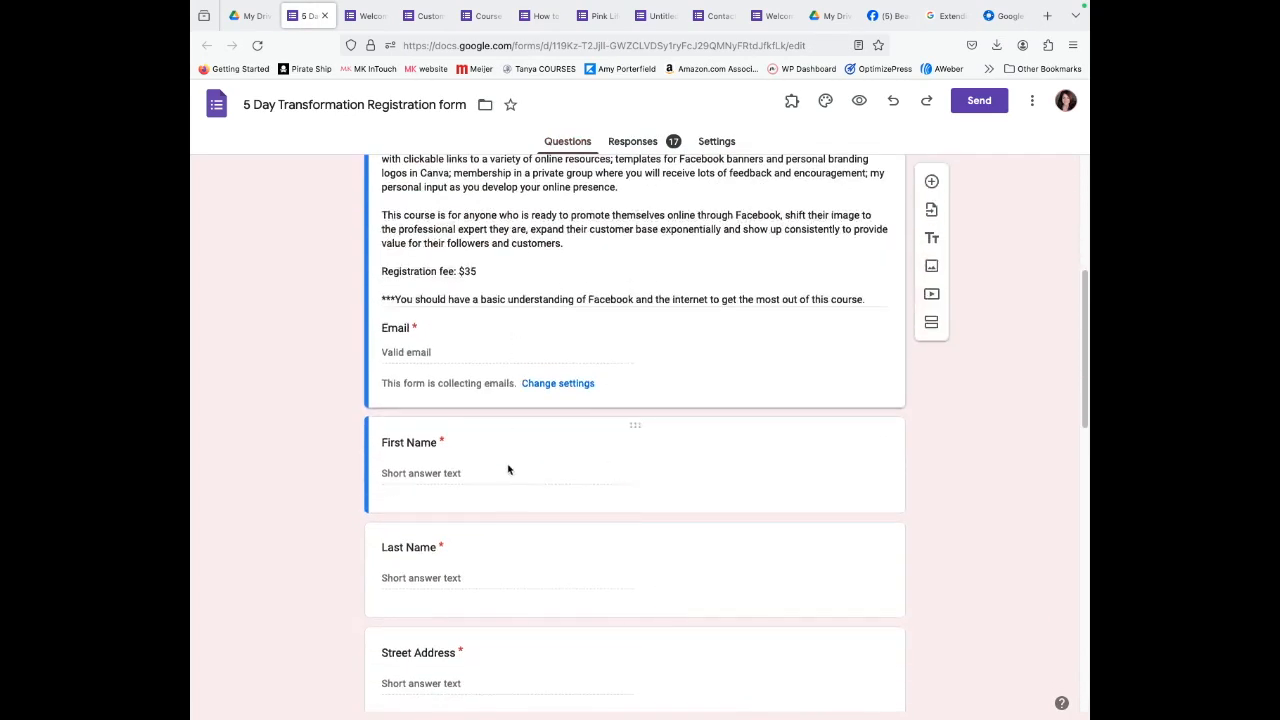
scroll(520, 612, down, 6)
scroll(530, 612, down, 3)
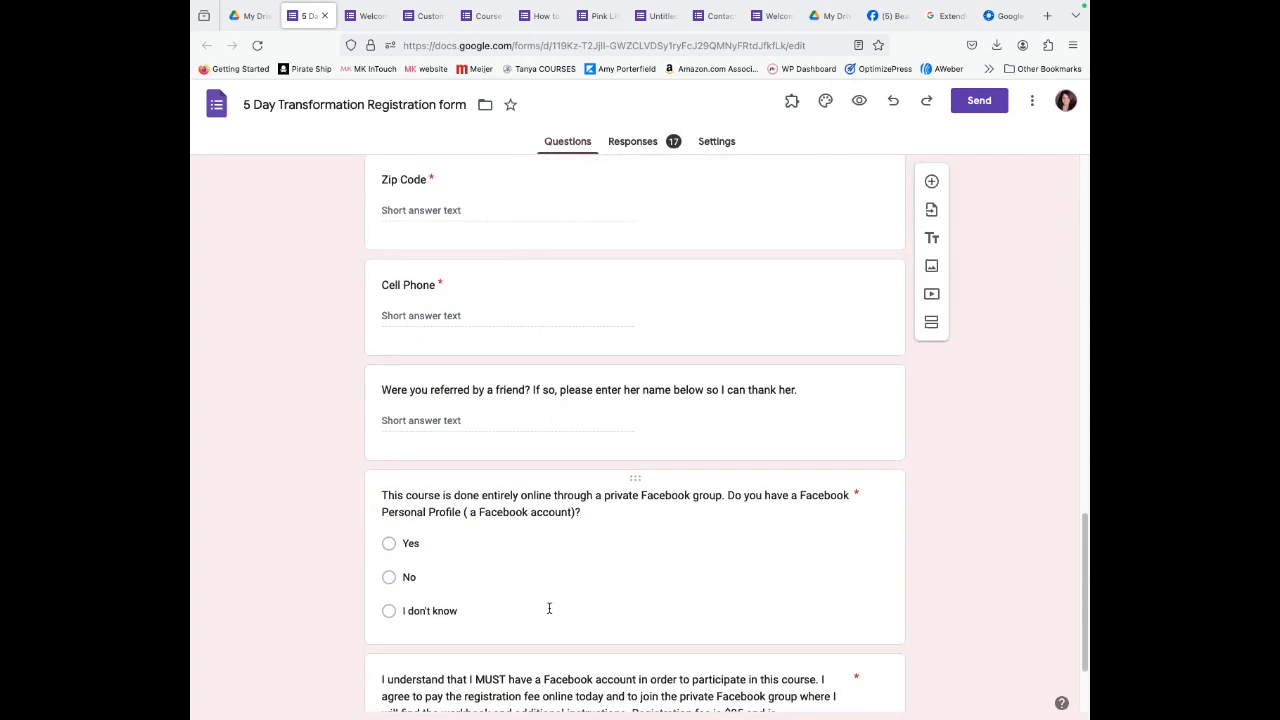
scroll(552, 608, down, 2)
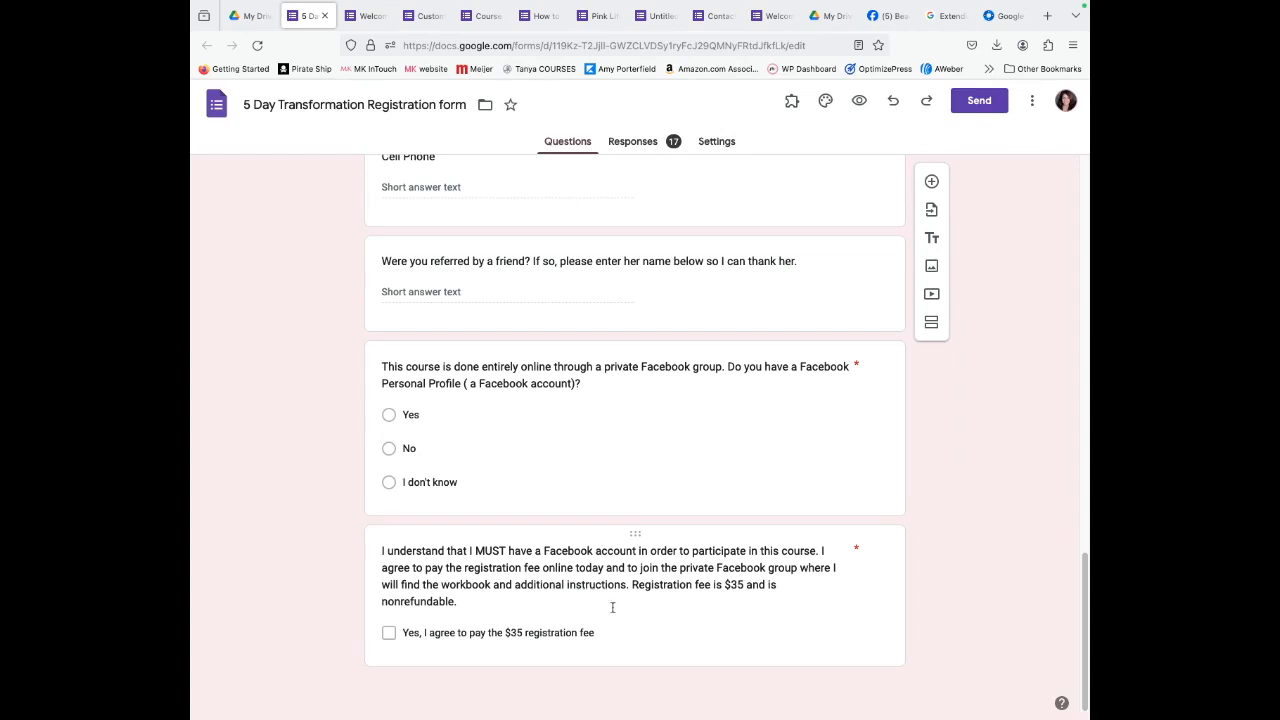
scroll(838, 620, up, 4)
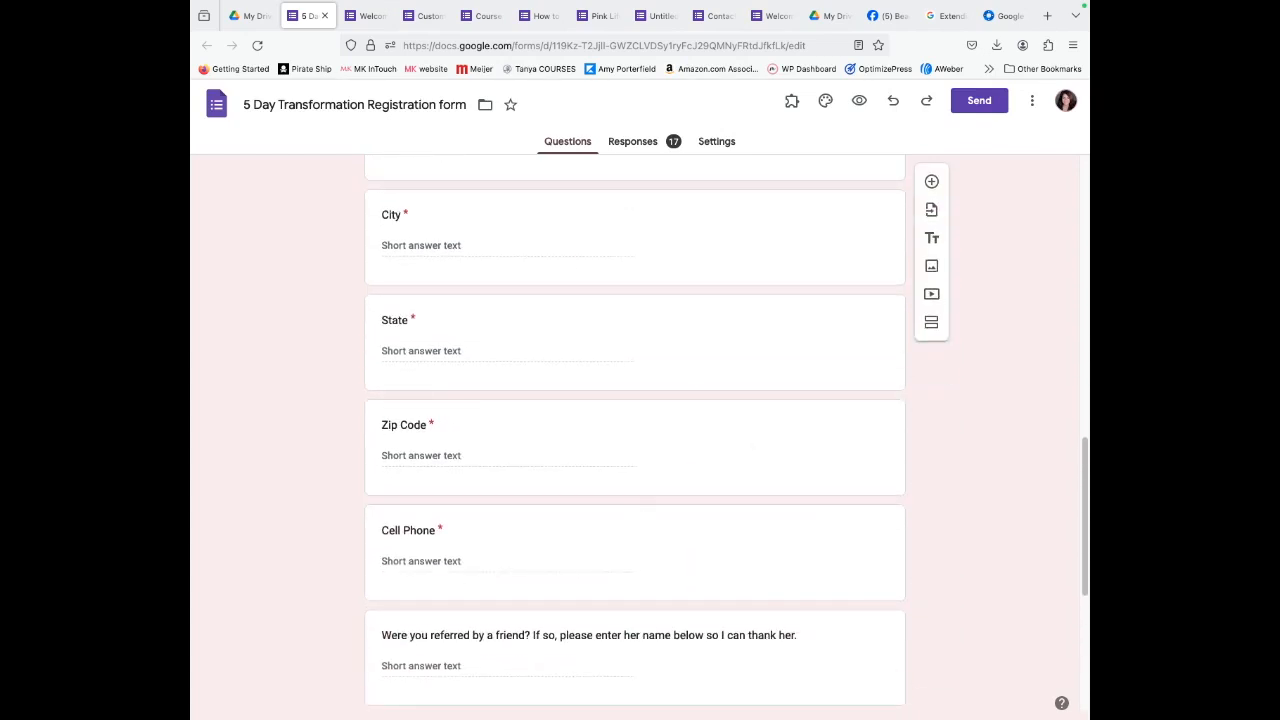